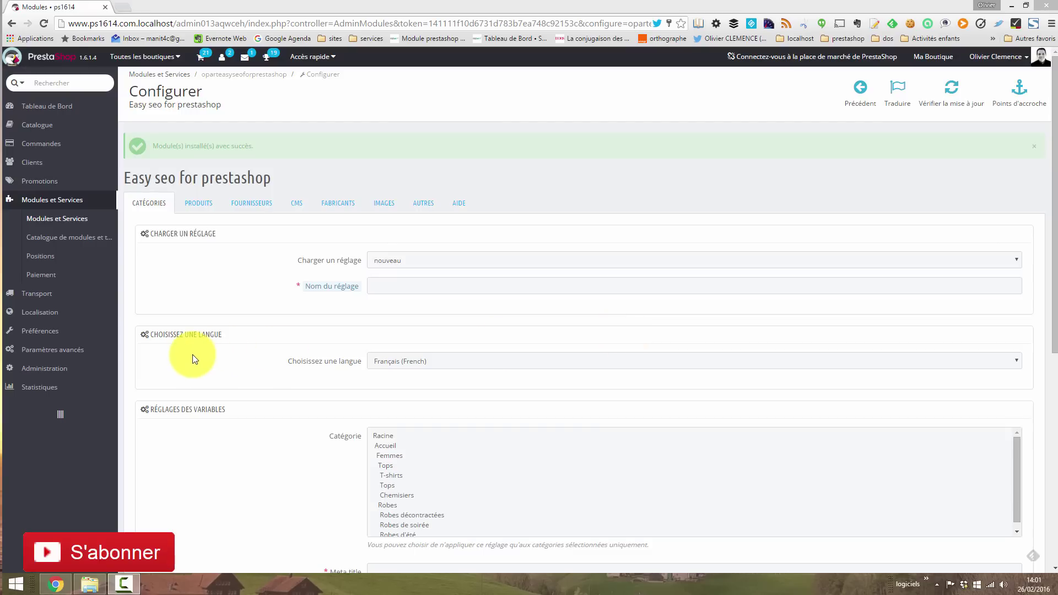
Open the SEO settings of the catalogue product "T-shirt délavé à manches courtes"
click(112, 128)
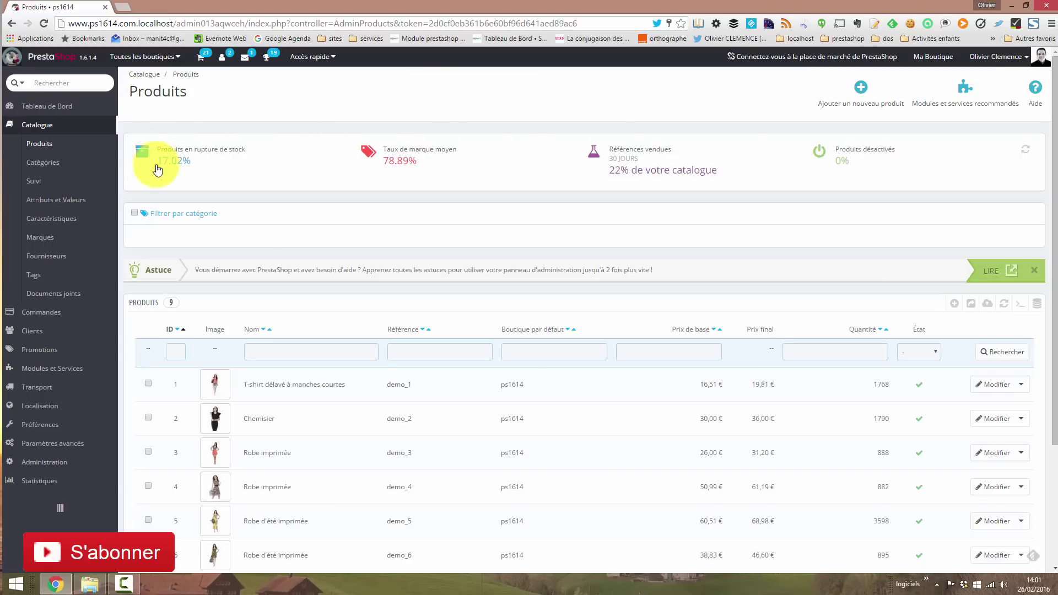
scroll(543, 518, down, 2)
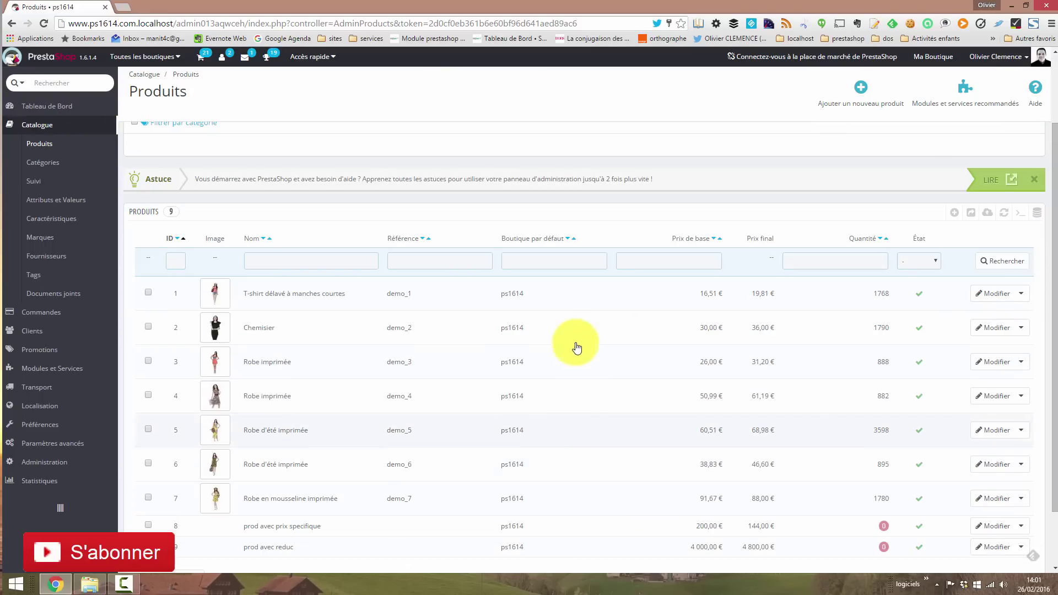
click(994, 294)
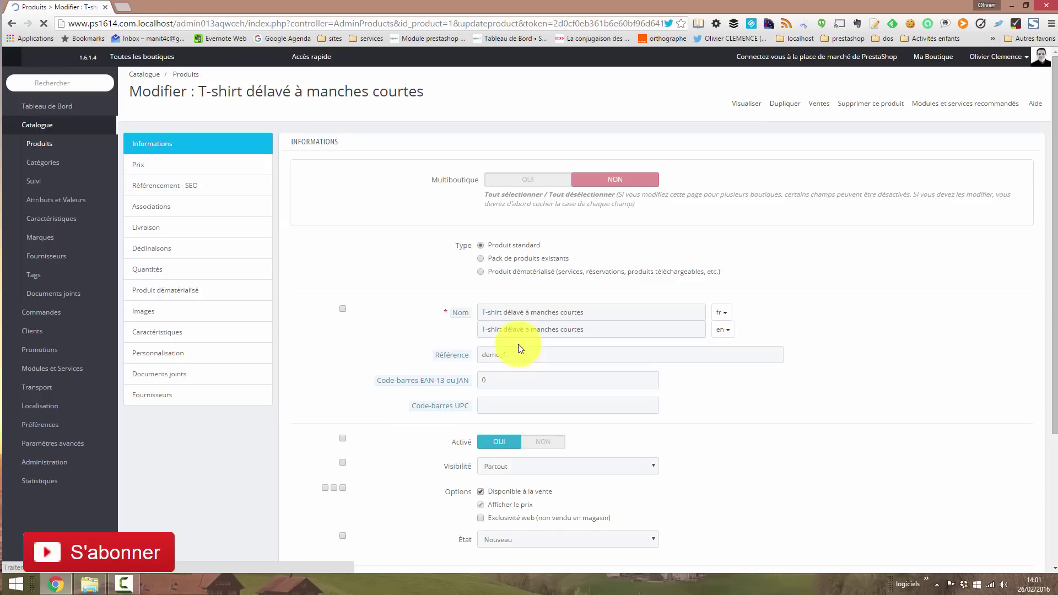
click(169, 185)
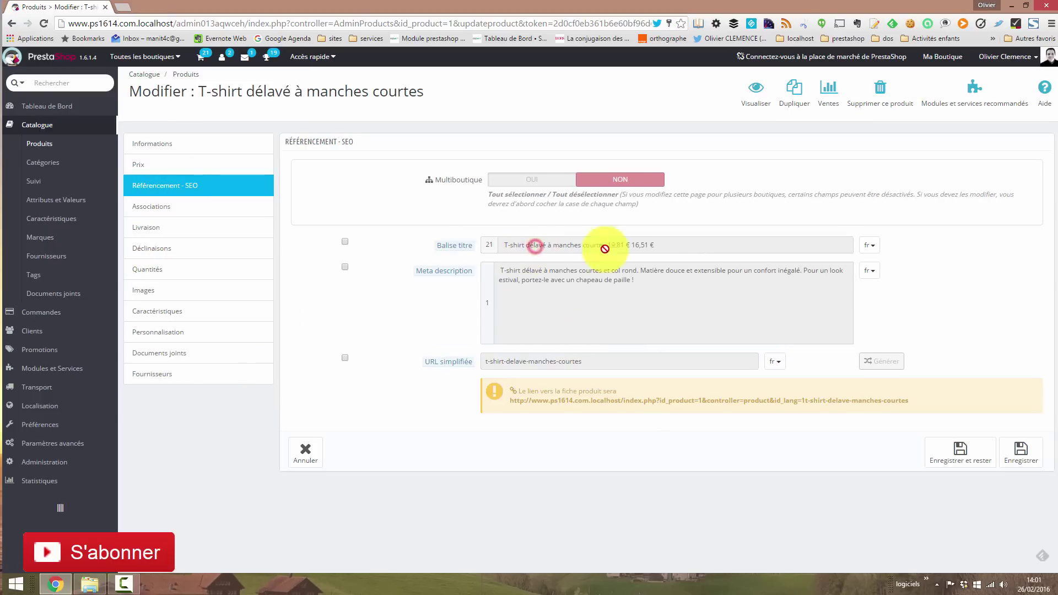
Set Multiboutique to Oui for the product's SEO fields and examine its title tag and meta description
click(546, 179)
triple_click(511, 247)
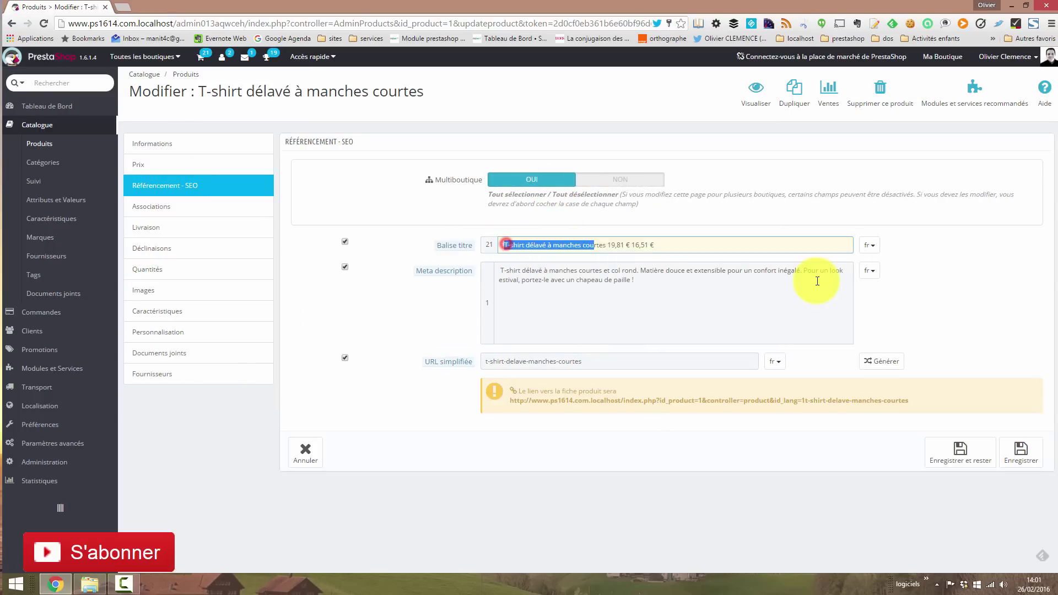
triple_click(740, 288)
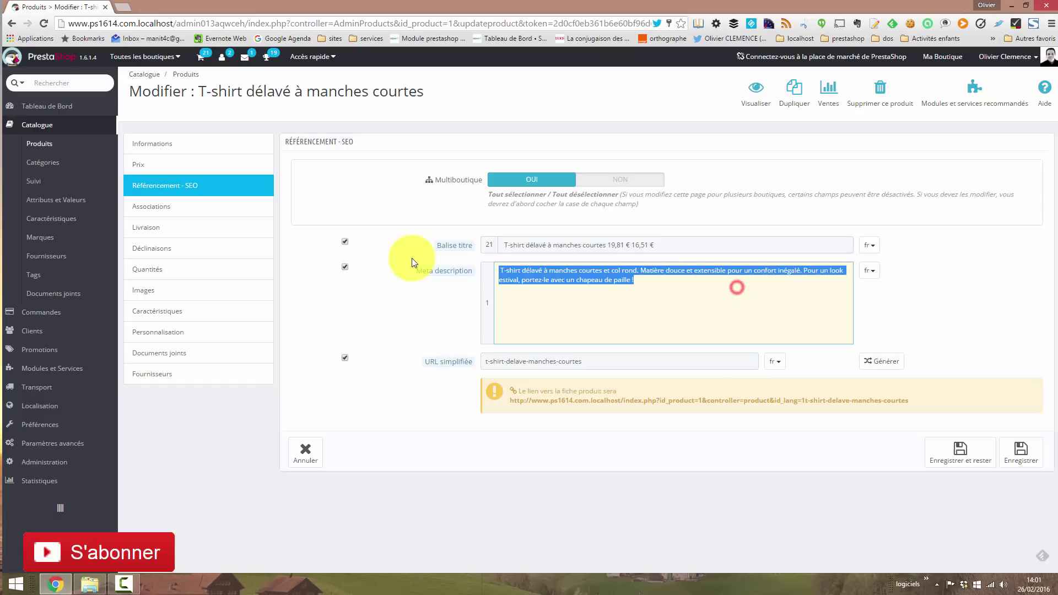
click(602, 302)
Open the Femmes category for editing and examine its title tag, meta description and simplified URL
click(59, 163)
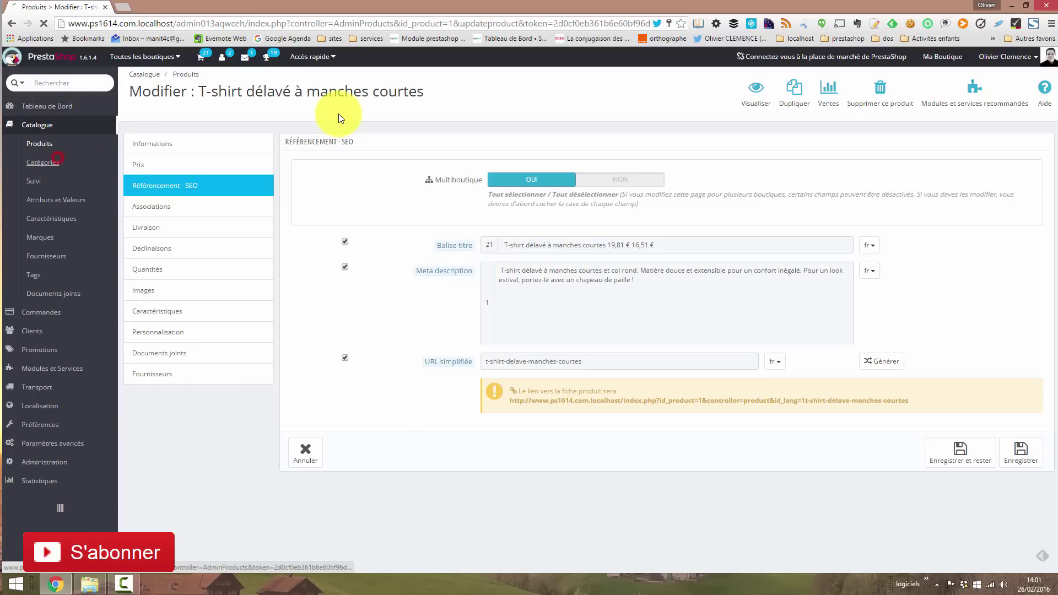
click(1035, 325)
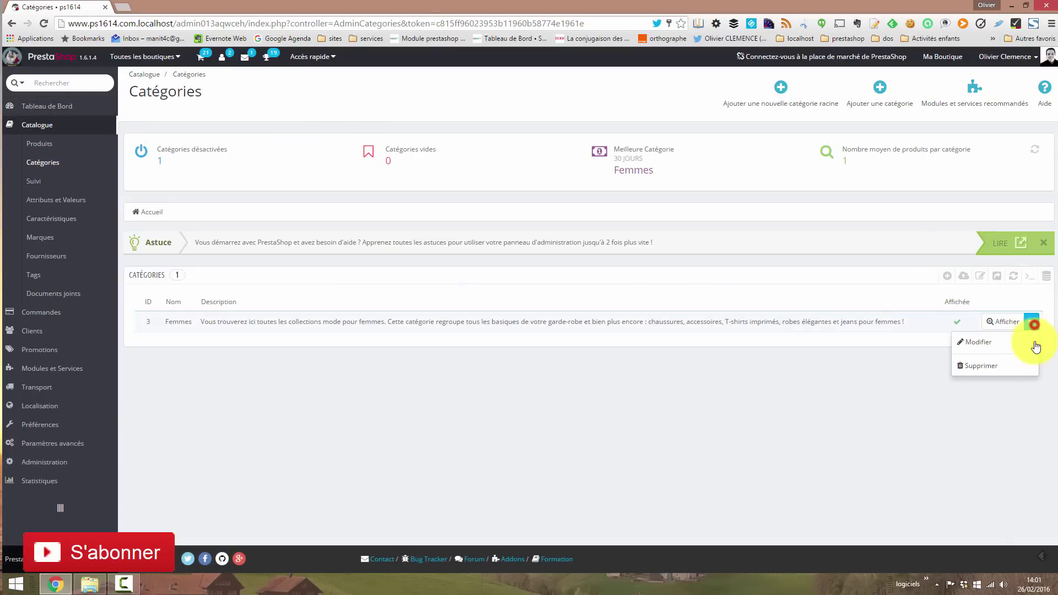
click(981, 344)
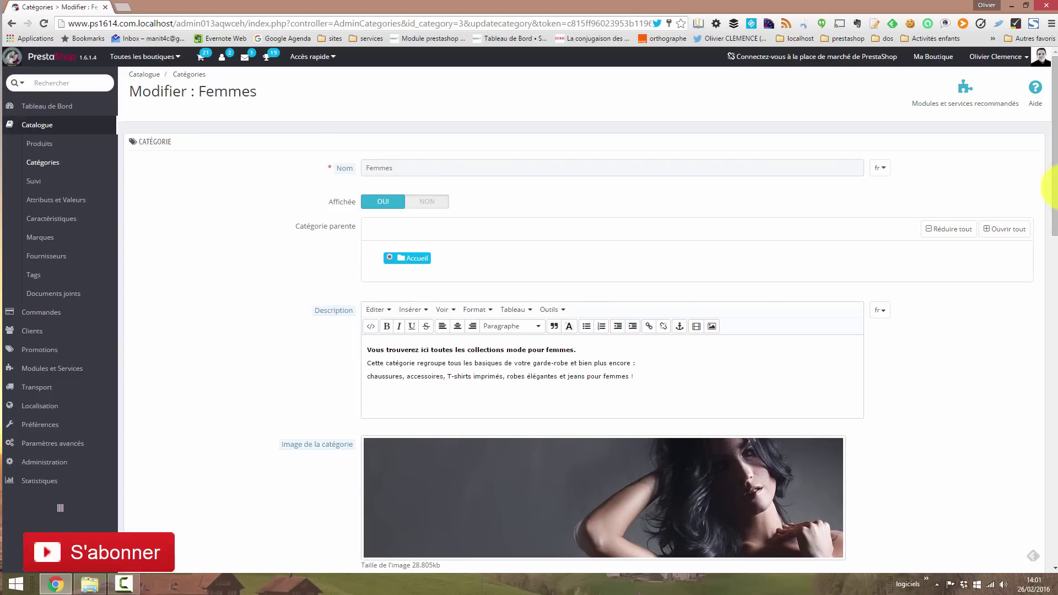
drag(1055, 181, 1042, 397)
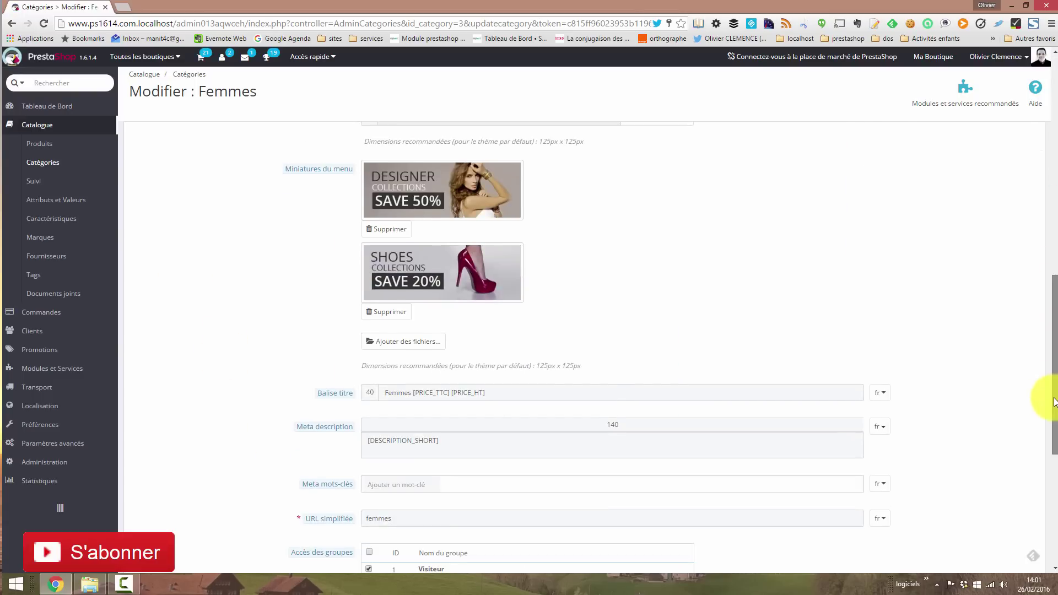
scroll(473, 349, down, 2)
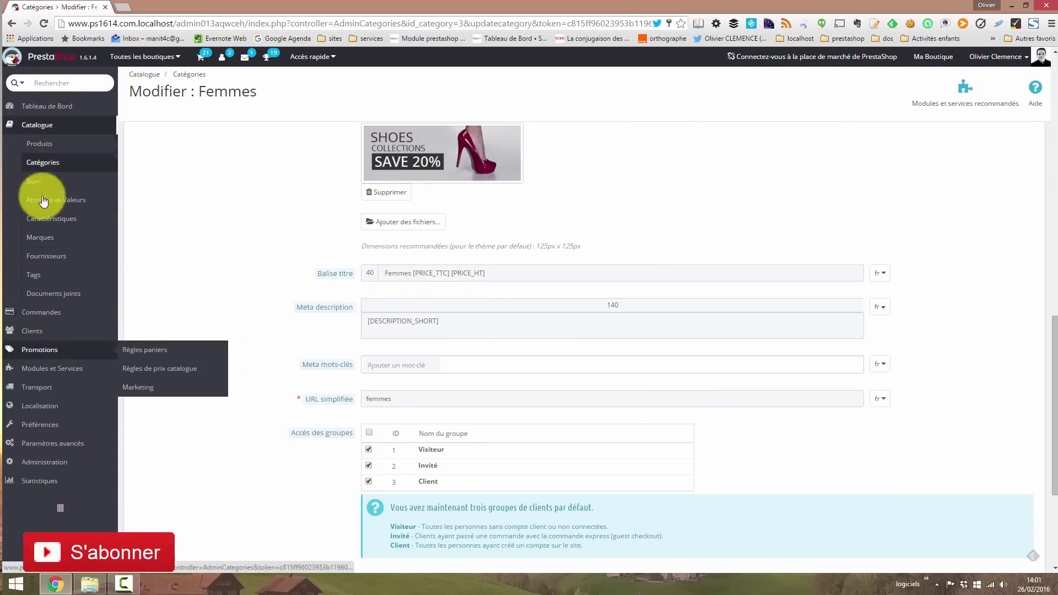
Open the configuration of the "Easy seo for prestashop" module
mouse_move(37, 323)
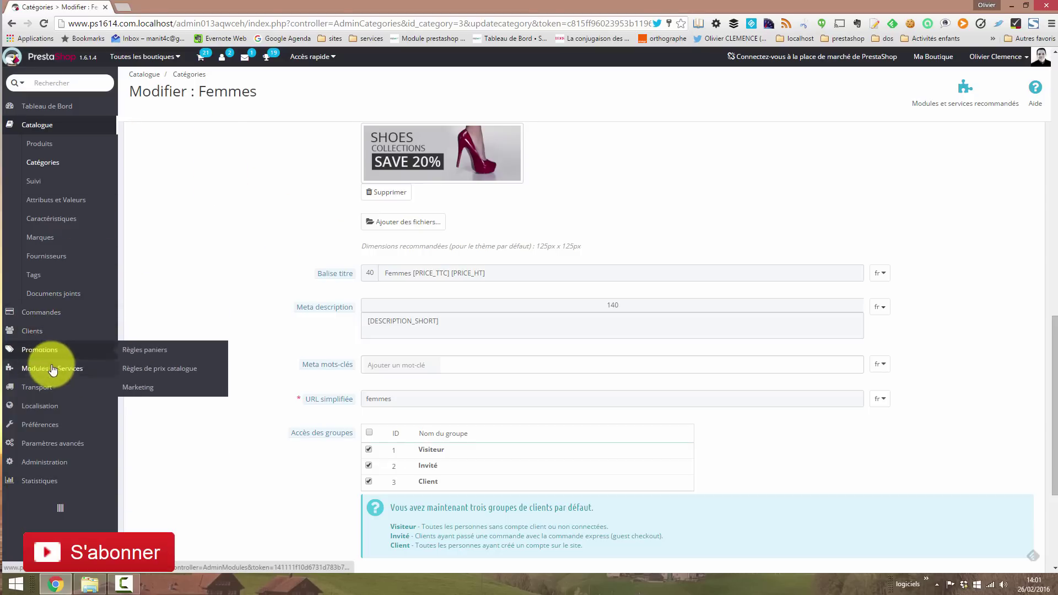
click(121, 369)
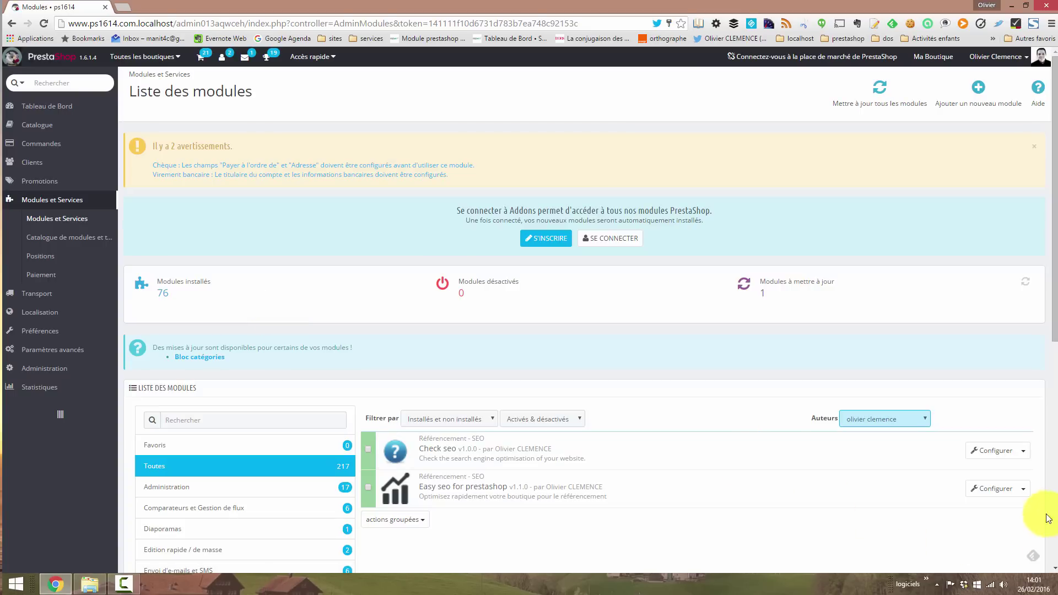
click(995, 489)
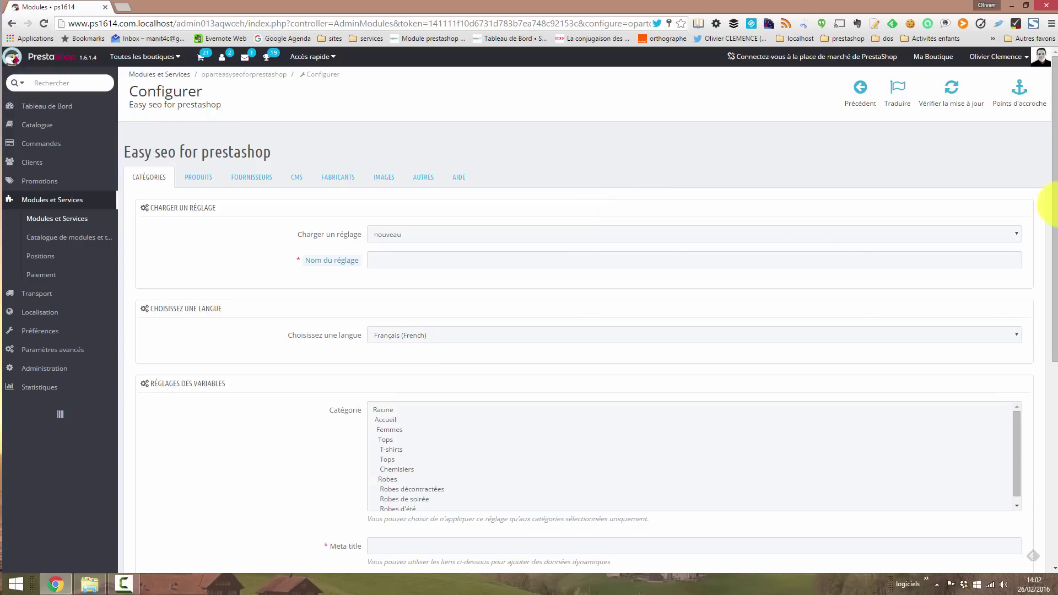
Review the category settings form and name the new setting "catégorie test"
scroll(1053, 201, down, 1)
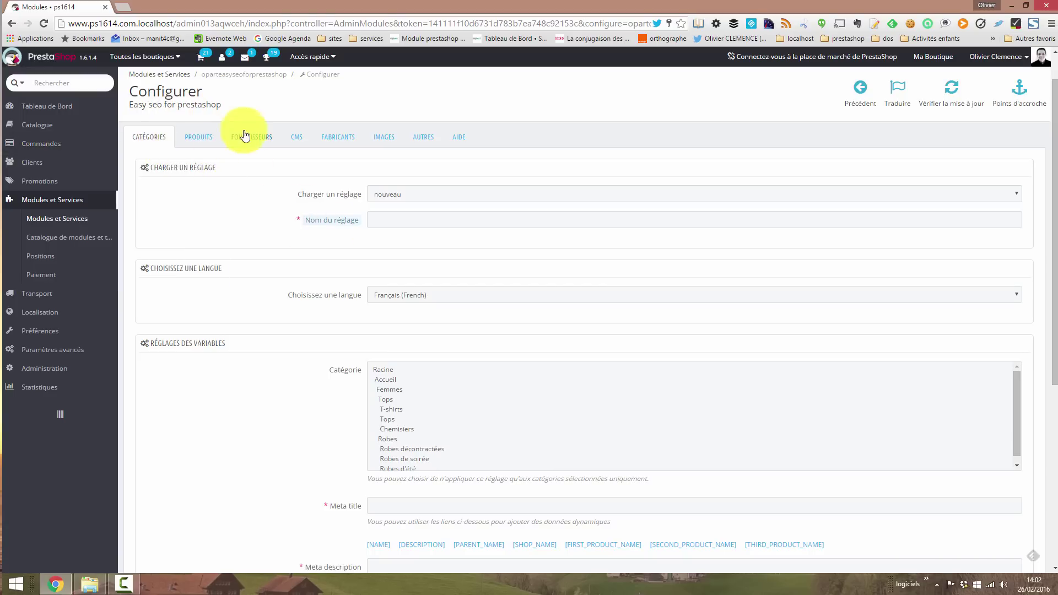
scroll(1053, 148, down, 1)
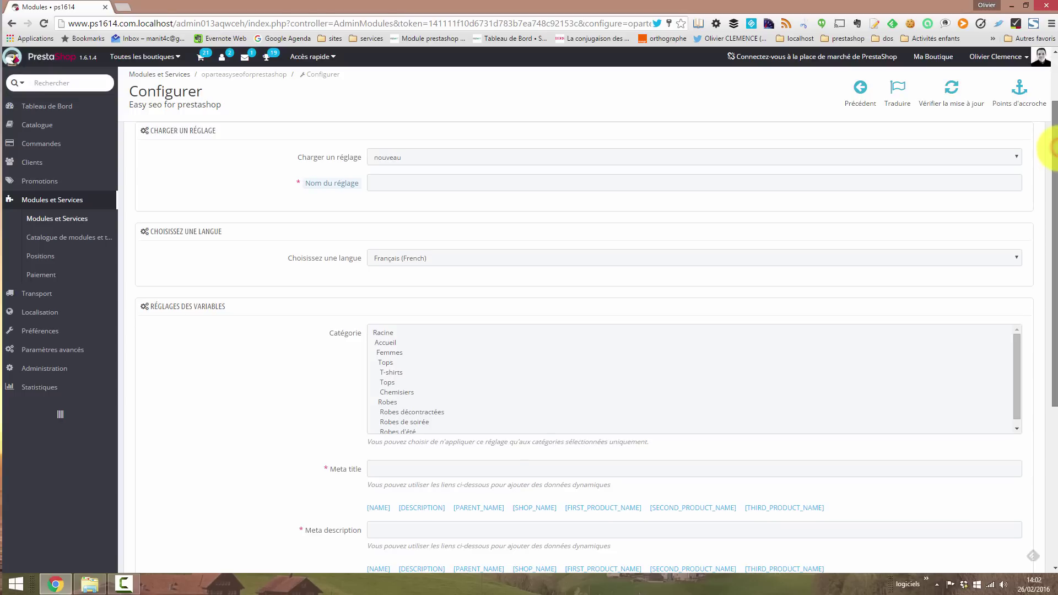
scroll(1048, 165, up, 1)
scroll(1047, 172, down, 4)
scroll(1047, 166, up, 4)
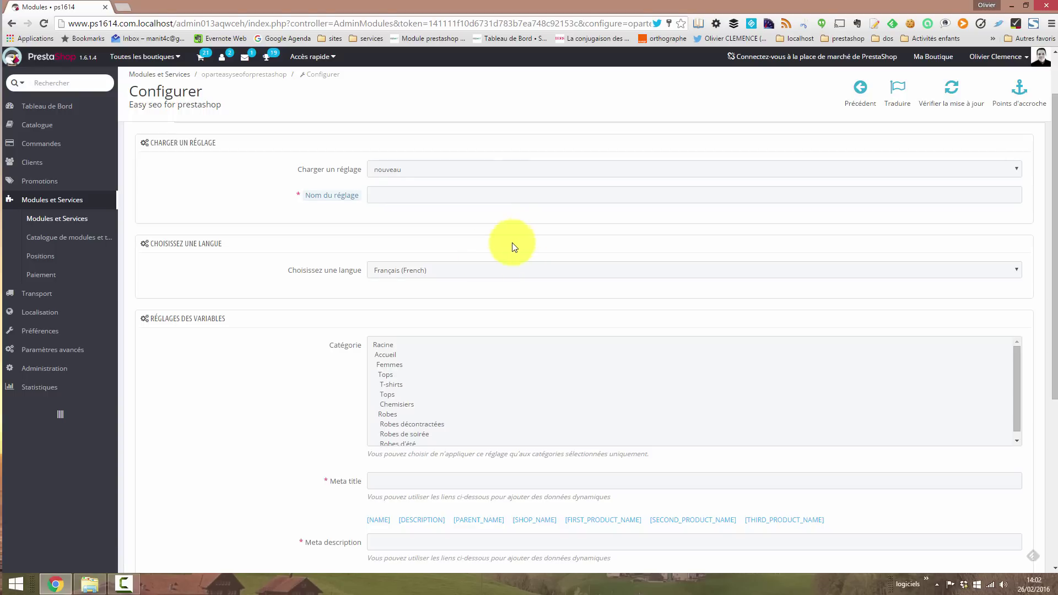
click(403, 193)
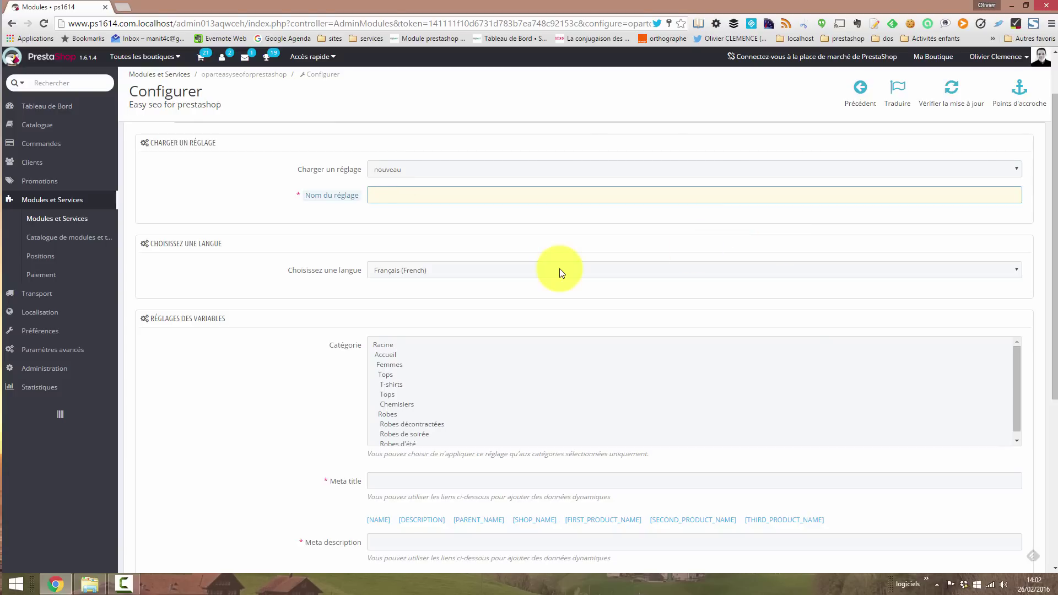
text(catégorie test)
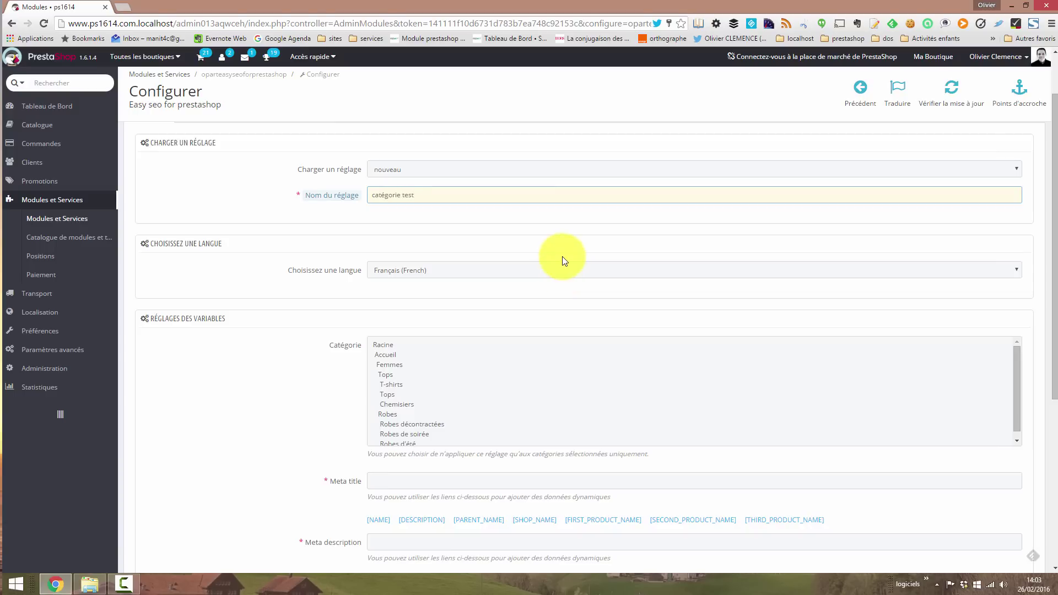
Check which languages are available for the setting, keeping Français (French) selected
click(361, 289)
click(441, 276)
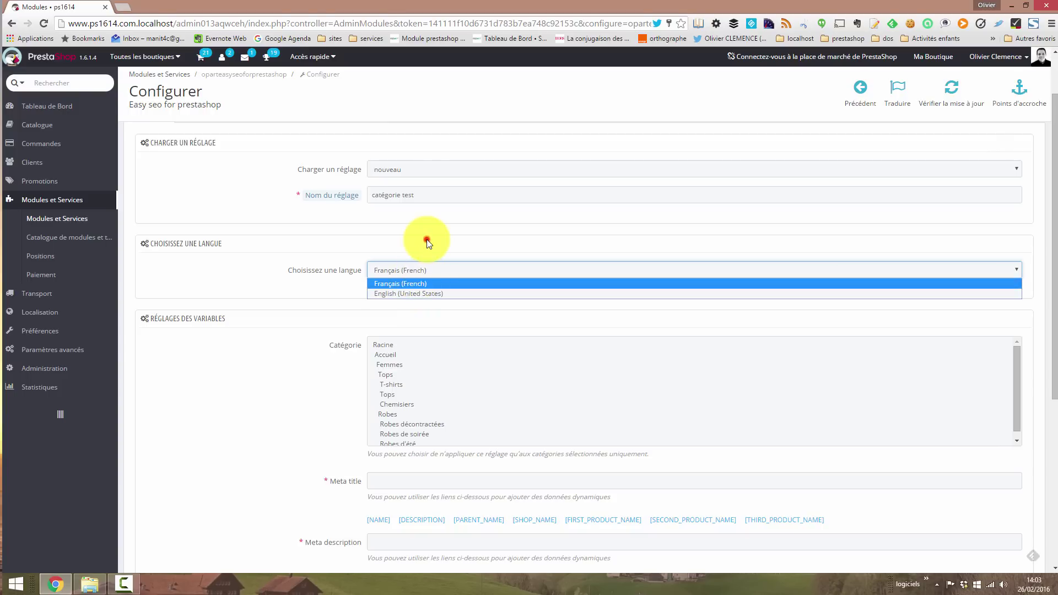
click(427, 239)
click(415, 276)
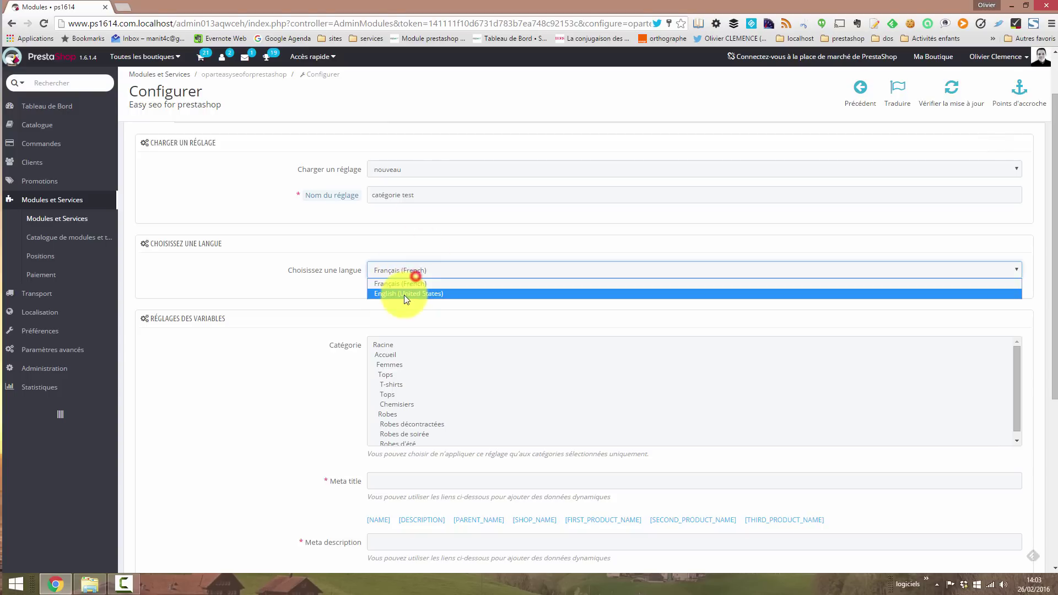
triple_click(454, 224)
scroll(1040, 271, down, 1)
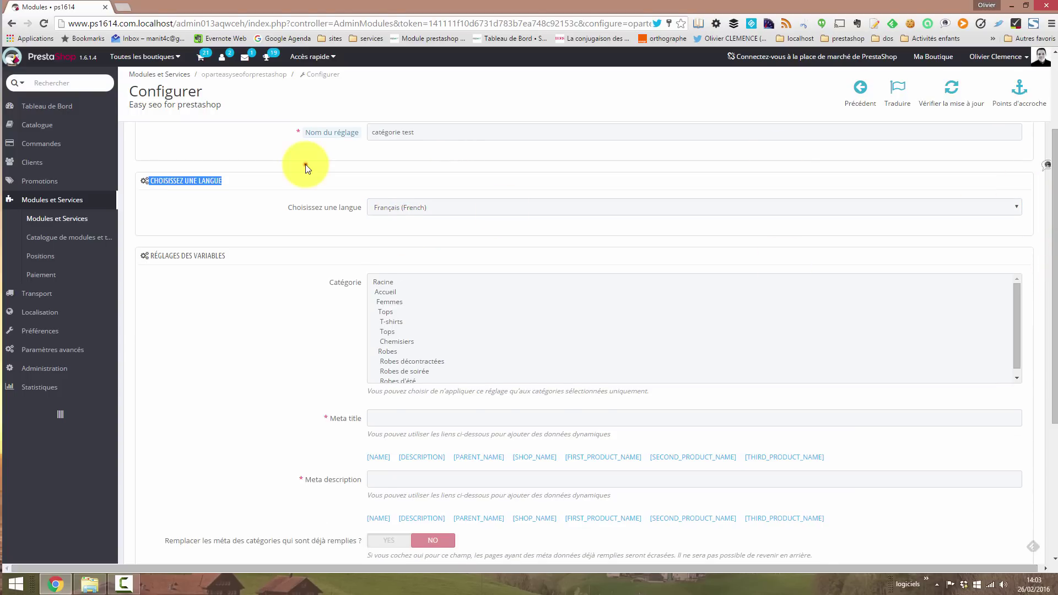
click(303, 161)
scroll(451, 262, up, 2)
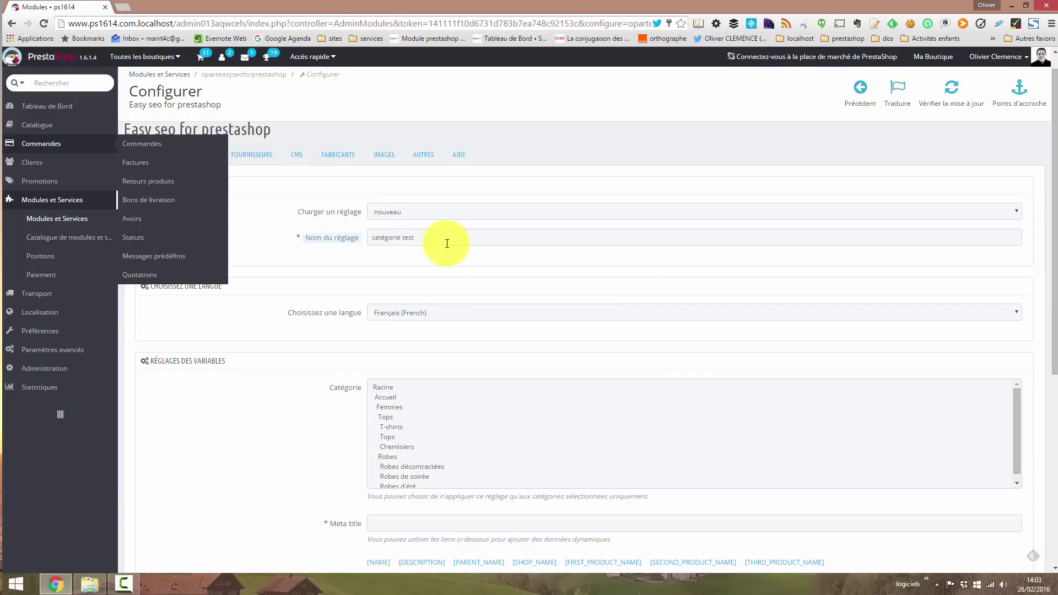
Select every category from Racine to Robes d'été for the setting
scroll(1050, 331, down, 1)
scroll(1050, 345, down, 1)
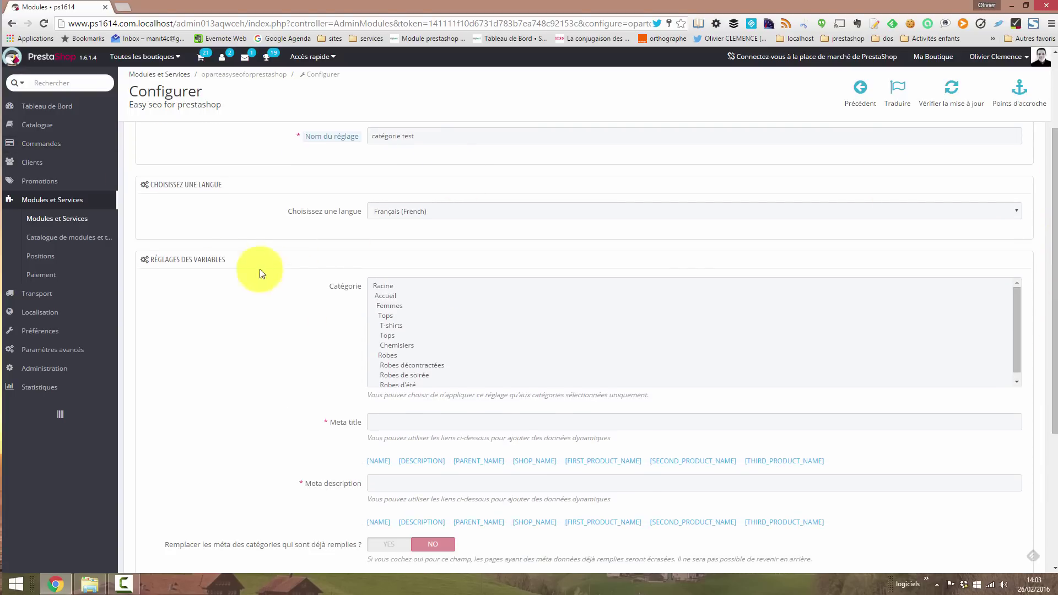
click(401, 287)
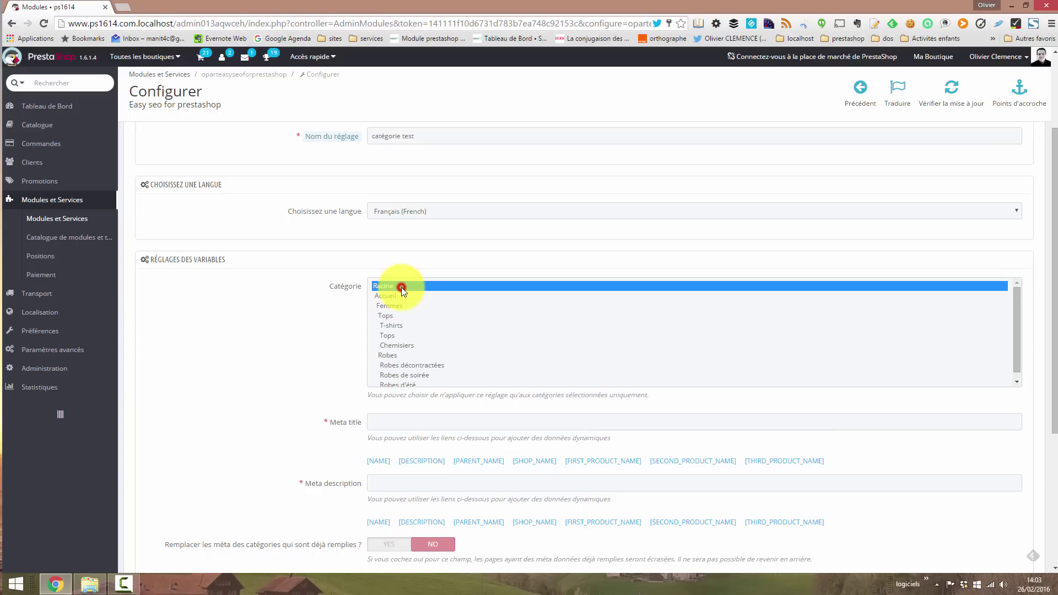
shift+click(508, 381)
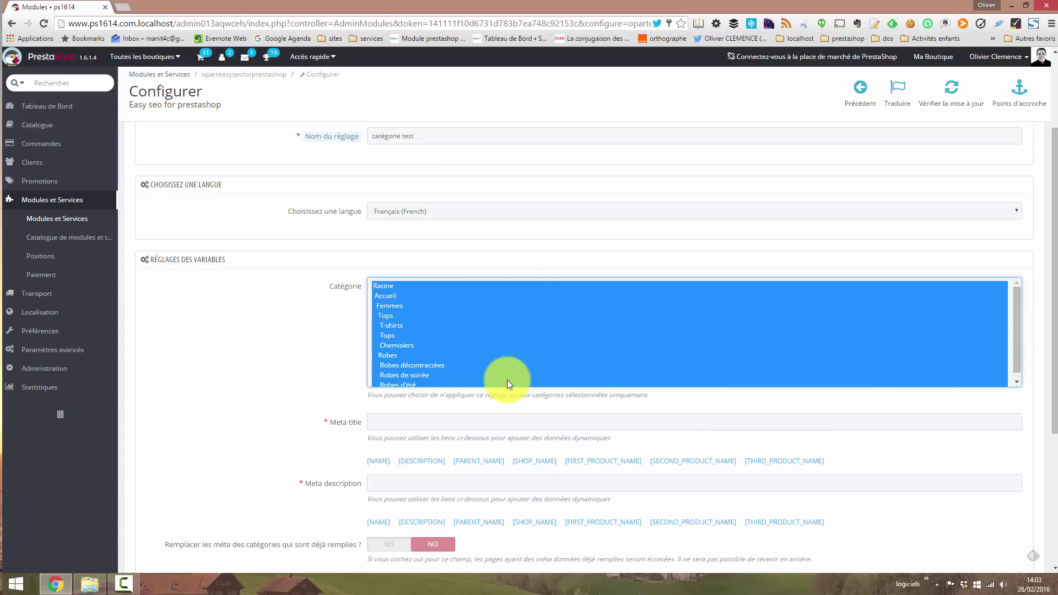
click(237, 332)
Try selecting category ranges for the setting: Femmes through Chemisiers, and Robes through Robes d'été
click(405, 306)
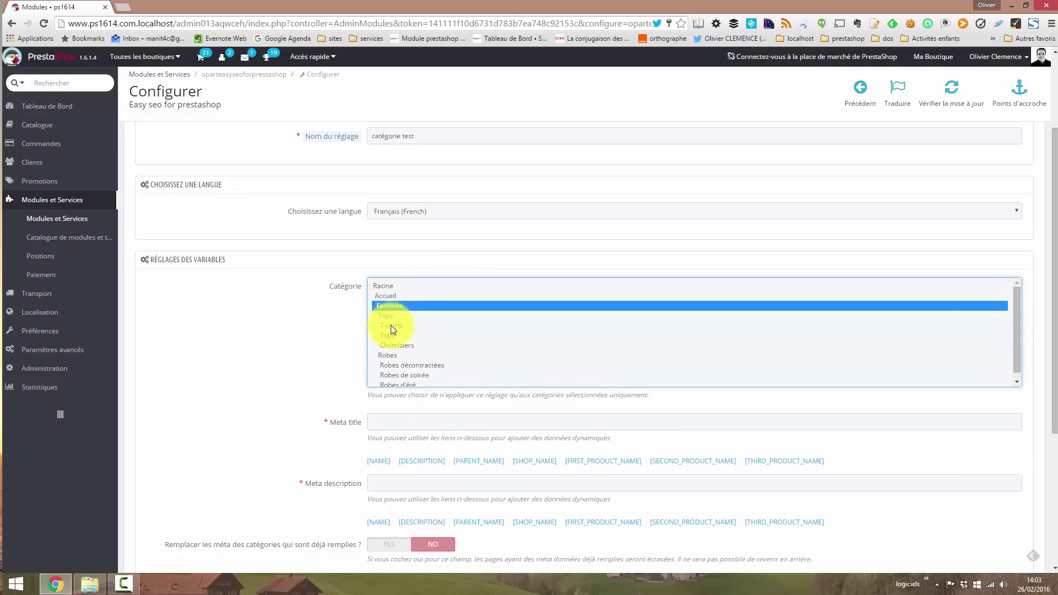
shift+click(393, 345)
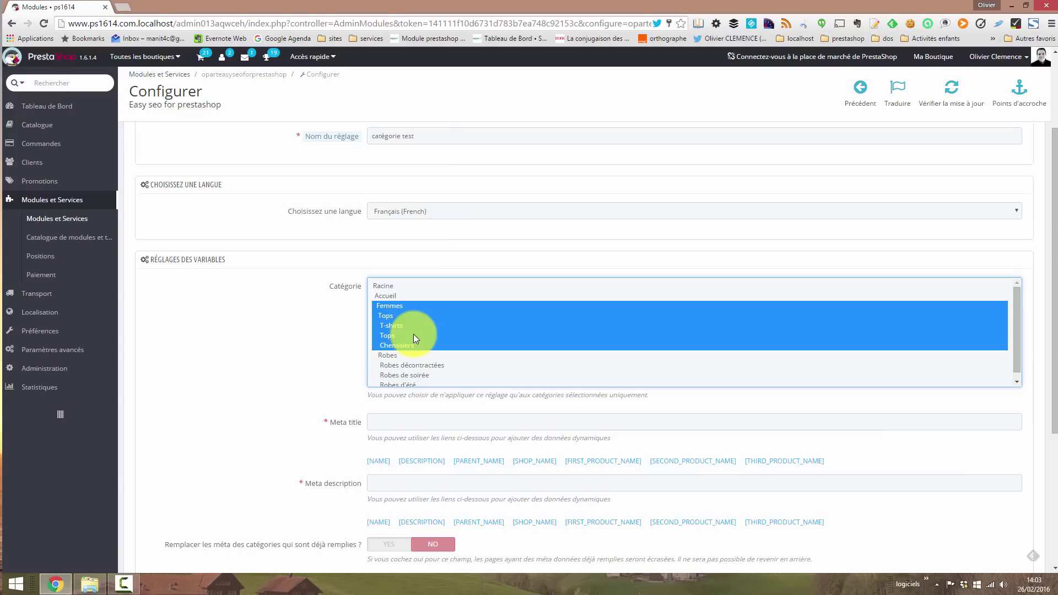
click(392, 352)
shift+click(402, 385)
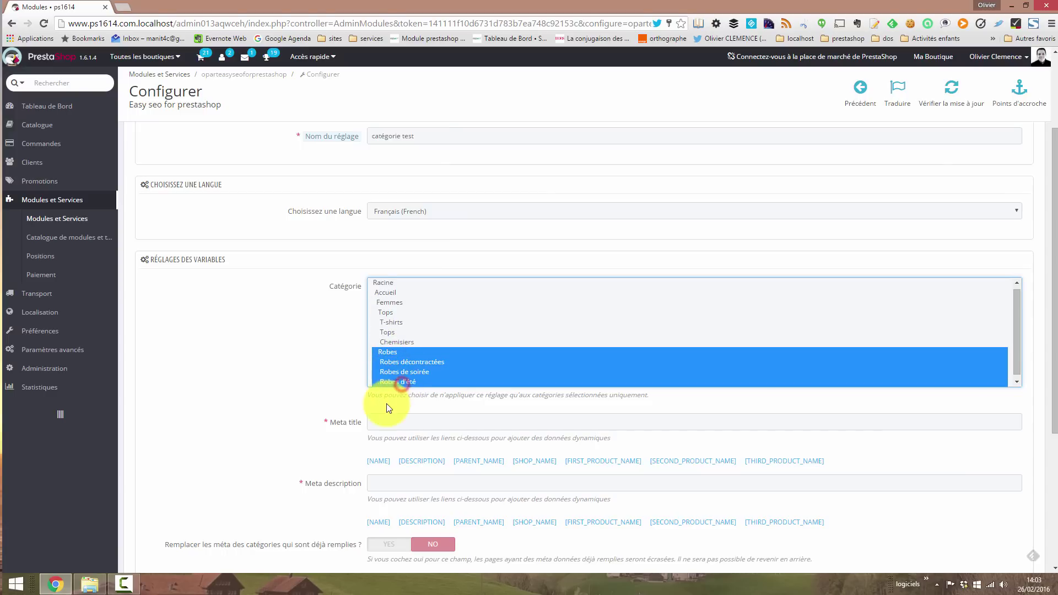
Limit the setting to the categories from Femmes through Chemisiers
click(397, 334)
click(402, 303)
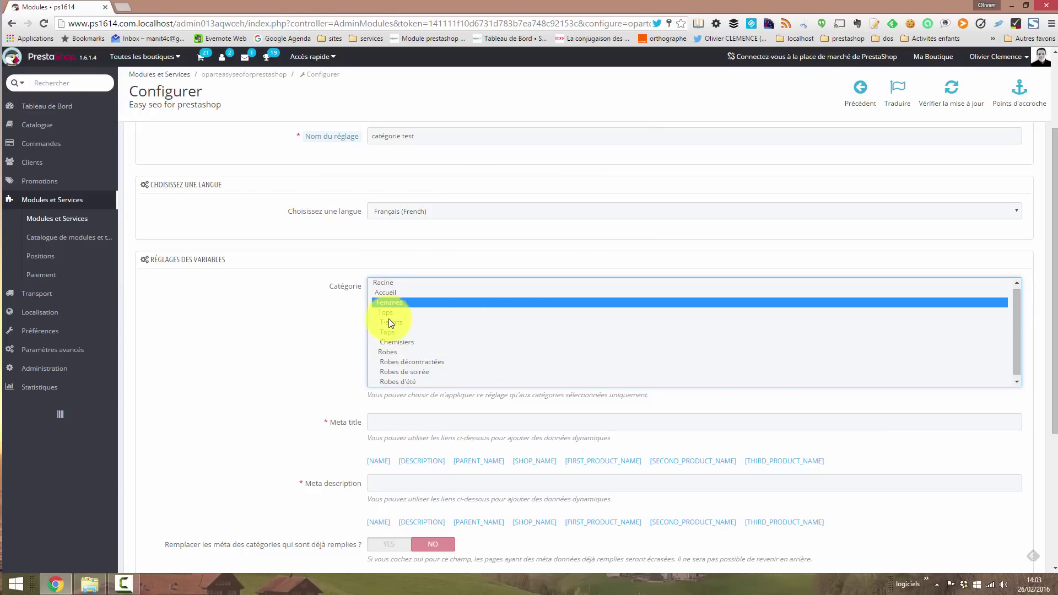
shift+click(397, 342)
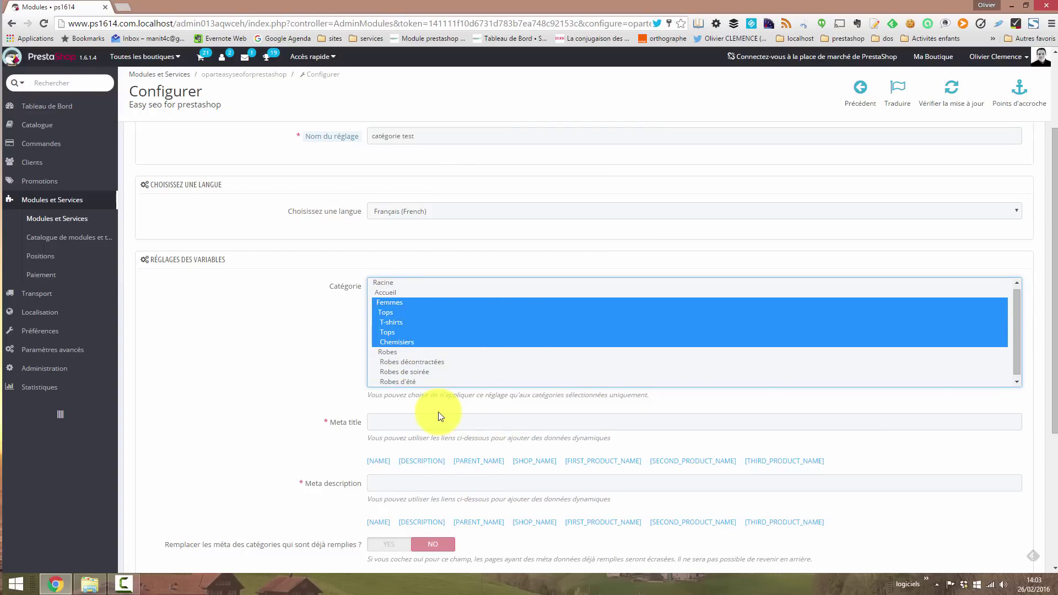
Examine the Meta title and Meta description fields and the dynamic variables offered for them
scroll(1041, 364, down, 3)
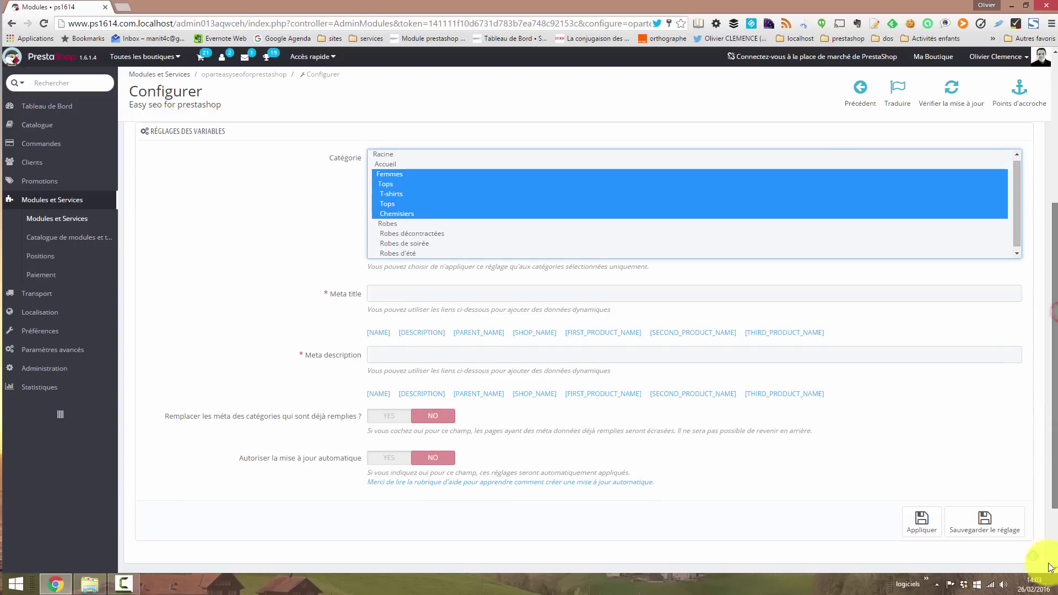
click(434, 348)
click(296, 321)
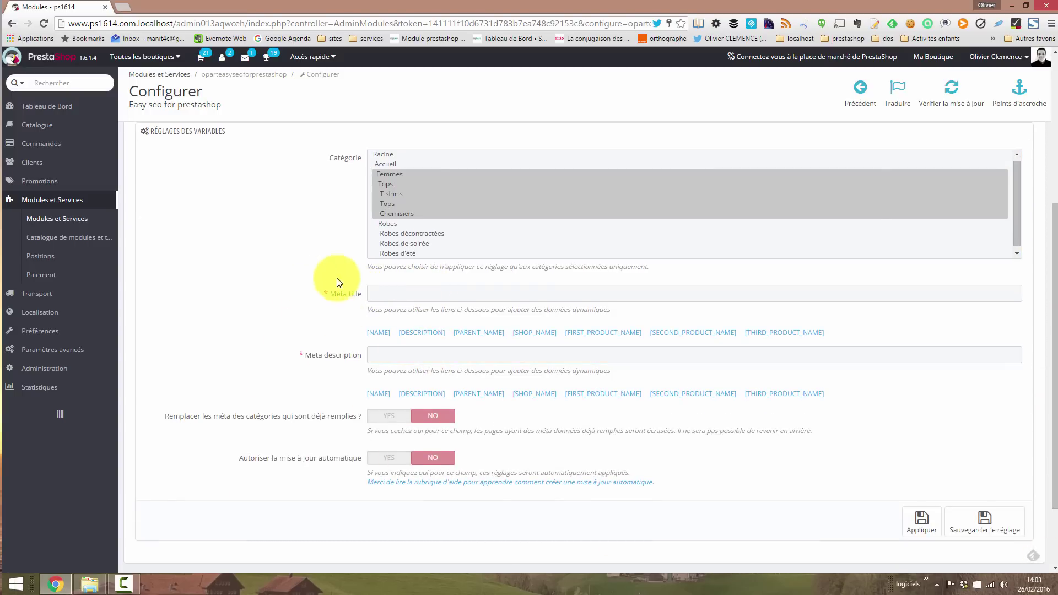
click(436, 294)
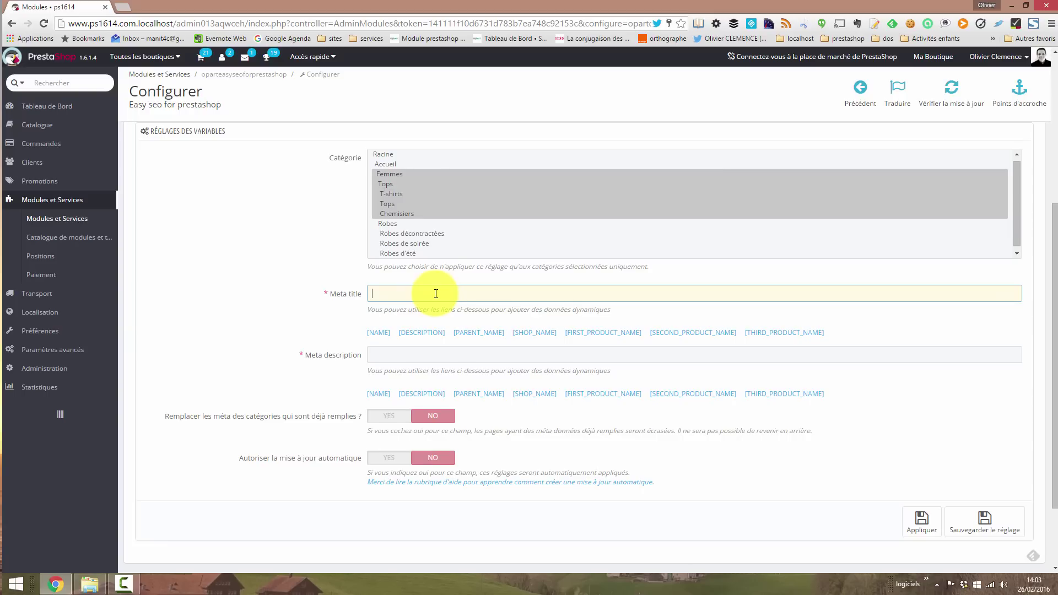
click(421, 307)
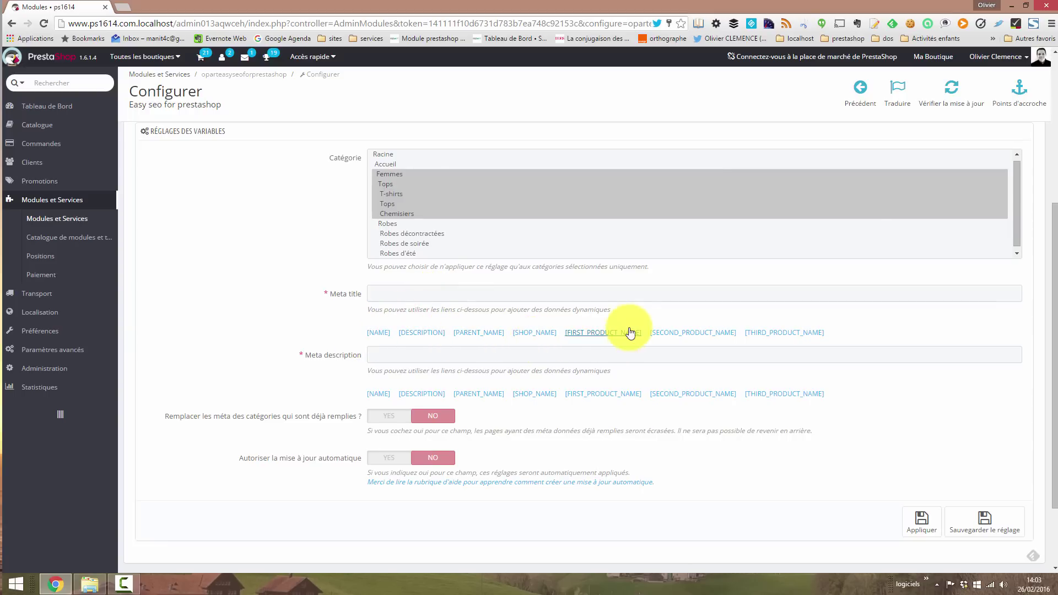
Try the plain text "mon texte de test" as the Meta title and clear the field
click(630, 292)
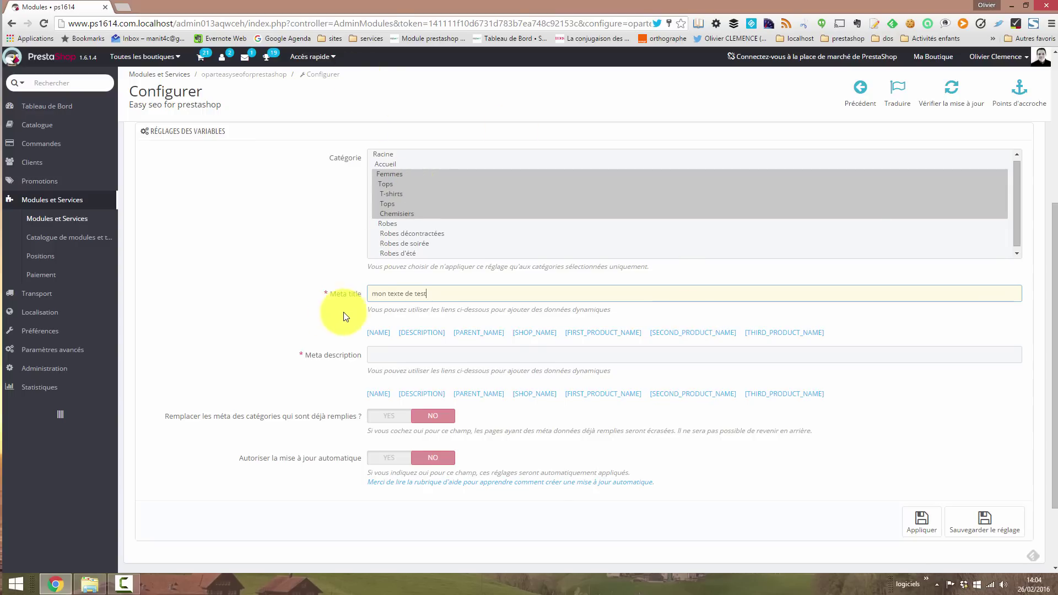
drag(437, 294, 343, 292)
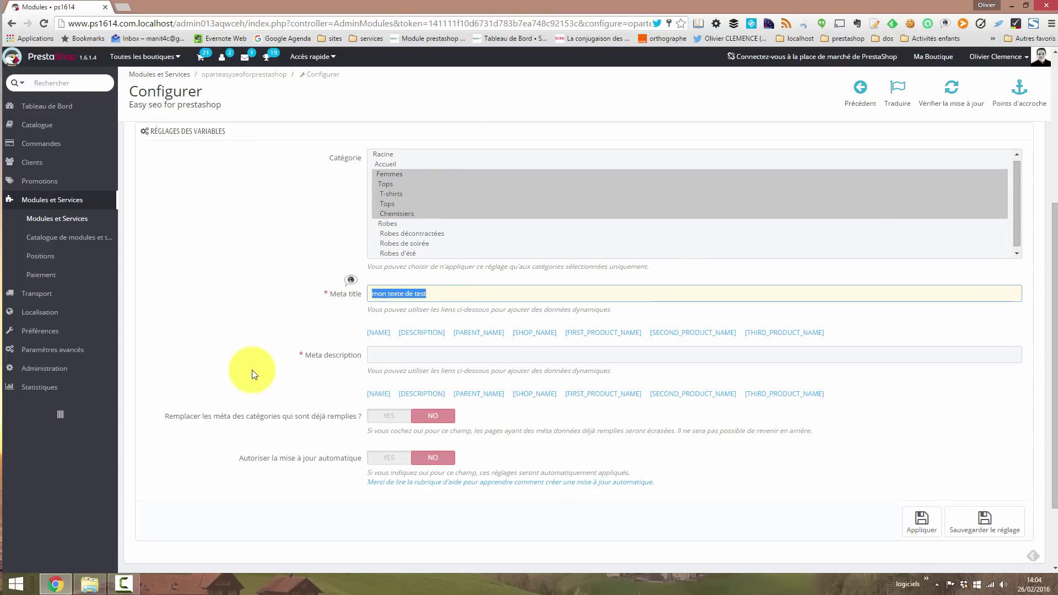
click(273, 304)
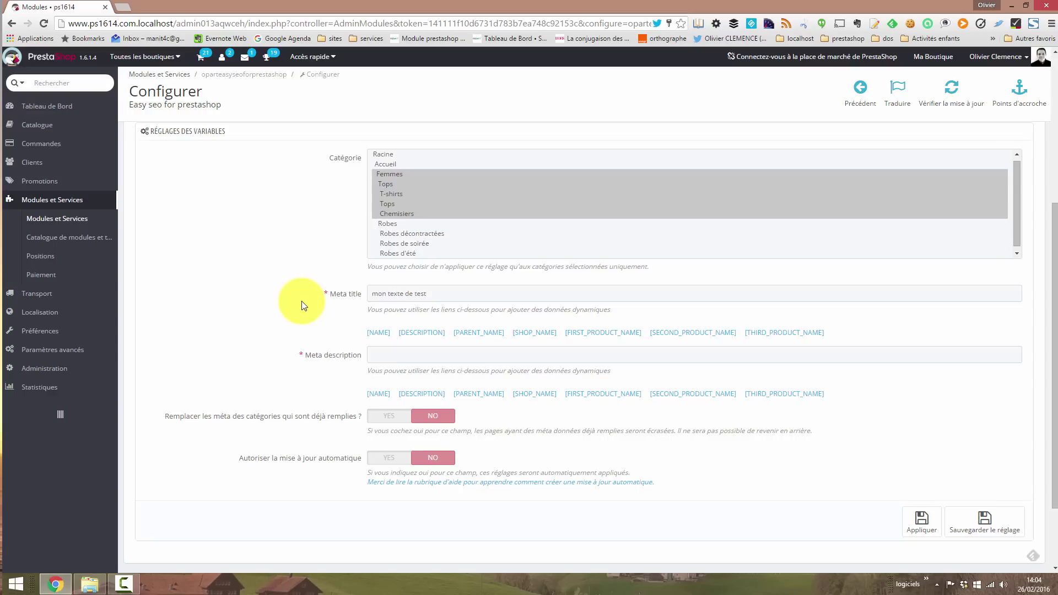
key(ctrl+a)
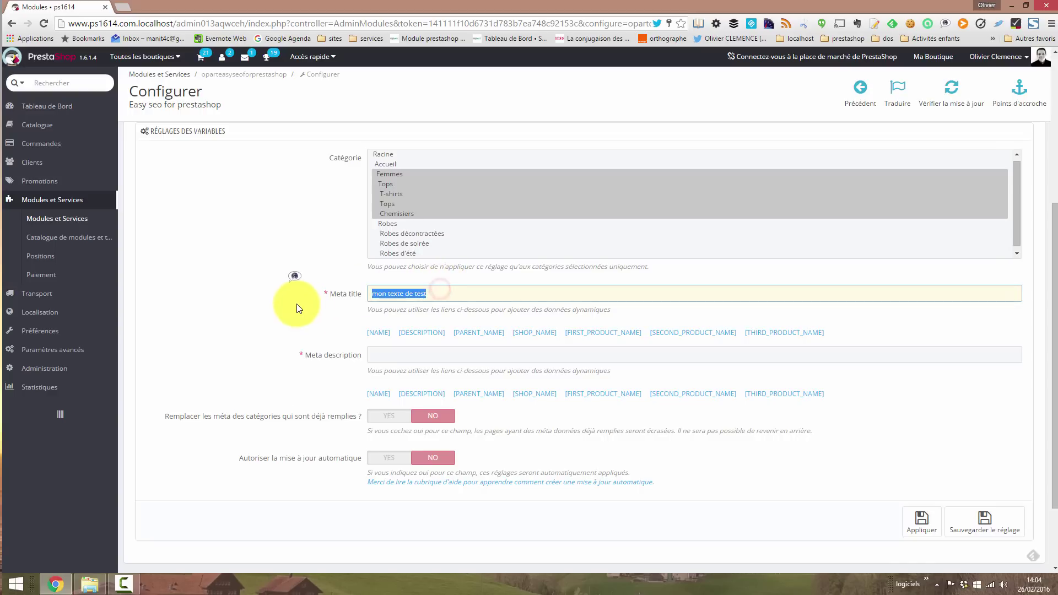
key(BackSpace)
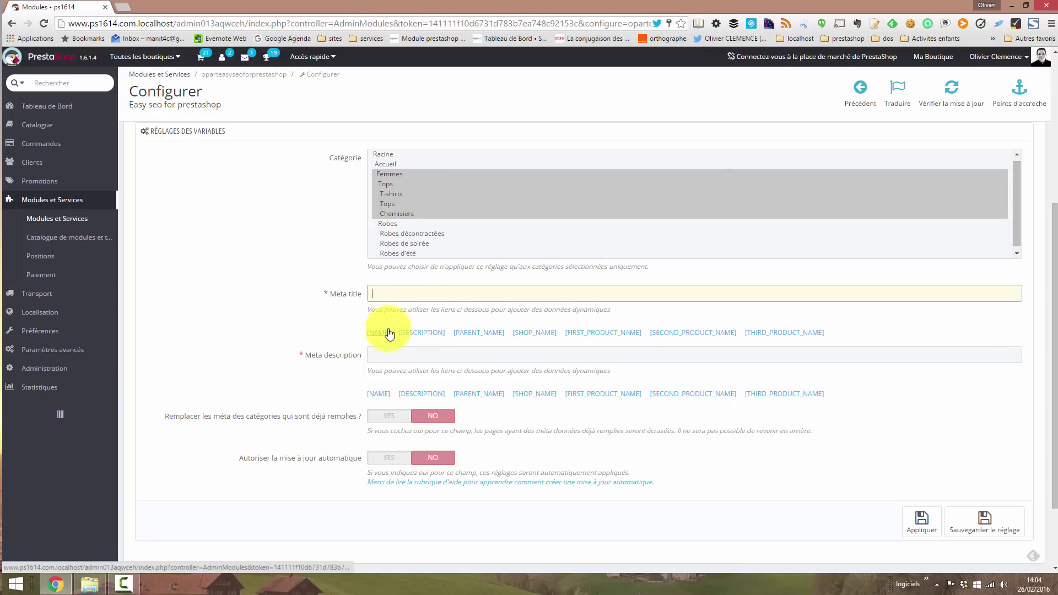
Set the Meta title to the dynamic variables [PARENT_NAME] and [NAME] separated by a hyphen
click(471, 333)
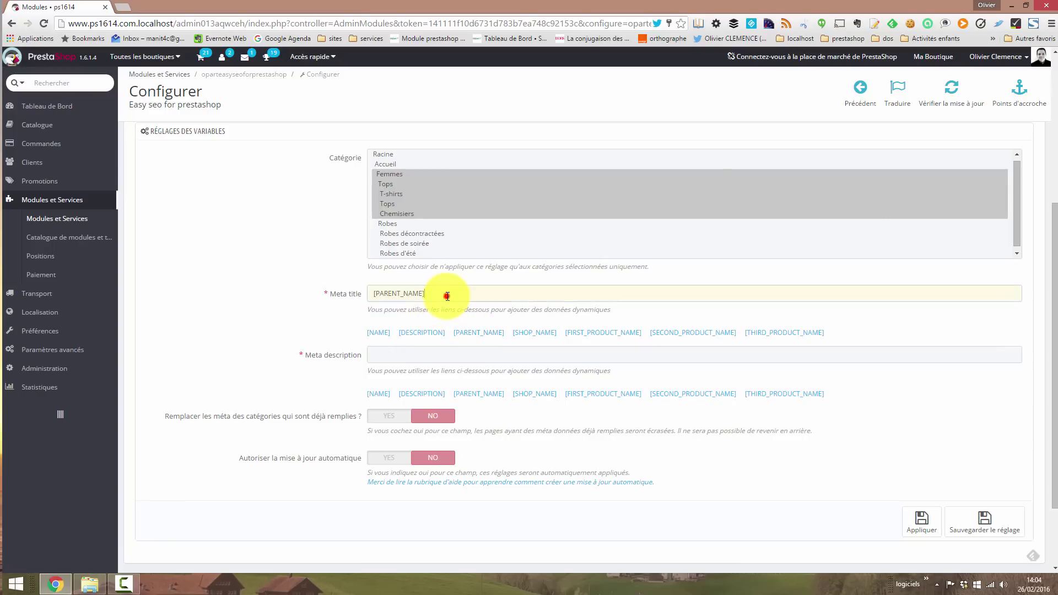
click(447, 296)
text(-)
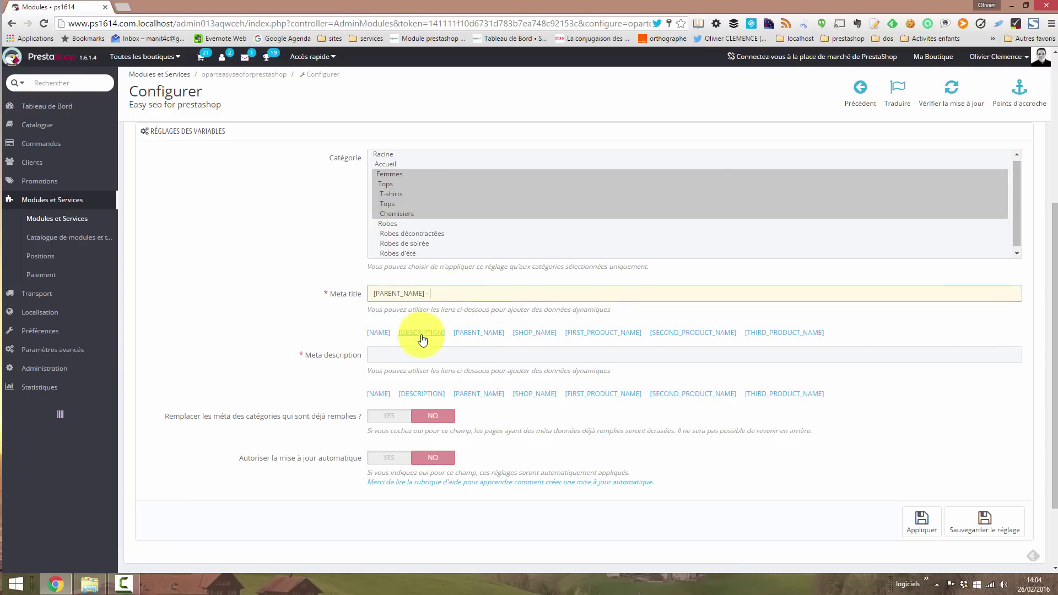
click(378, 332)
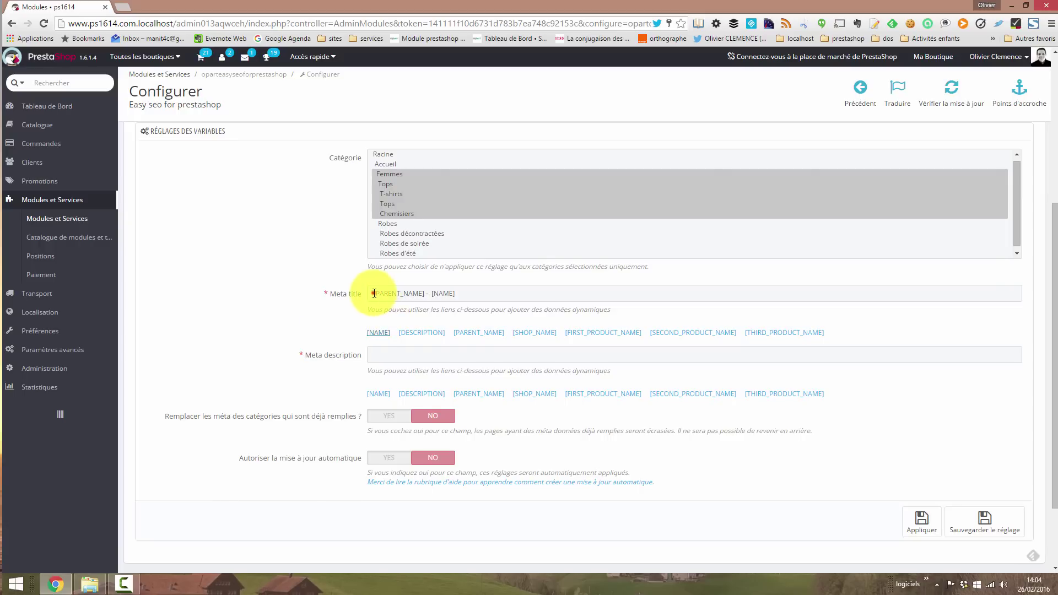
drag(375, 294, 471, 322)
click(470, 322)
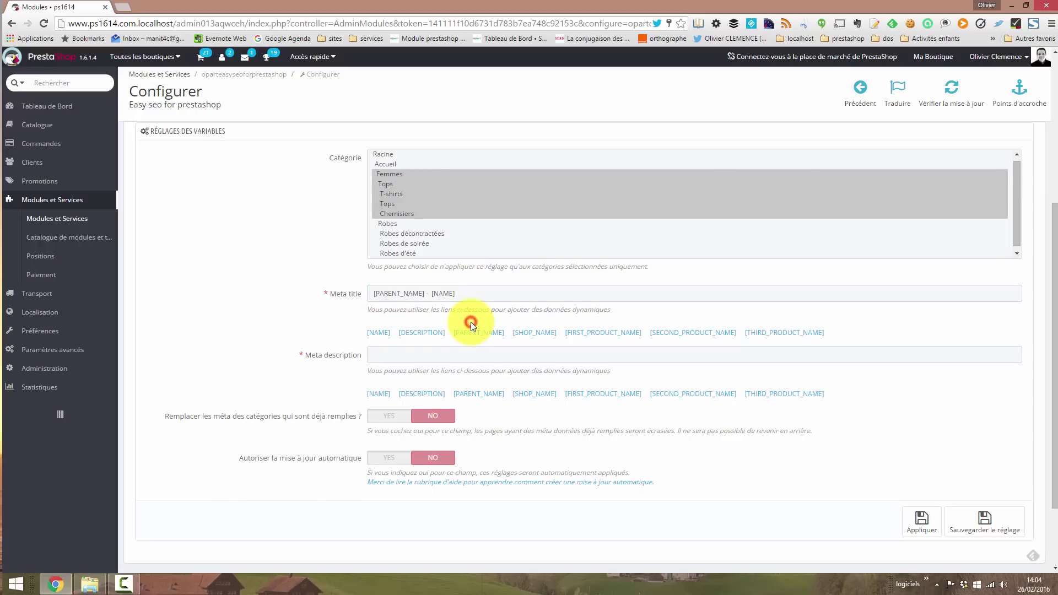
drag(425, 294, 359, 294)
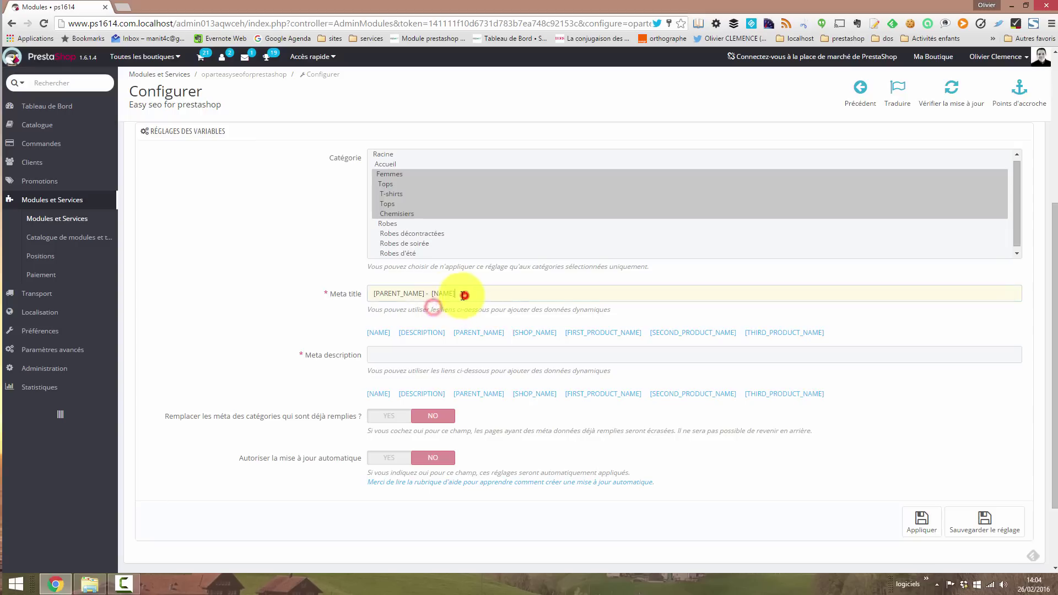
drag(465, 296, 434, 293)
click(429, 304)
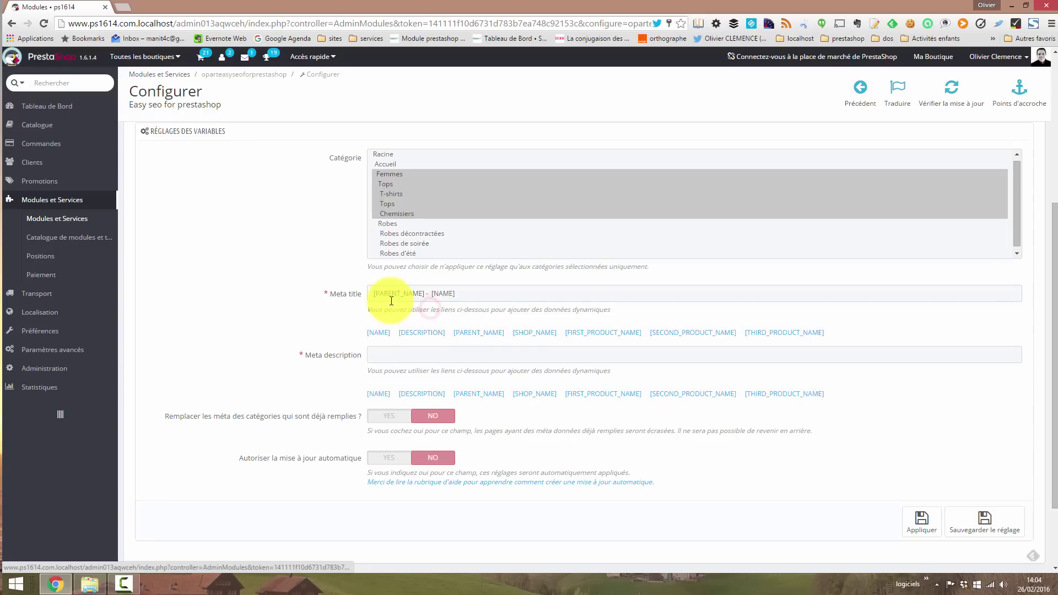
click(473, 293)
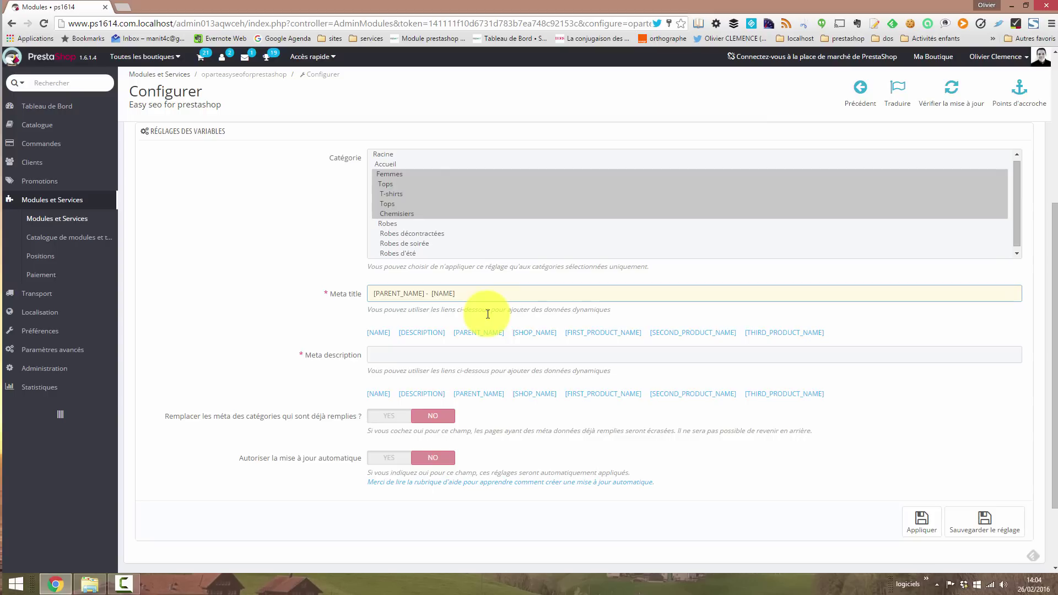
Set the Meta description to [DESCRIPTION] and enable replacing the metas of categories that are already filled in
click(409, 359)
click(417, 395)
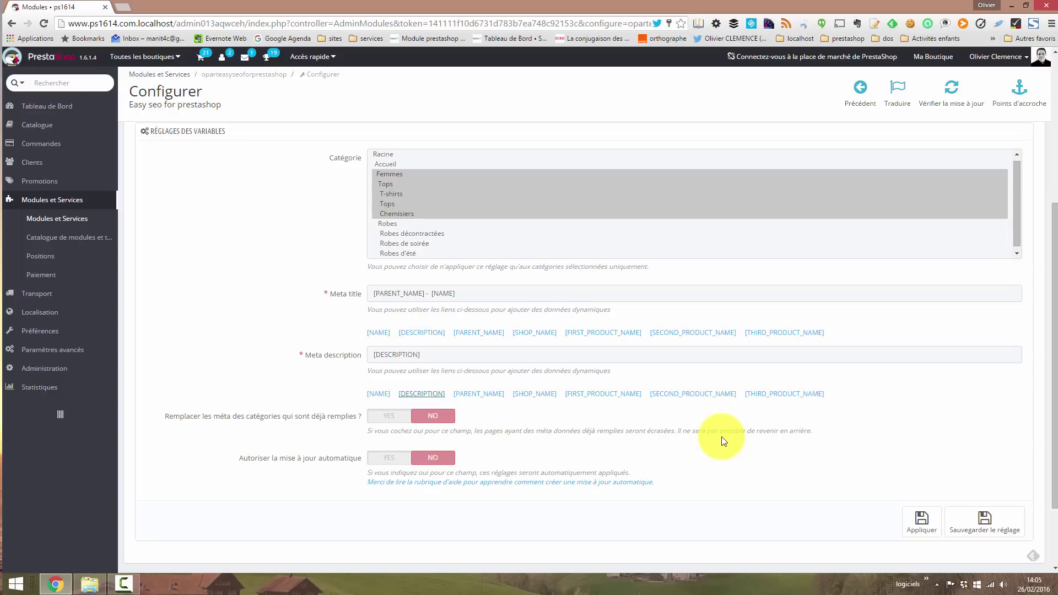
click(393, 417)
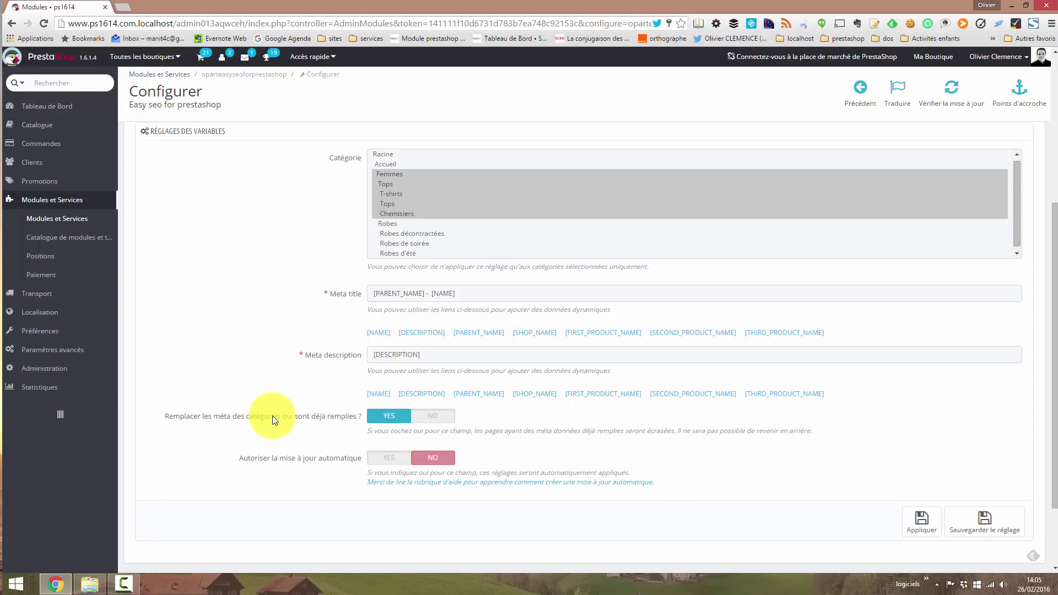
click(436, 423)
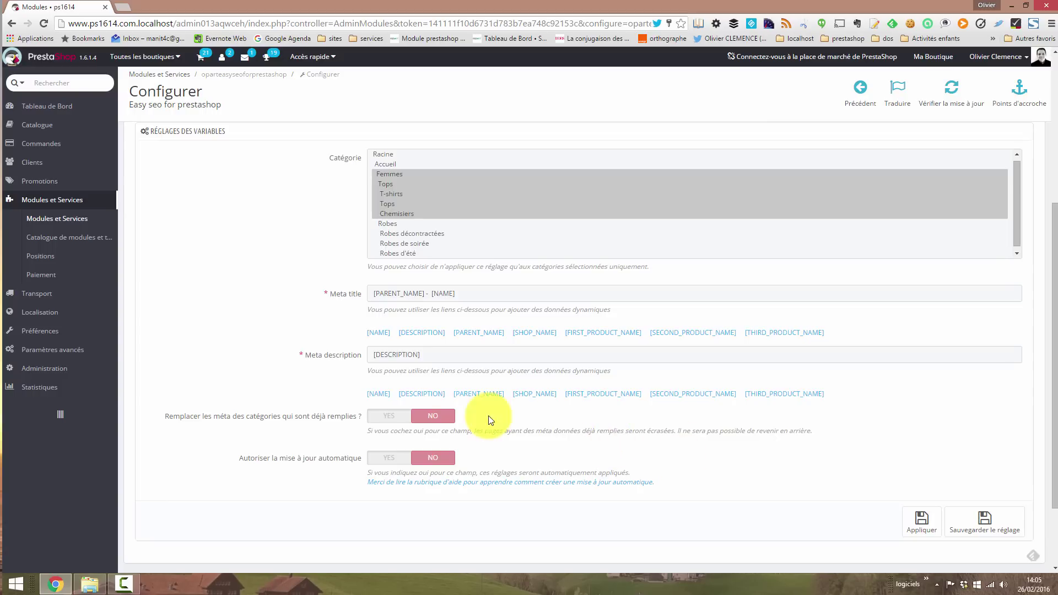
mouse_move(42, 127)
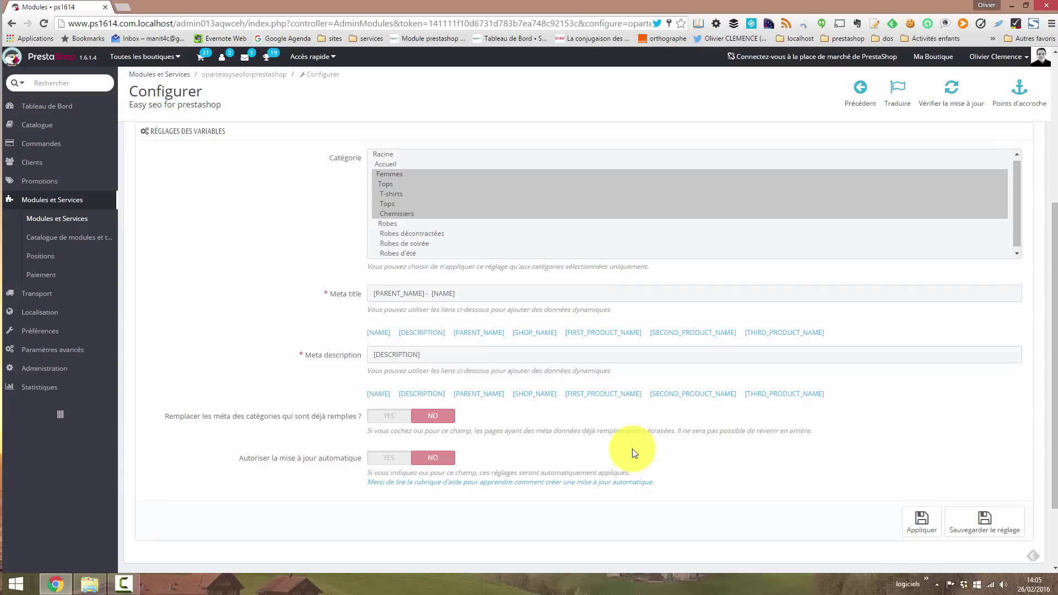
click(387, 415)
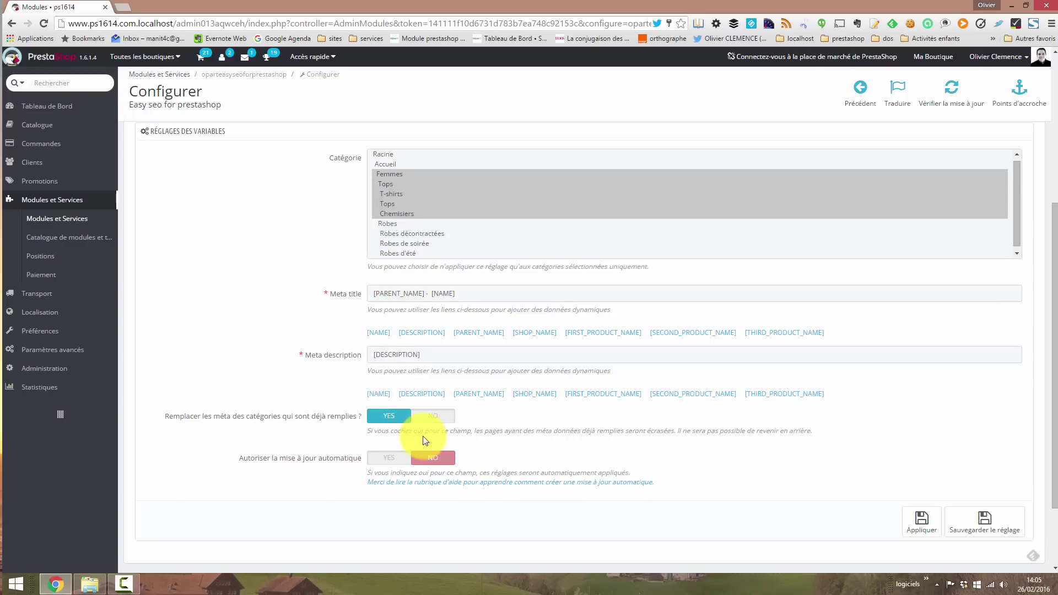
Save the setting and choose "catégorie test" among the saved settings to load
click(964, 527)
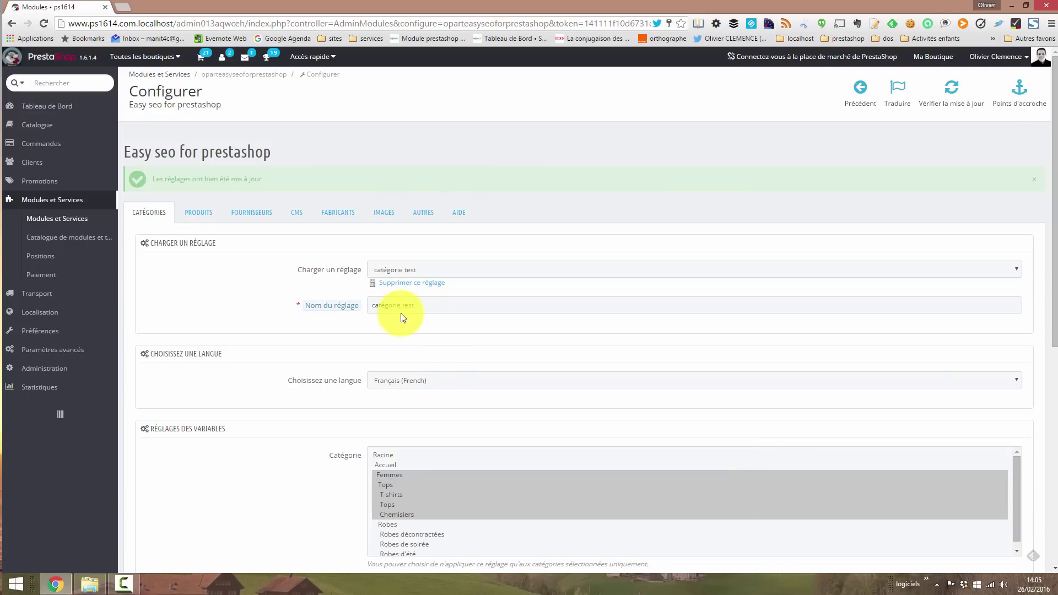
click(417, 273)
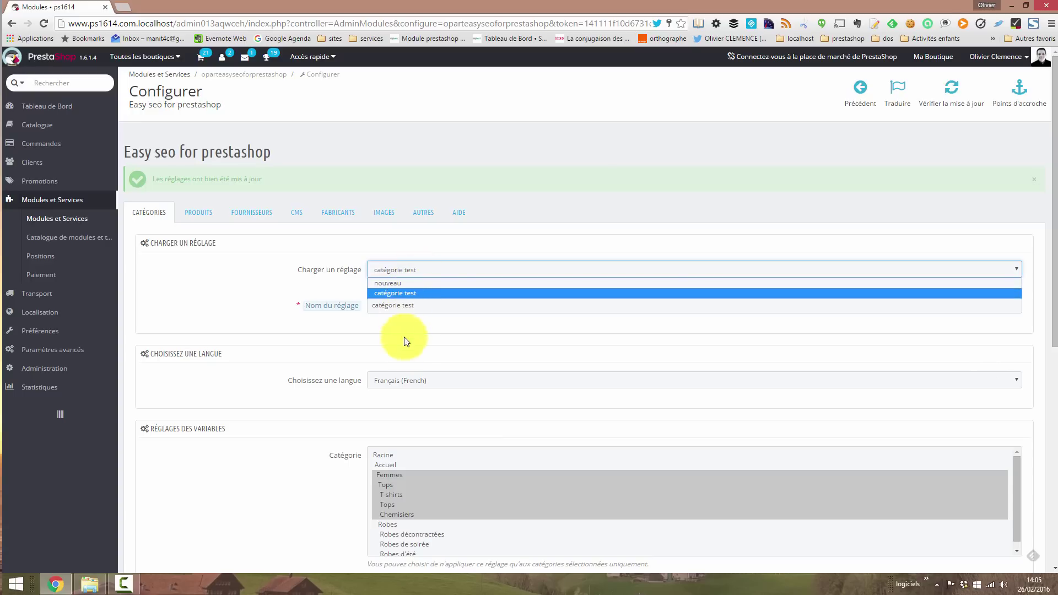
click(409, 297)
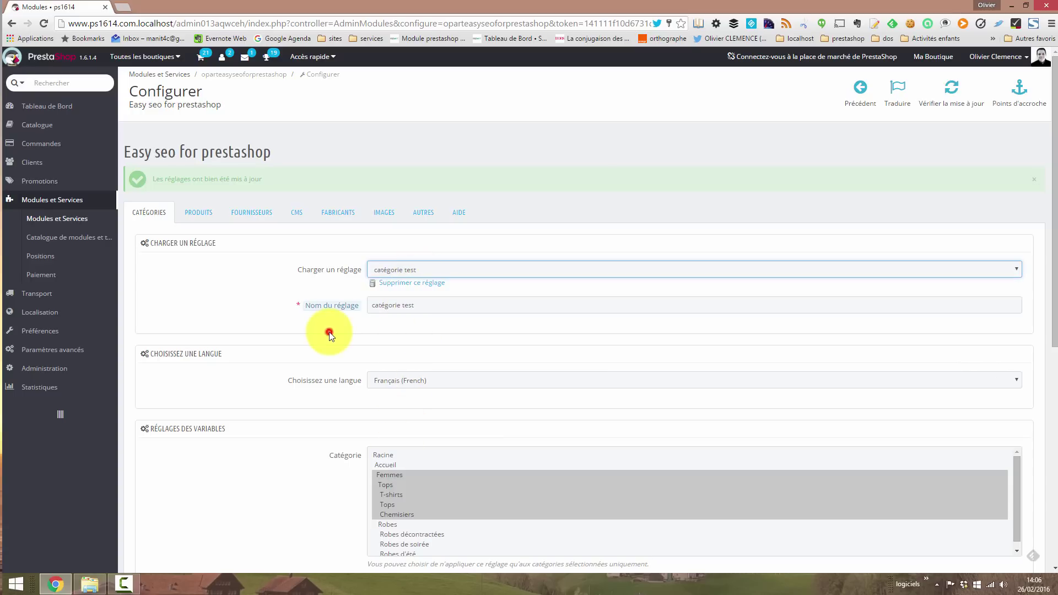
Apply the "catégorie test" setting to the selected categories, accepting that existing metas are overwritten
drag(1053, 255, 1052, 437)
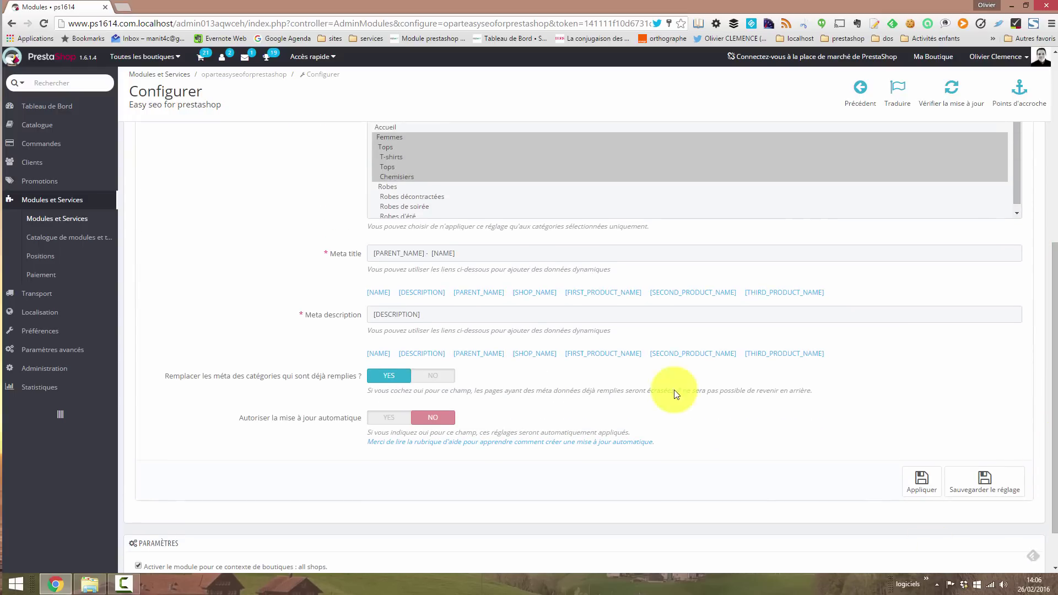
click(924, 495)
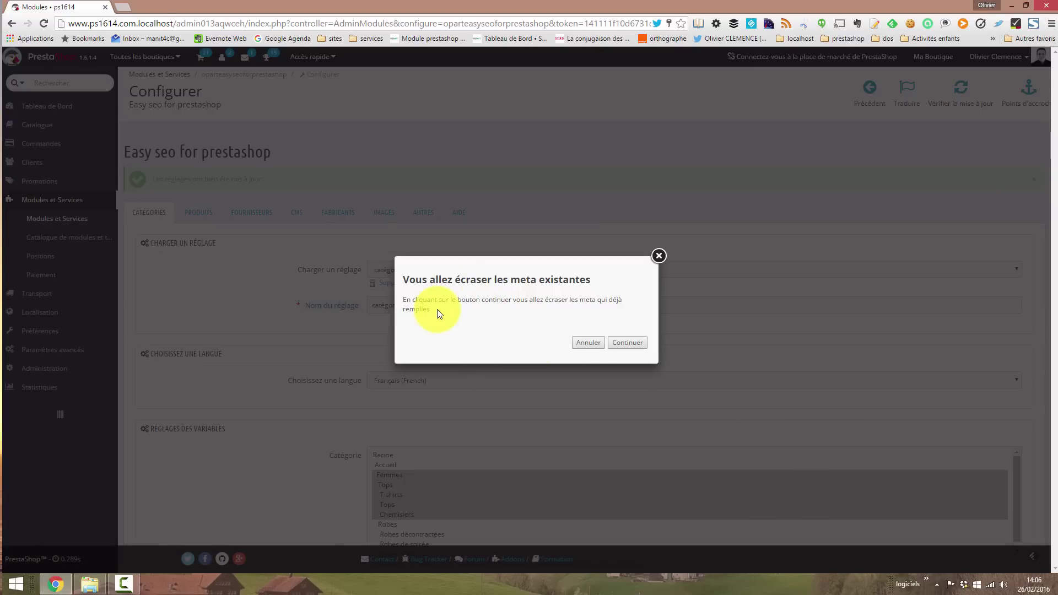
click(616, 343)
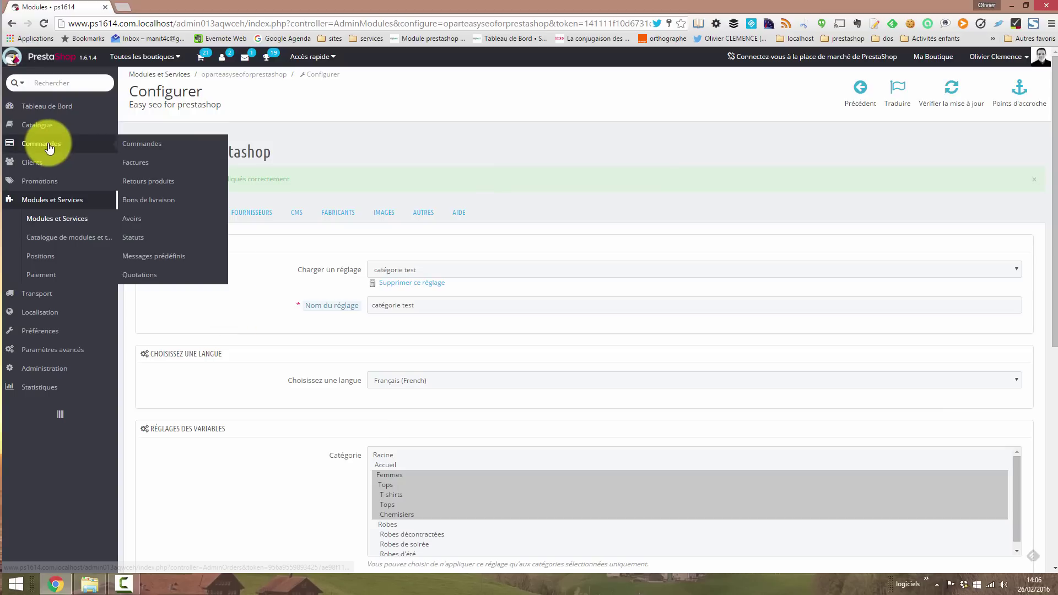
Open the catalogue's category list in a new browser tab and check which categories the module setting covers
right_click(158, 154)
click(215, 159)
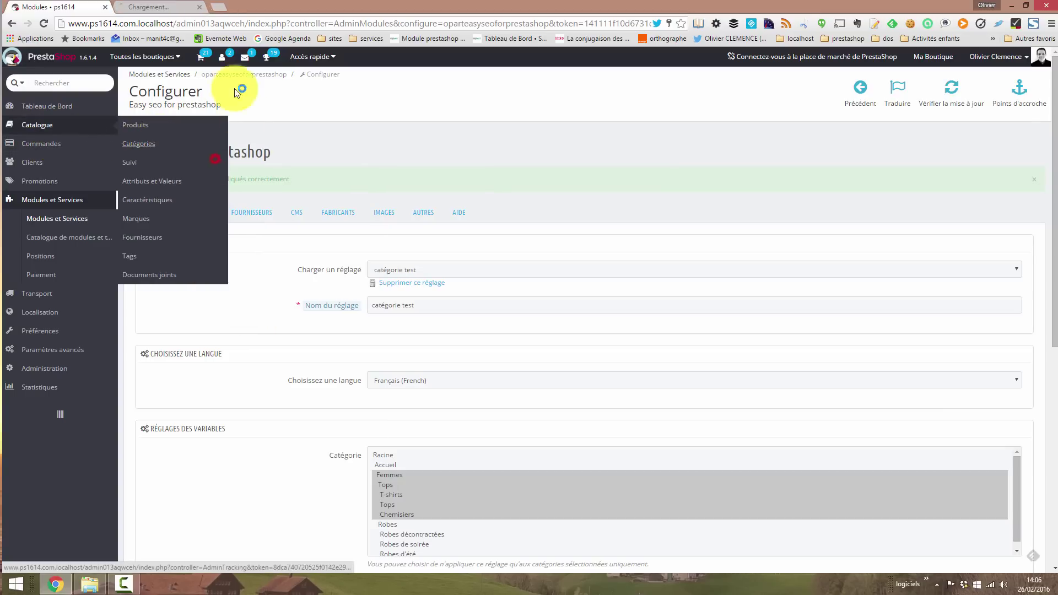
click(144, 7)
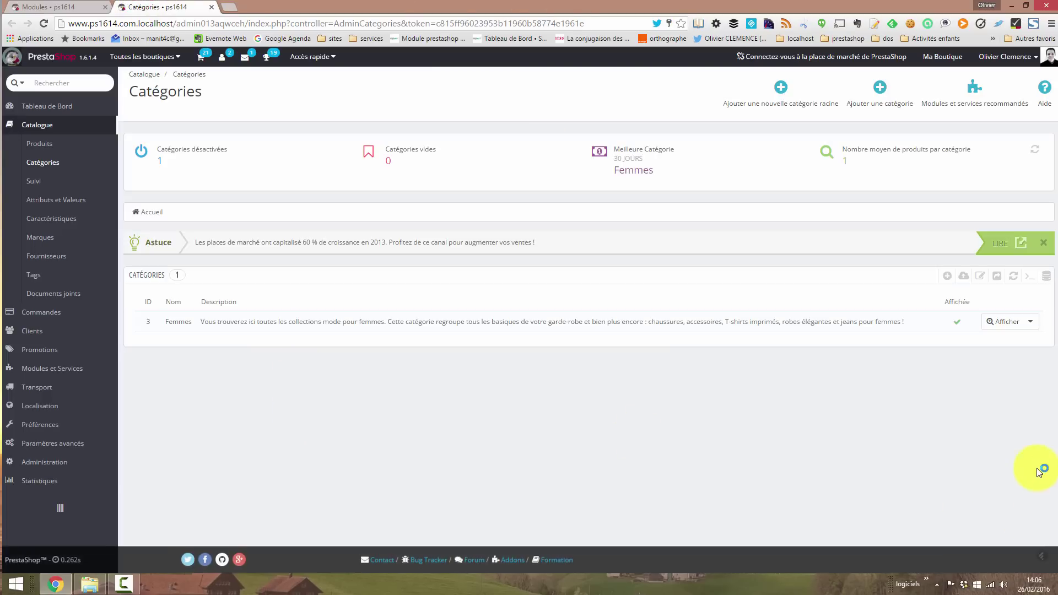
click(86, 7)
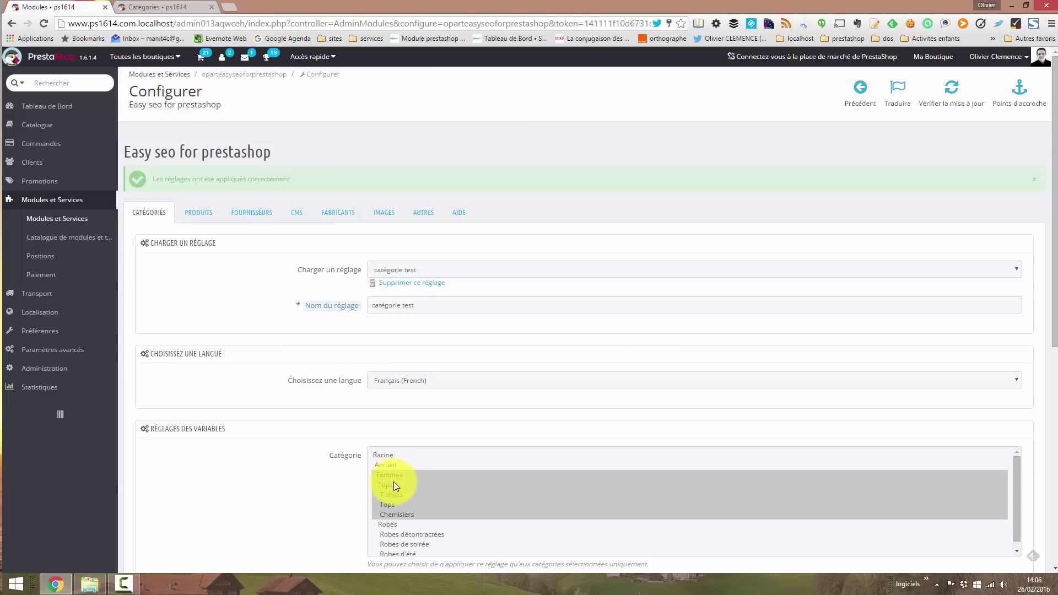
click(157, 7)
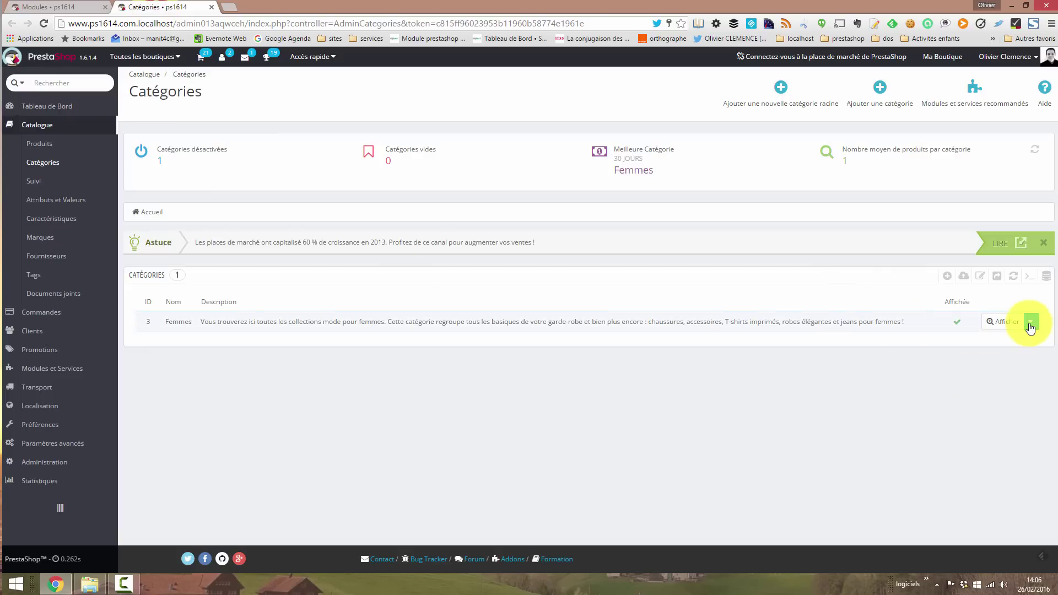
Open the Tops subcategory of Femmes for editing and check its Balise titre and Meta description
click(1030, 326)
click(892, 323)
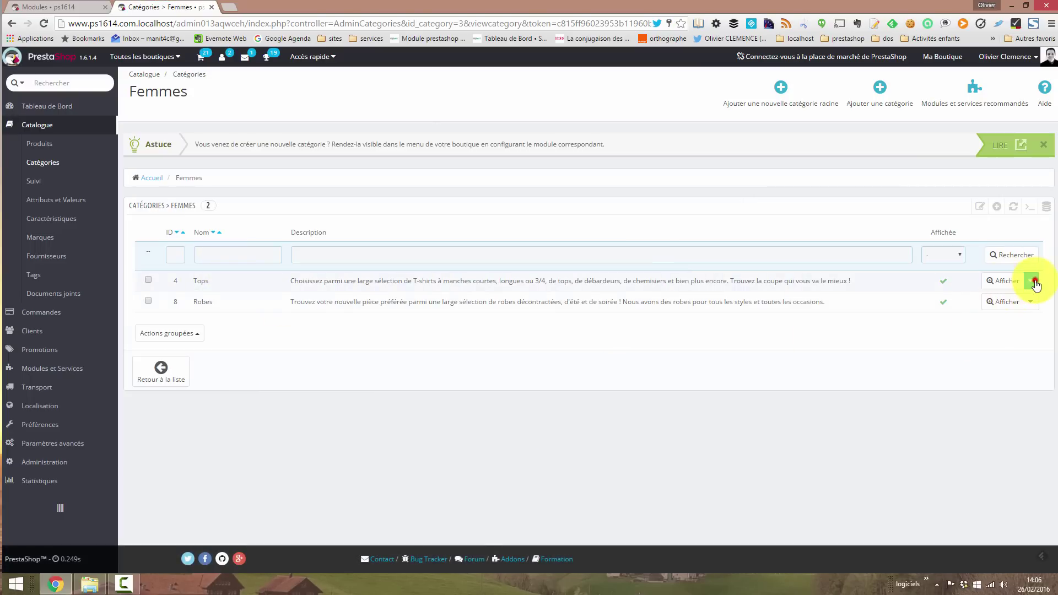
click(1030, 281)
click(981, 302)
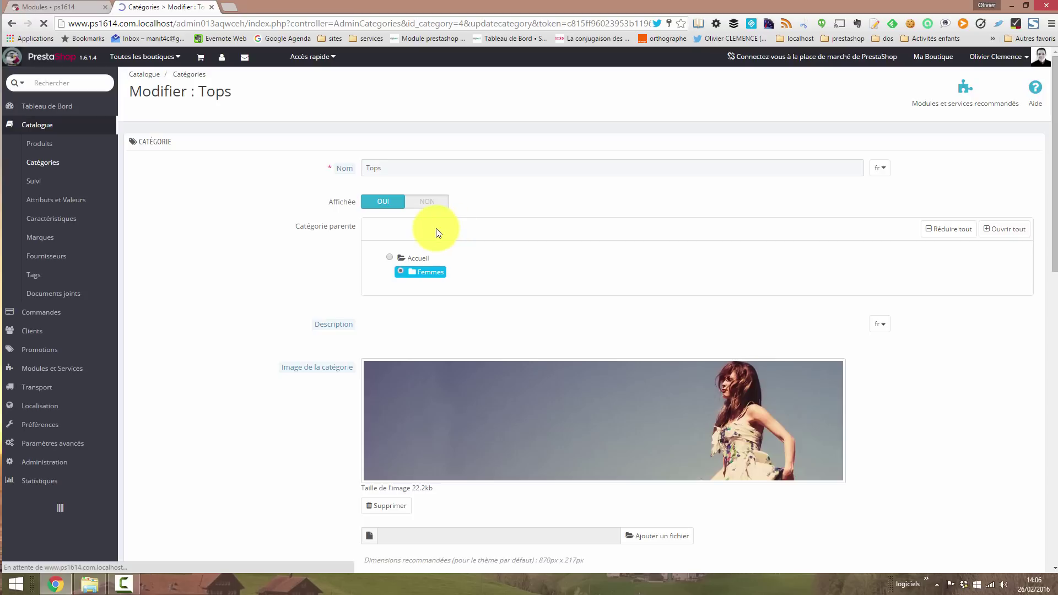
drag(1052, 201, 1052, 422)
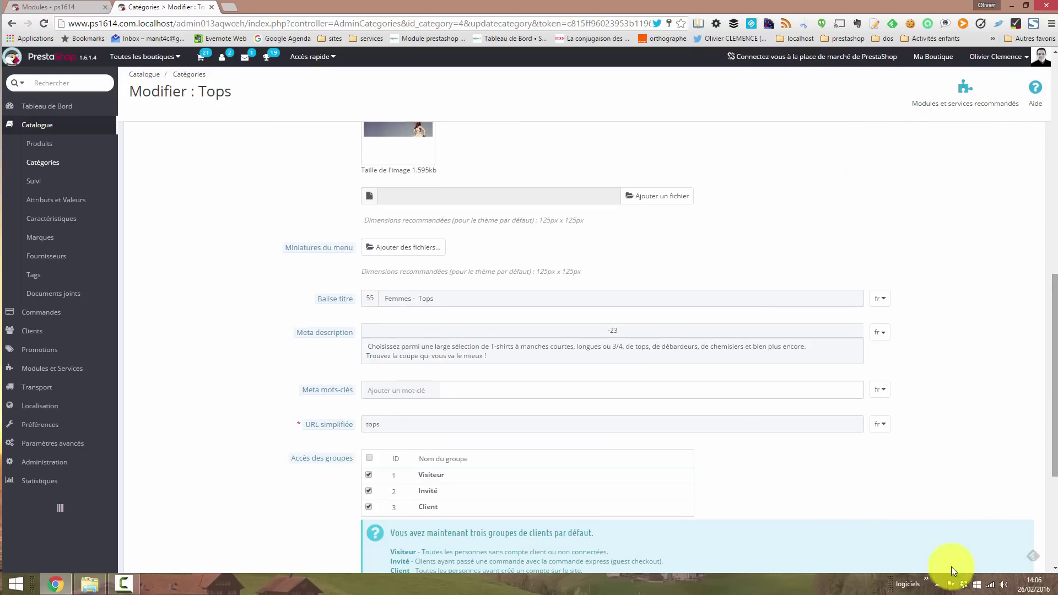
mouse_move(329, 297)
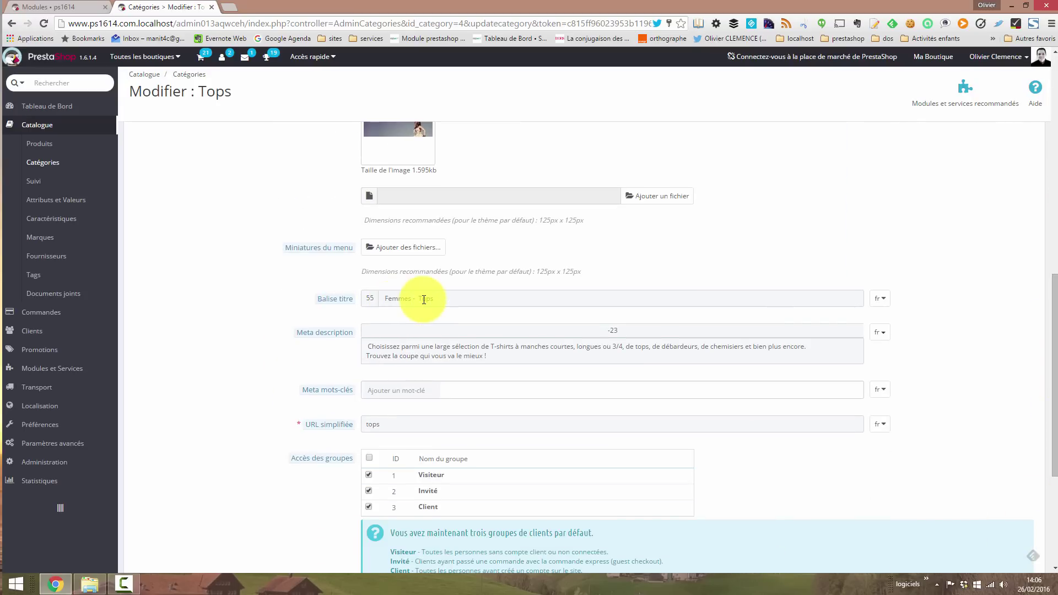
Compare the module's Meta title and Meta description patterns with the generated meta fields of the Tops category
click(65, 8)
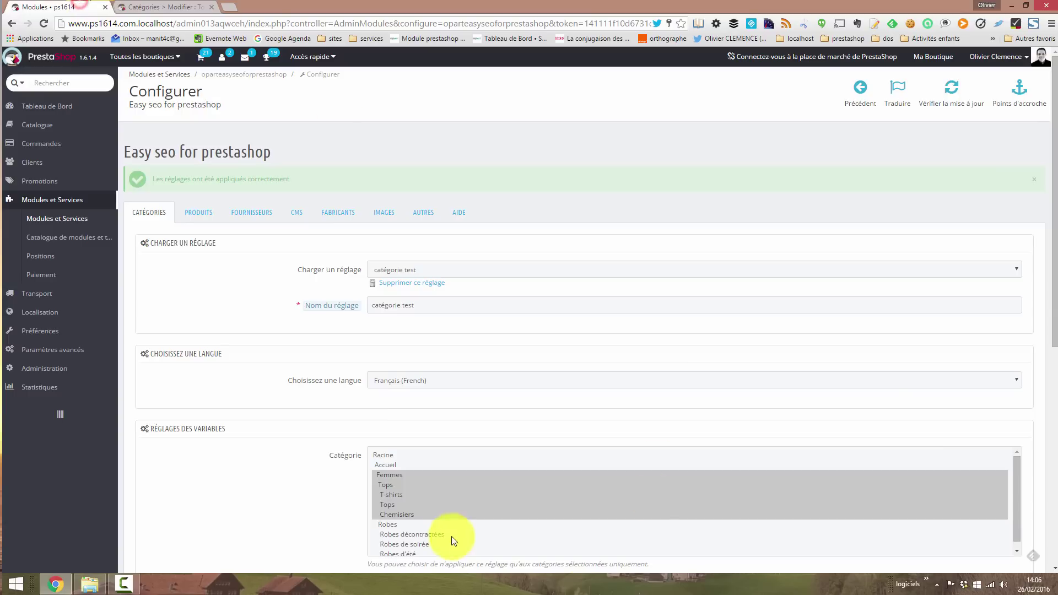
drag(1052, 419, 1050, 441)
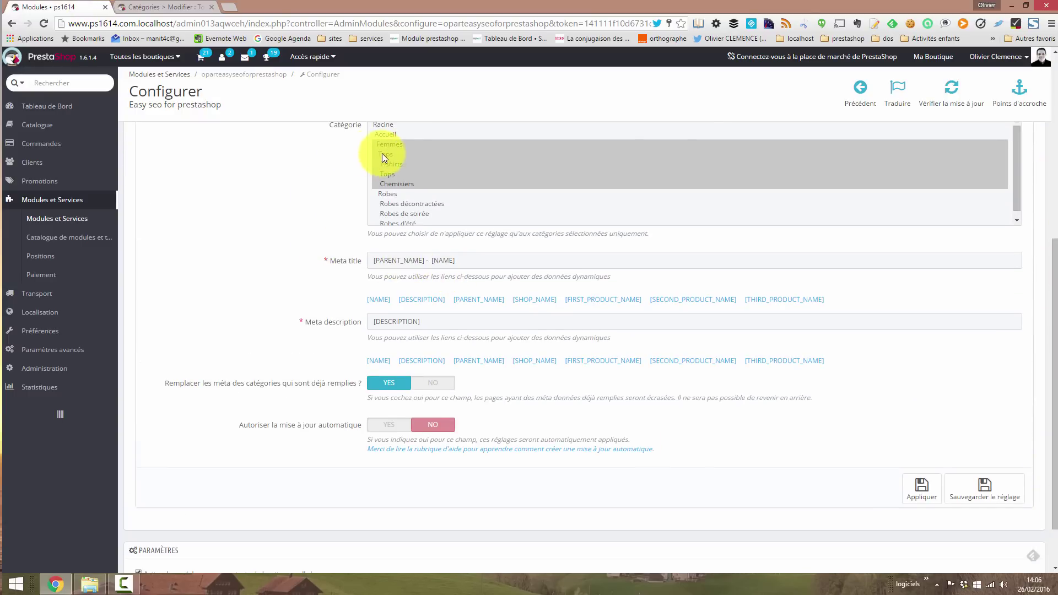
click(166, 6)
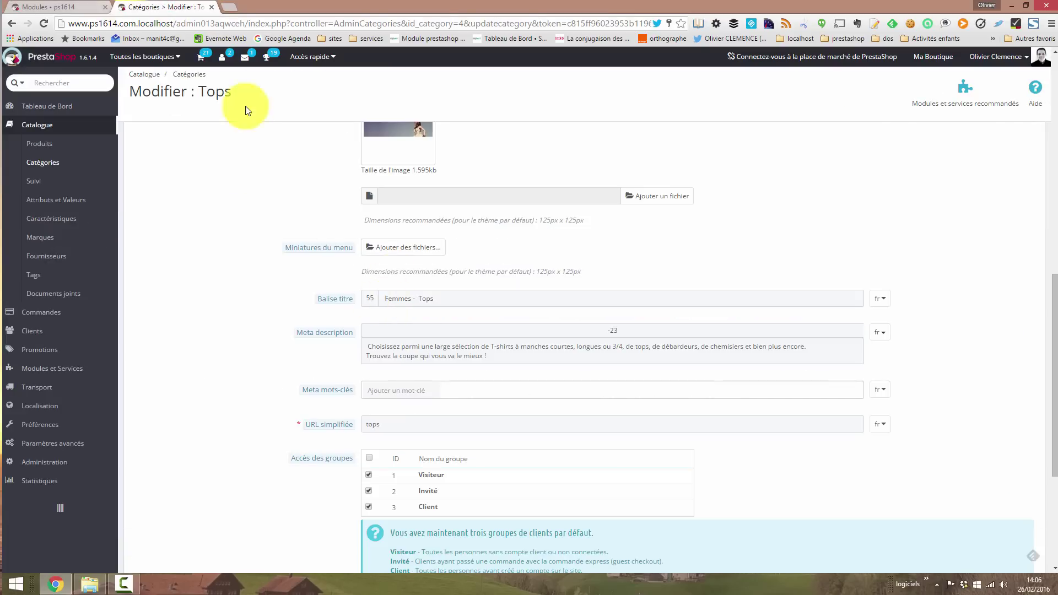
drag(1050, 352, 1050, 276)
scroll(1044, 284, down, 2)
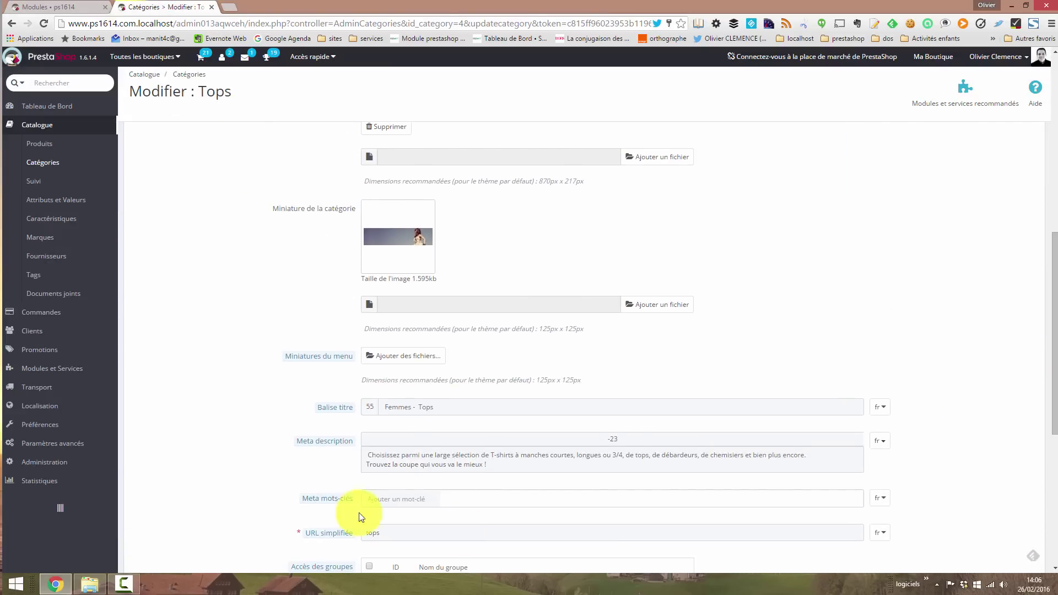
Examine the Balise titre and the full Meta description text of the Tops category
double_click(425, 405)
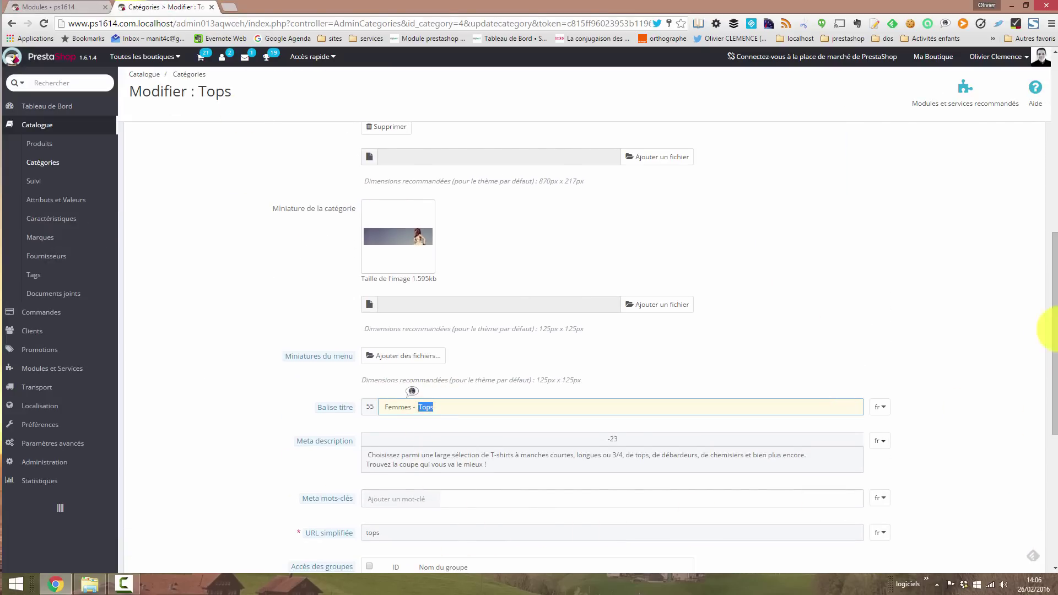
scroll(535, 331, down, 2)
click(504, 327)
drag(497, 371, 362, 357)
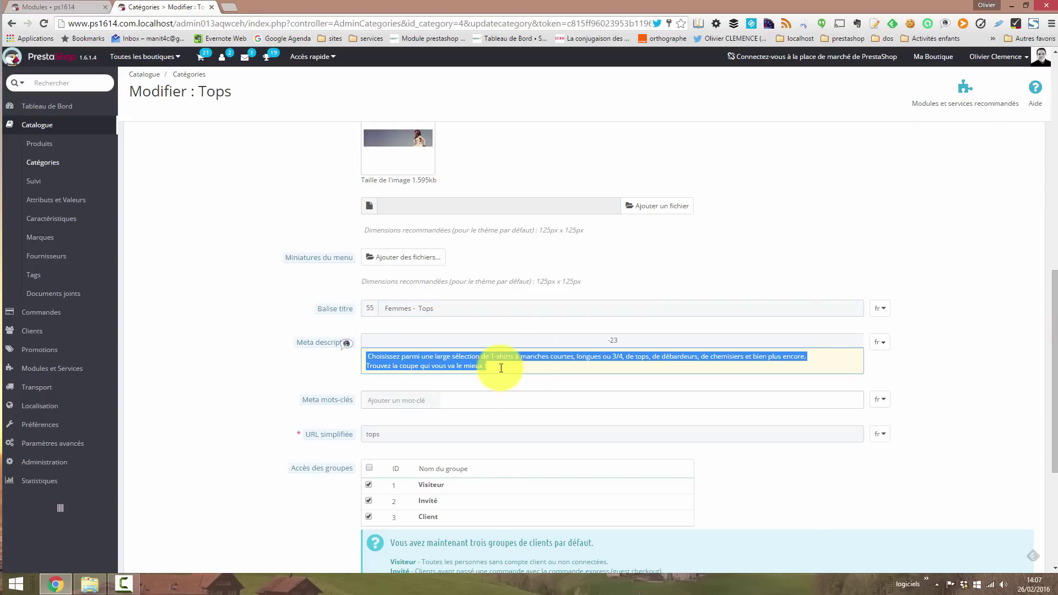
Check the category selection in the module setting and open the T-shirts subcategory under Femmes > Tops for editing
click(60, 163)
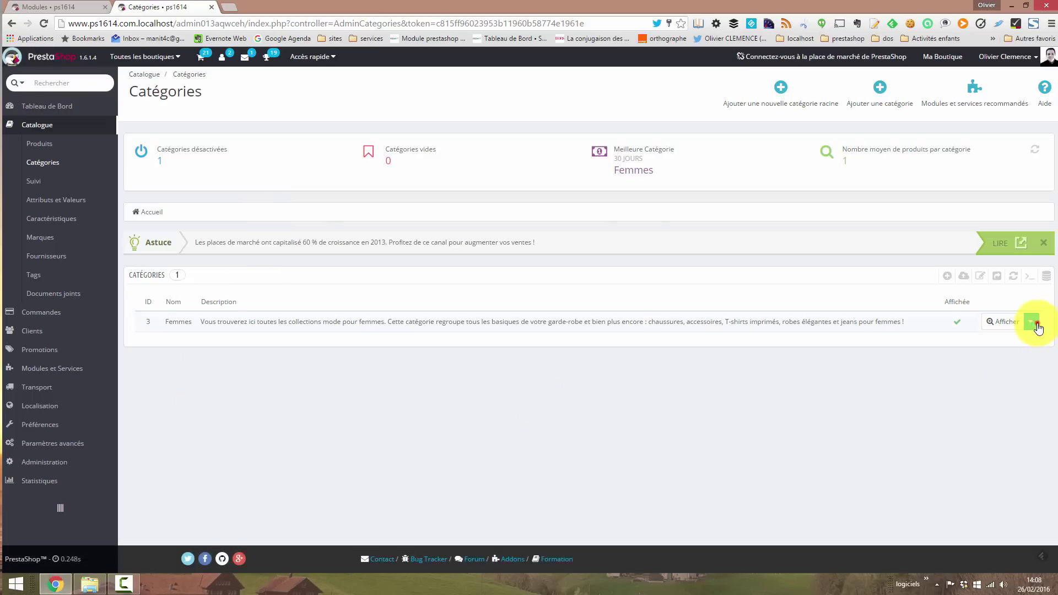
click(1039, 329)
click(799, 321)
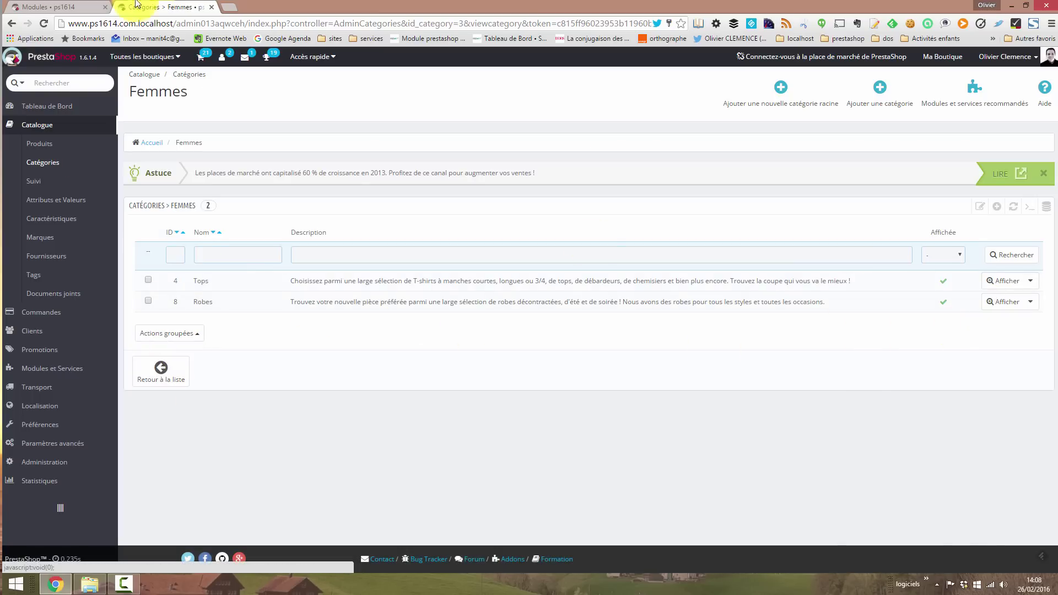
click(61, 7)
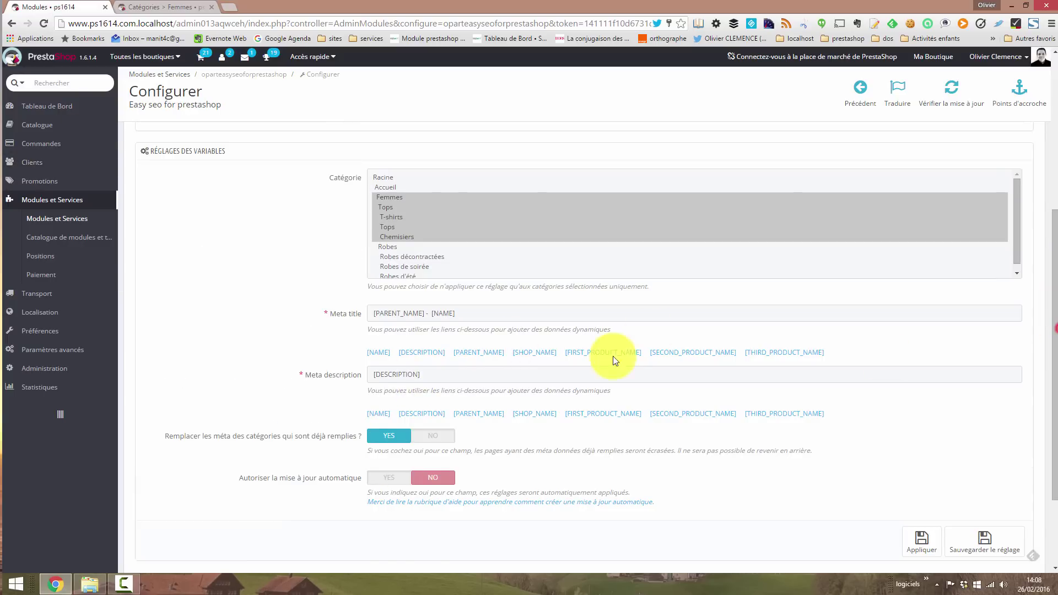
click(160, 7)
click(1031, 281)
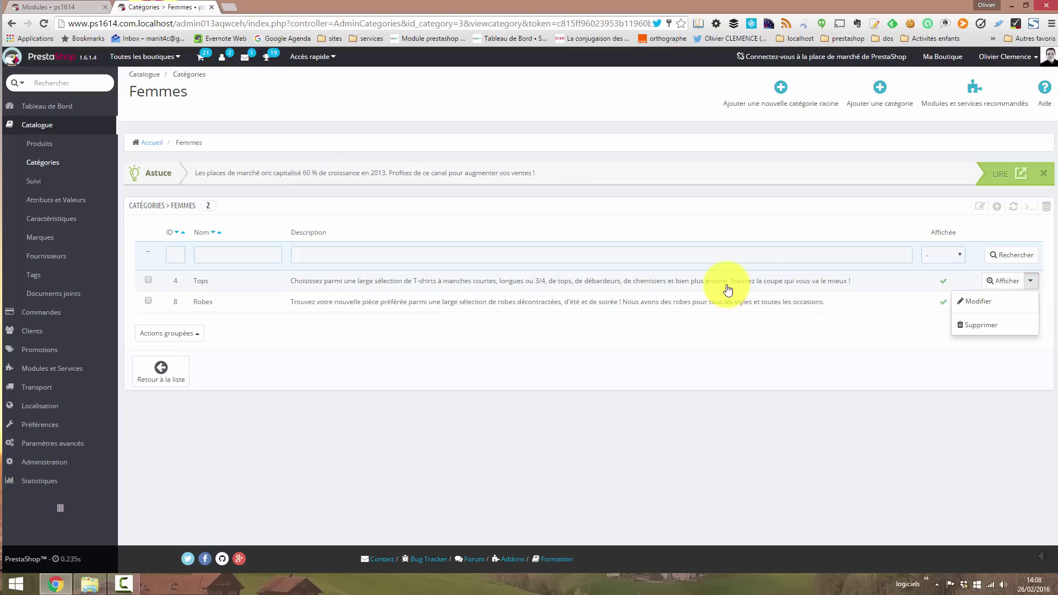
click(728, 286)
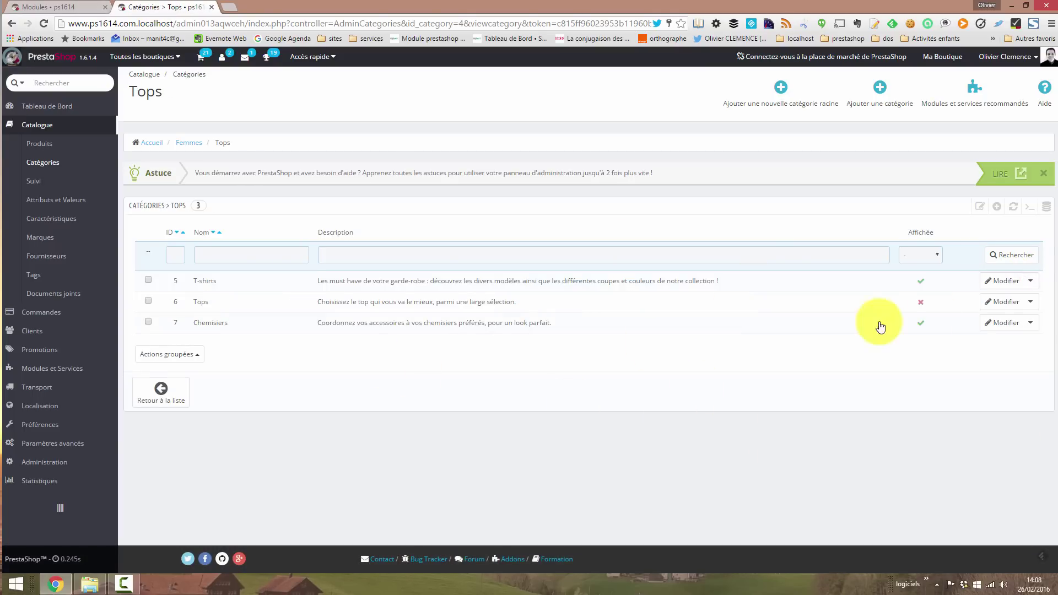
click(1032, 282)
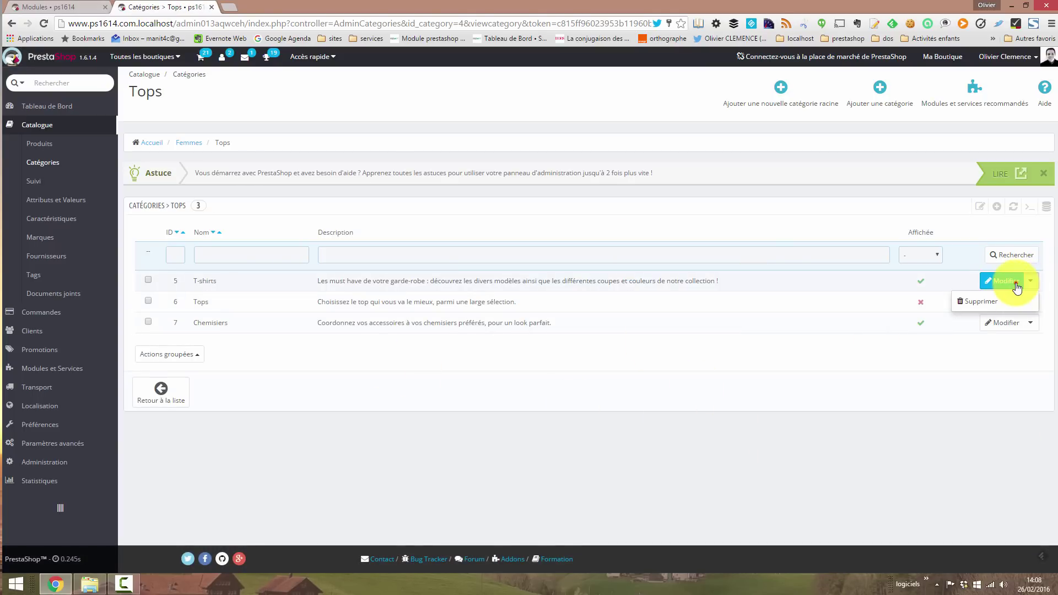
click(1016, 283)
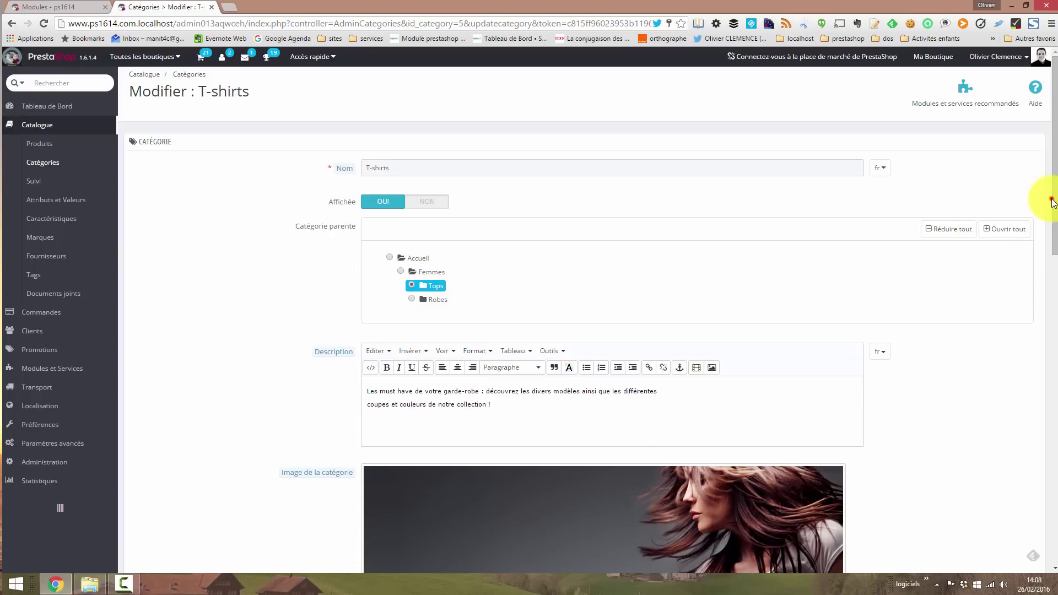
Examine the Balise titre and Meta description of the T-shirts category
scroll(1050, 339, down, 10)
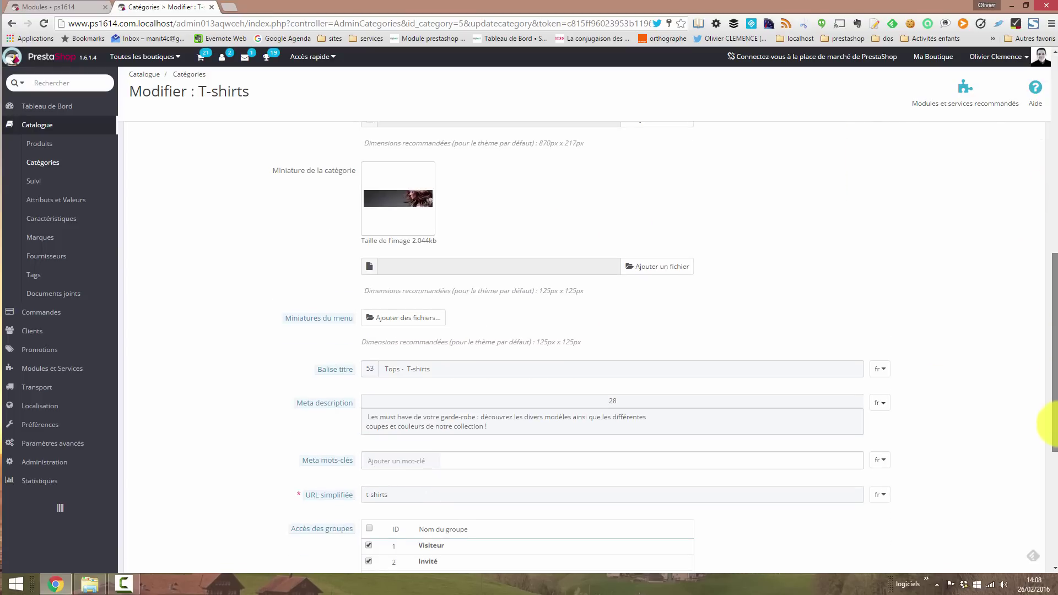
click(399, 281)
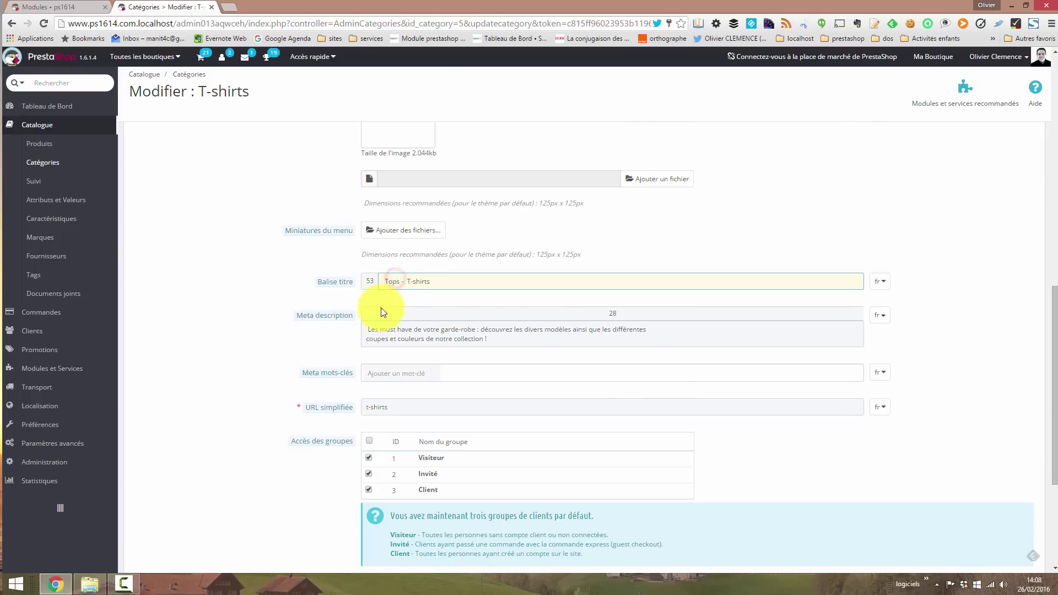
click(411, 282)
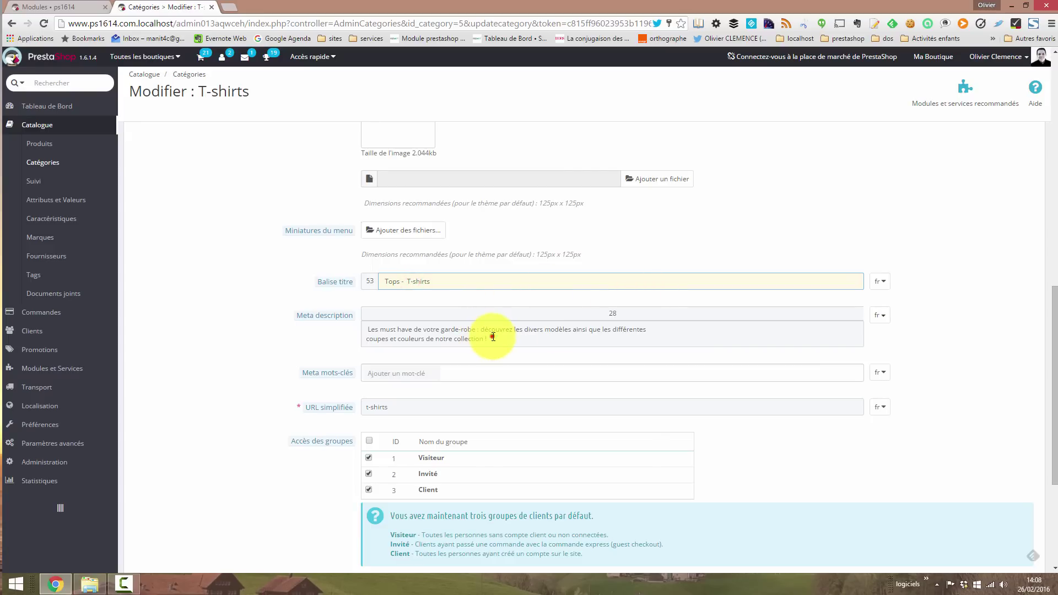
drag(494, 338, 359, 326)
scroll(1042, 435, down, 1)
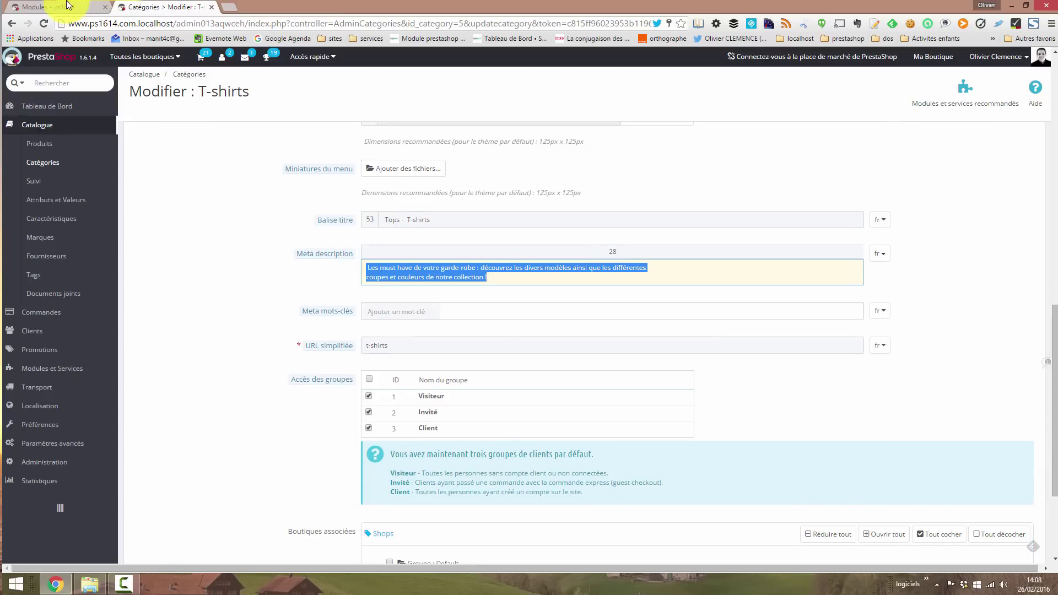
Start a new Easy seo for prestashop products setting named "test produits" with Français (French) as its language
click(41, 7)
scroll(1050, 358, up, 5)
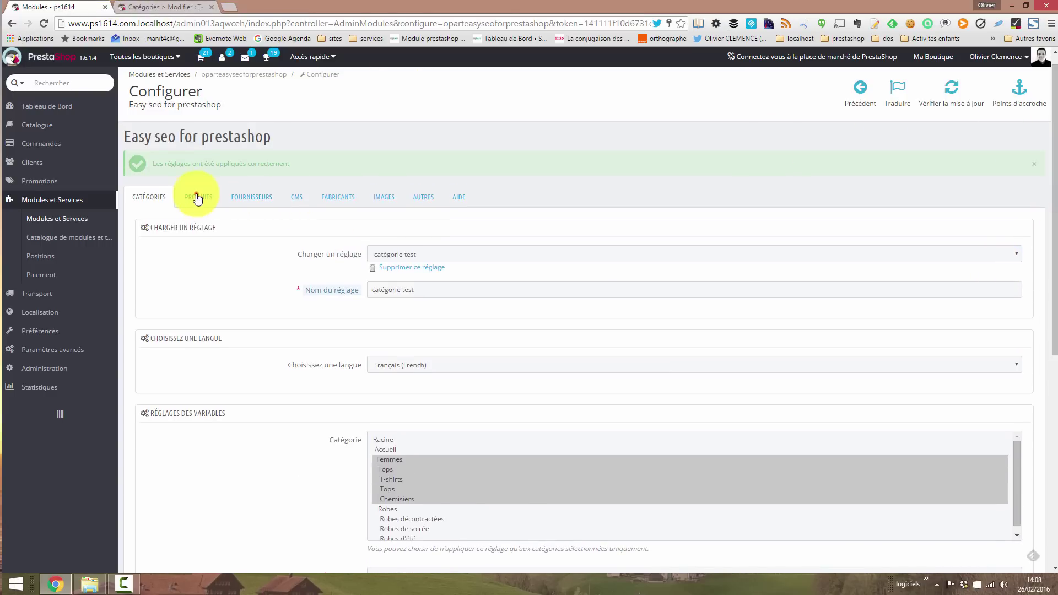
click(199, 196)
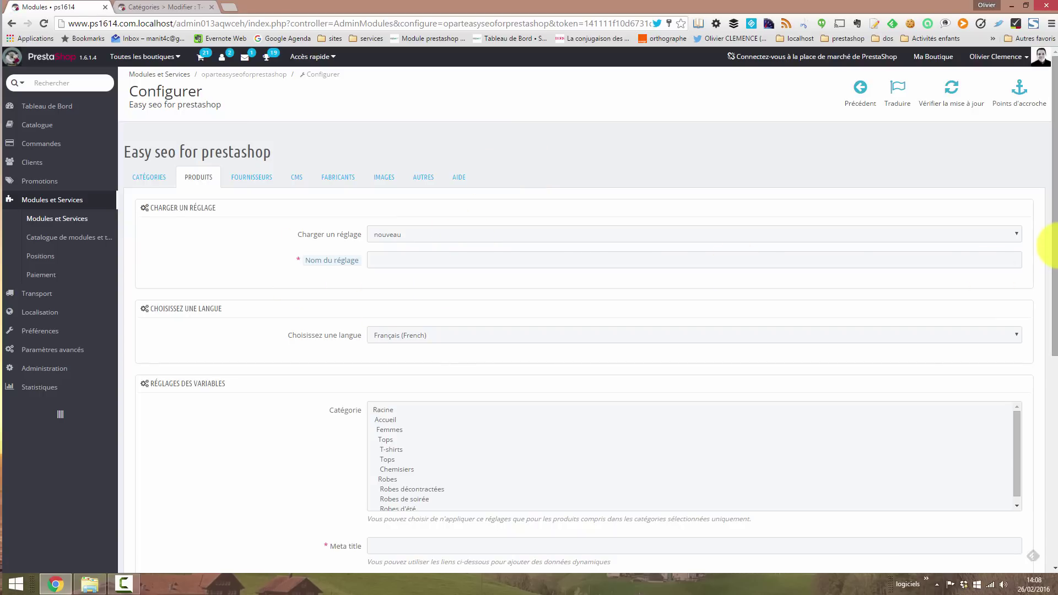
scroll(385, 220, down, 1)
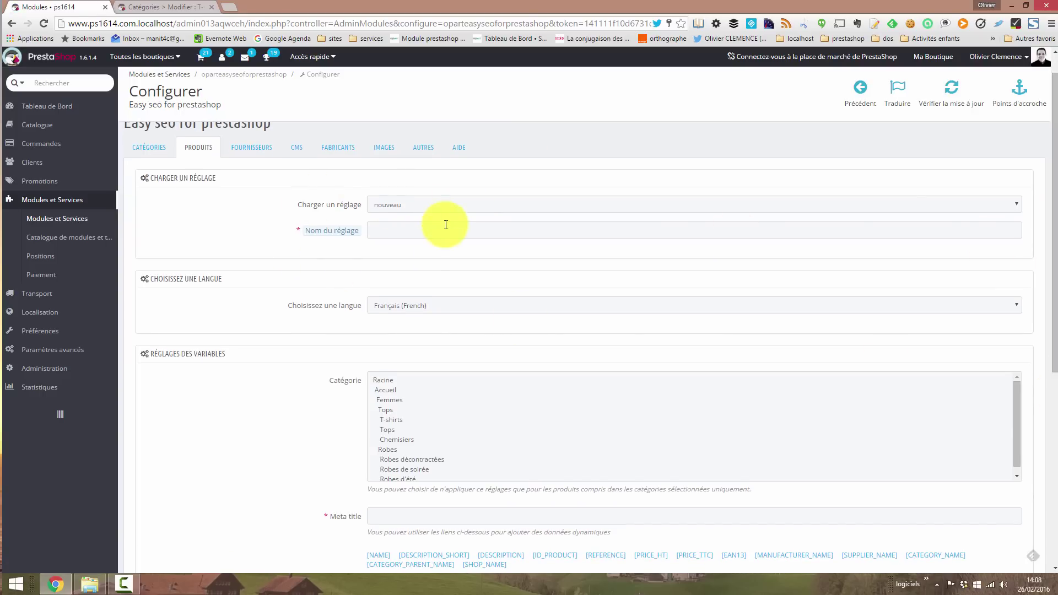
click(446, 225)
text(test produits)
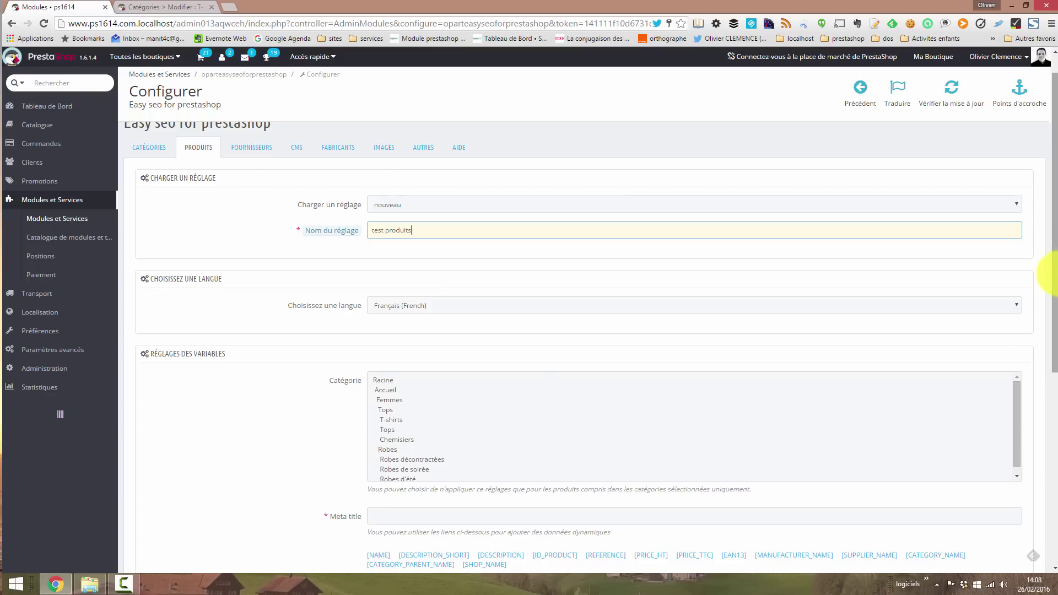
scroll(1046, 296, down, 2)
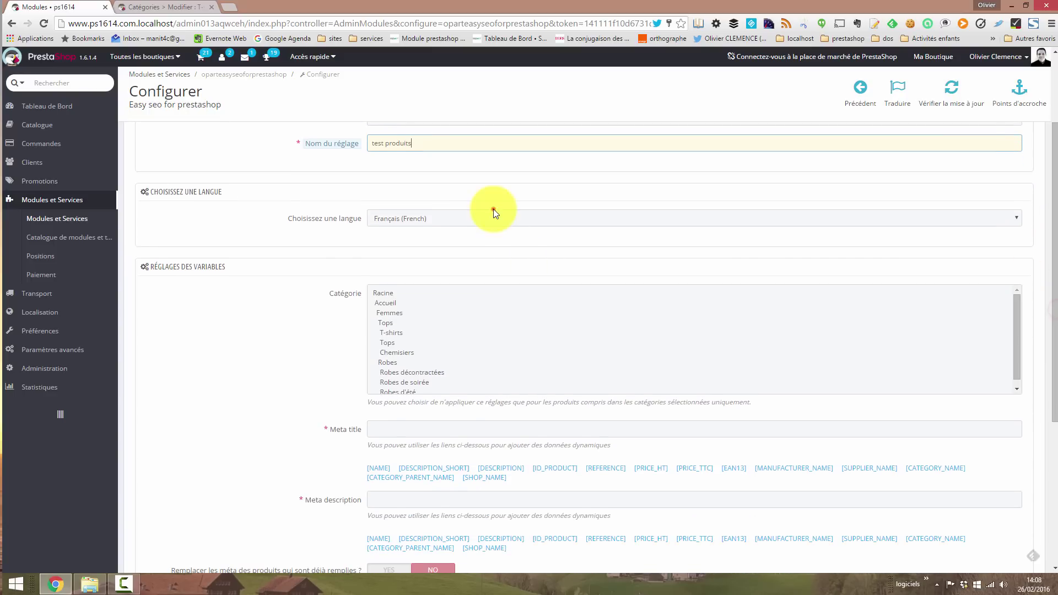
click(492, 212)
click(539, 180)
scroll(1053, 265, down, 2)
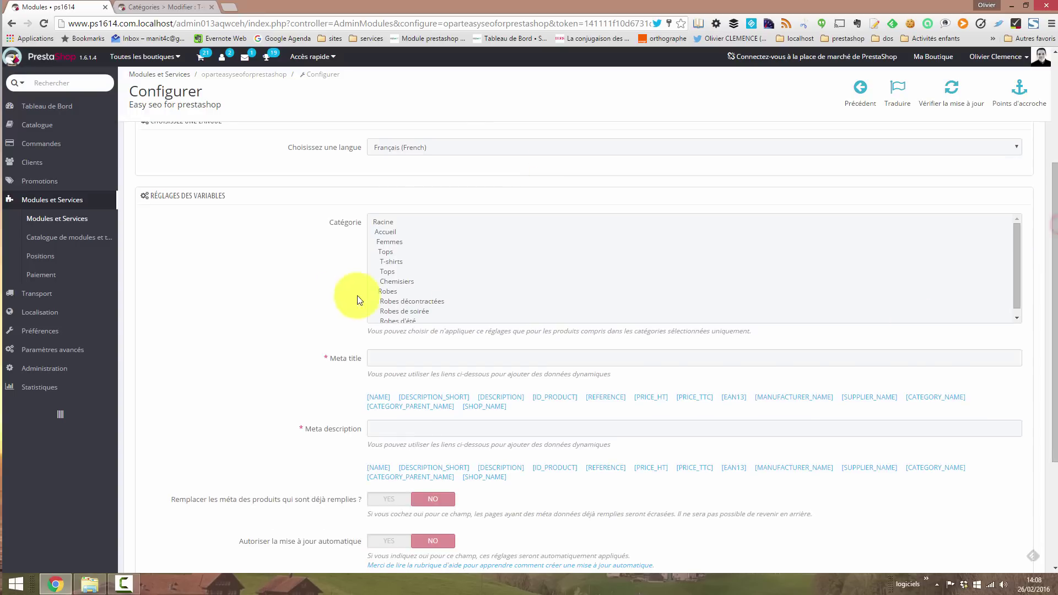
drag(1018, 270, 435, 270)
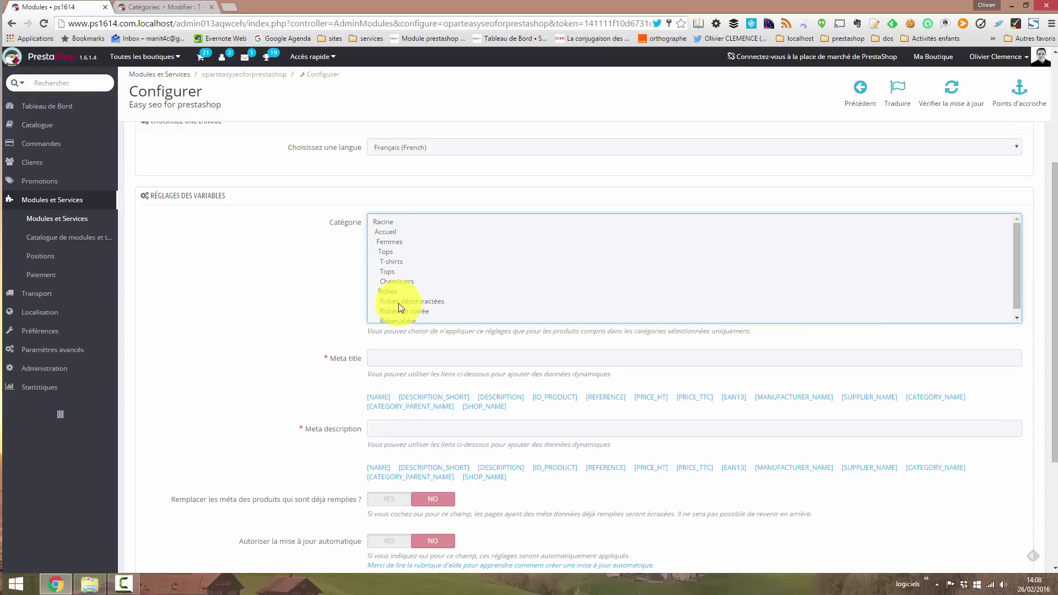
click(395, 231)
key(ctrl+a)
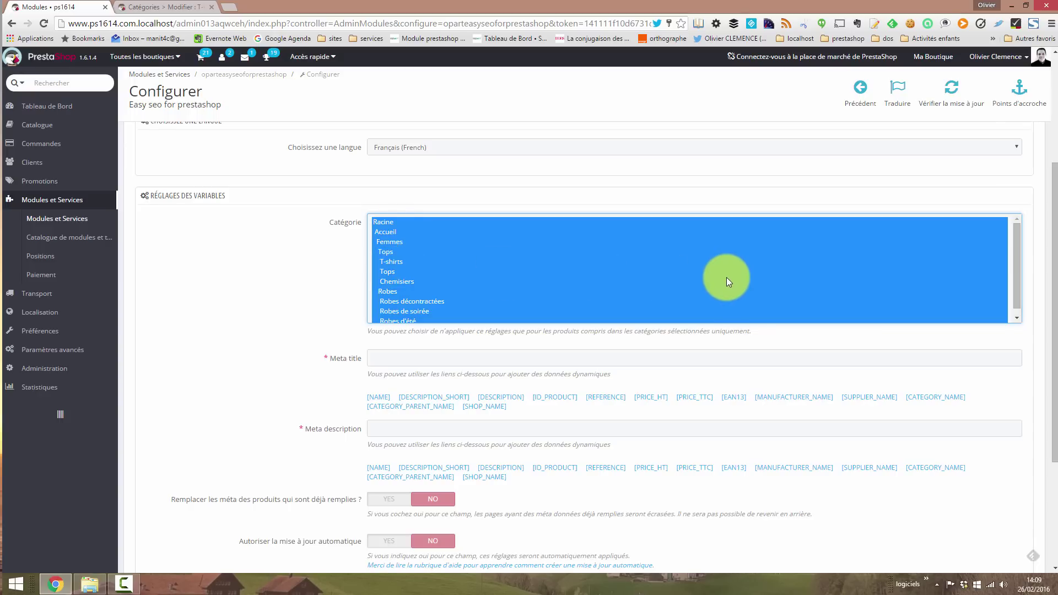
click(292, 327)
Restrict the product setting to the categories from Femmes through Chemisiers
click(494, 264)
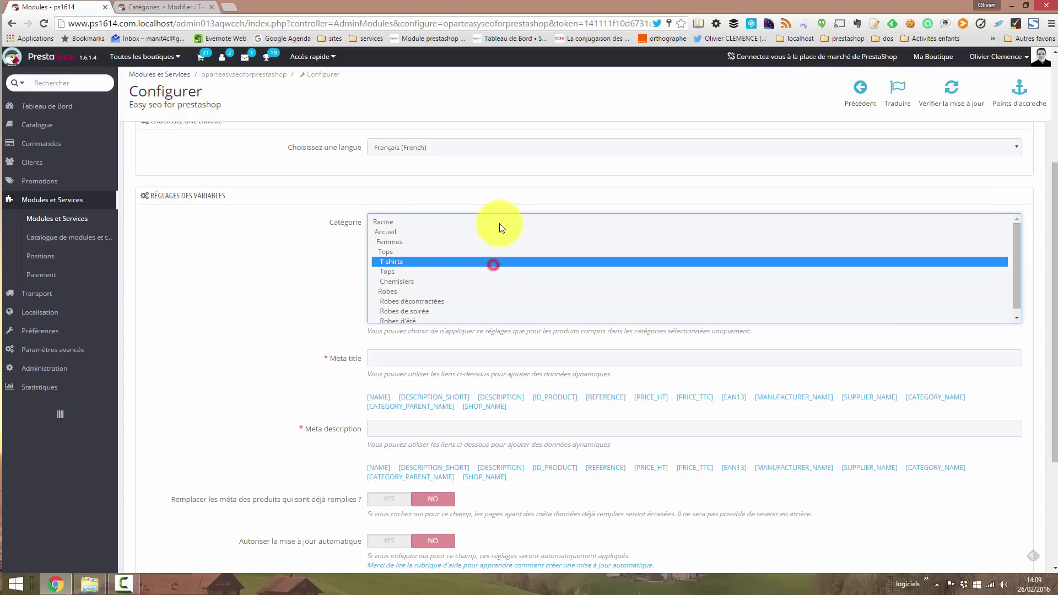
click(398, 243)
shift+click(401, 282)
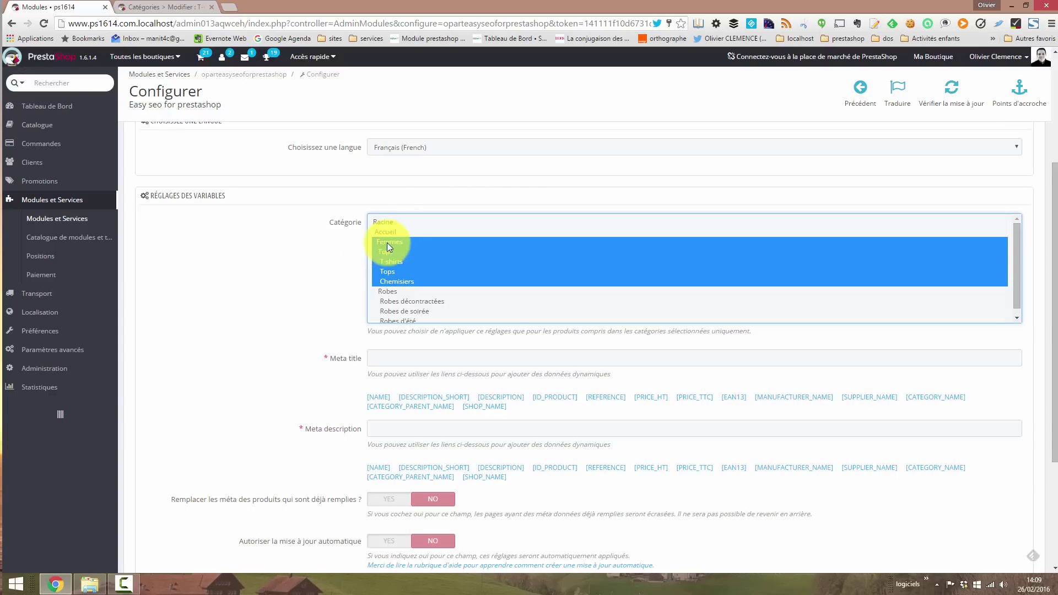
Set the products' Meta title pattern to "[NAME] à [PRICE_TTC]" and the Meta description pattern to "[DESCRIPTION_SHORT]"
drag(1054, 248, 1054, 308)
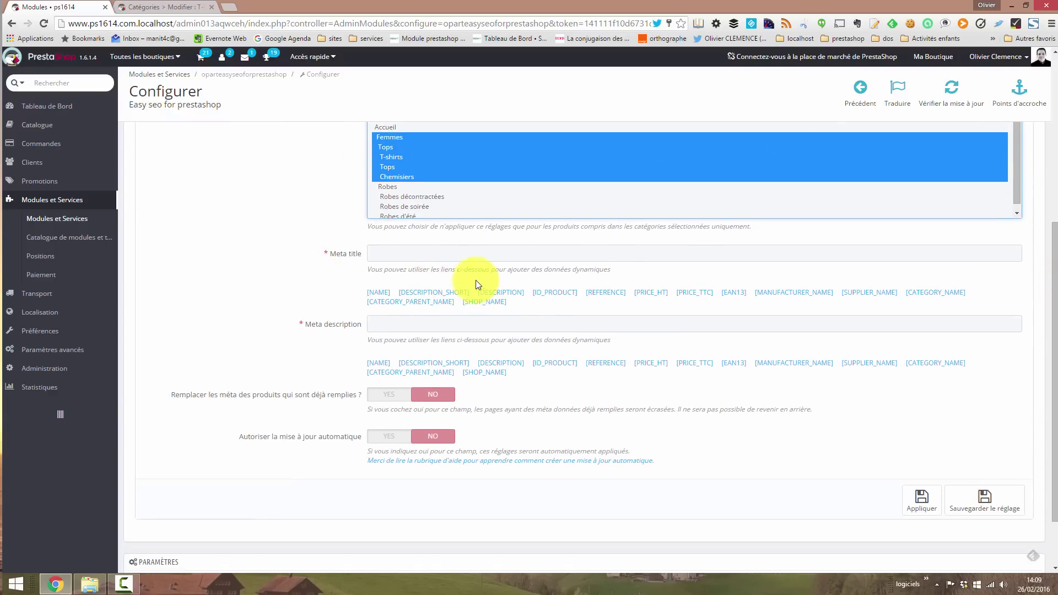
click(444, 251)
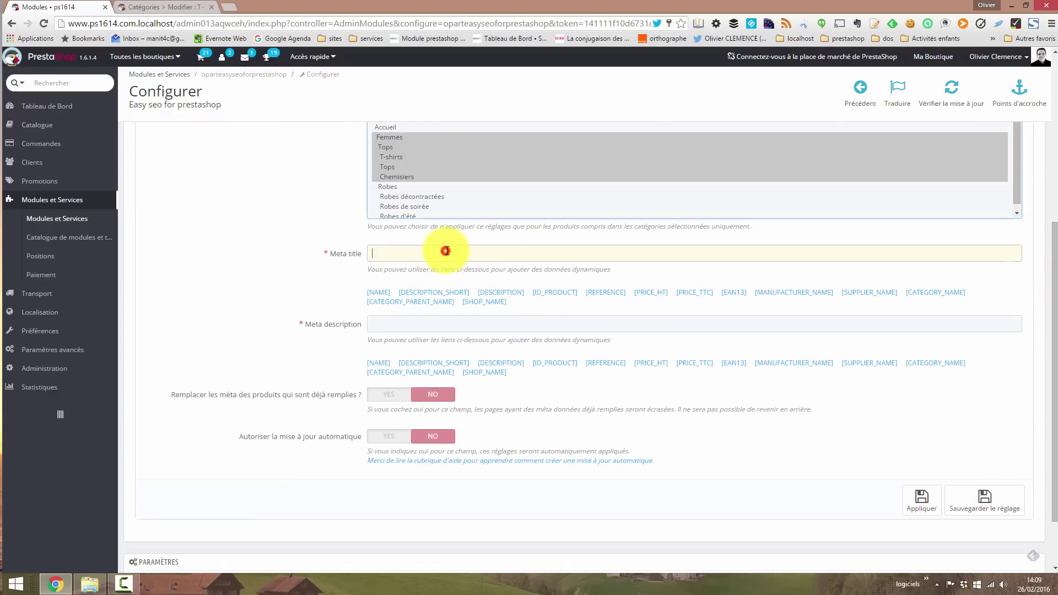
click(379, 279)
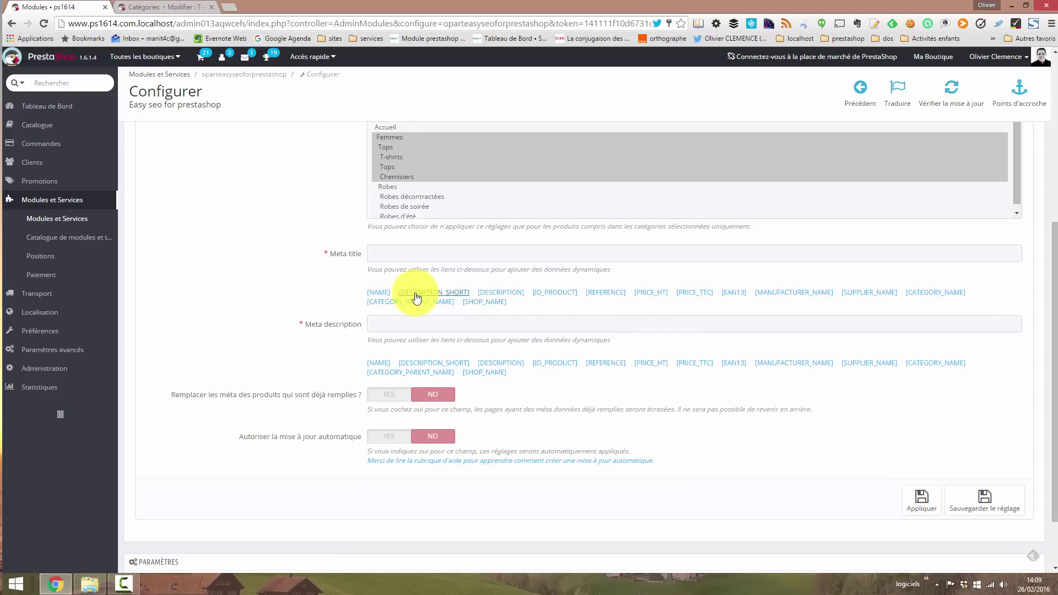
click(384, 293)
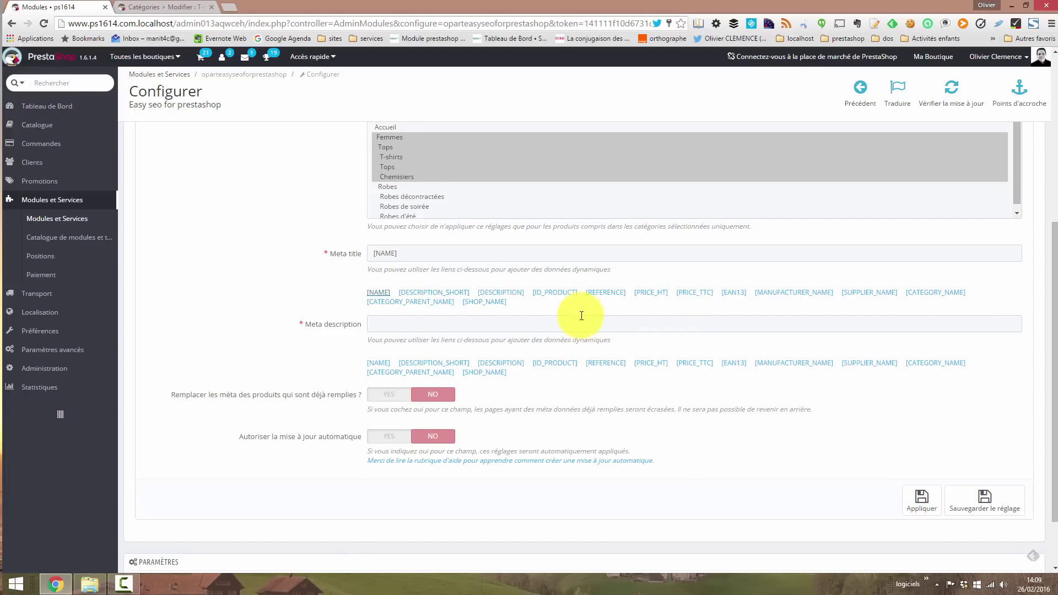
click(466, 256)
text(à)
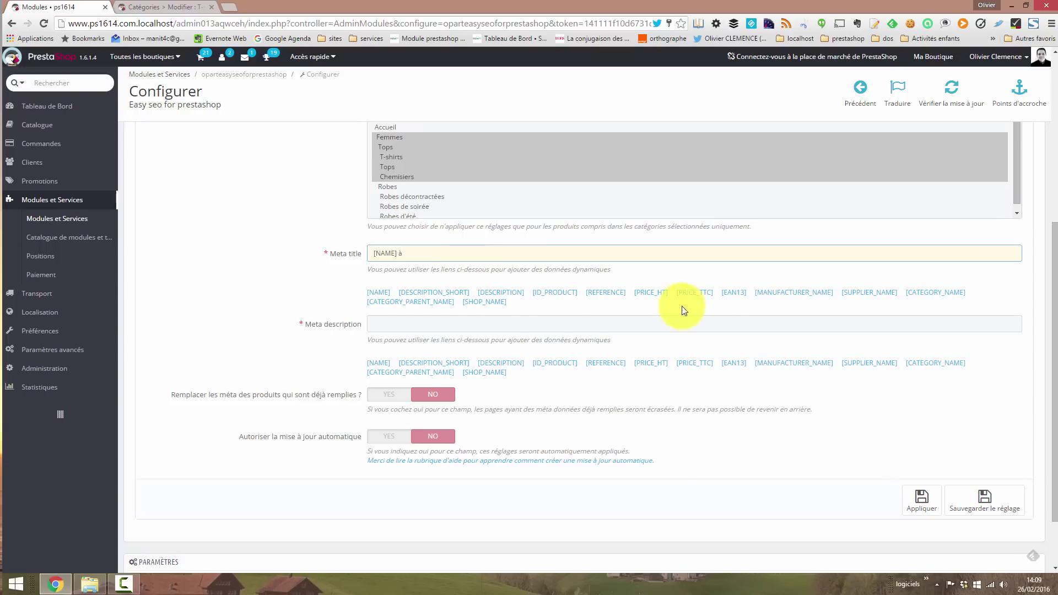
click(693, 293)
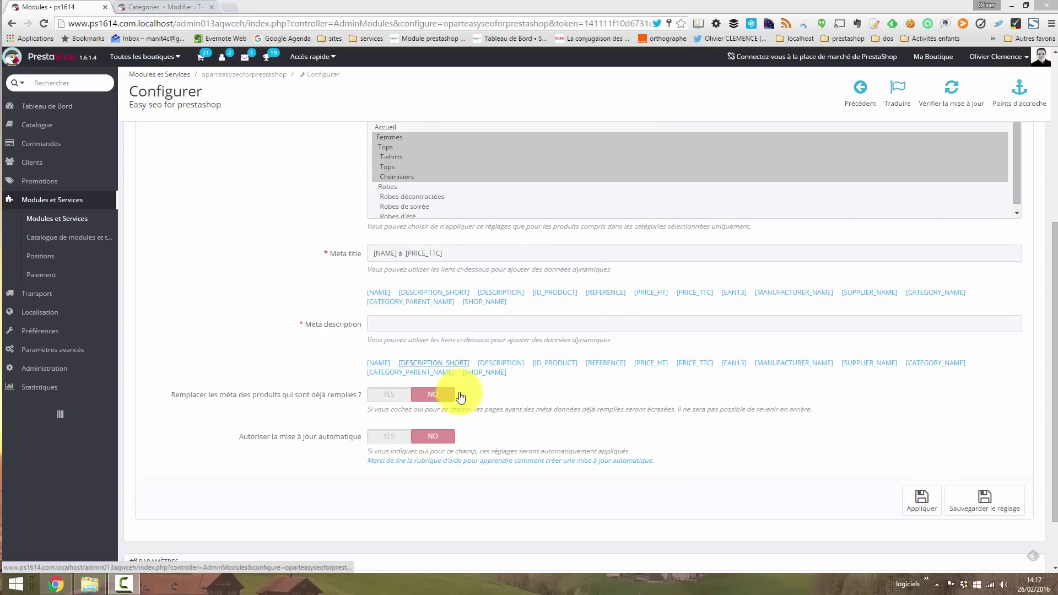
click(453, 363)
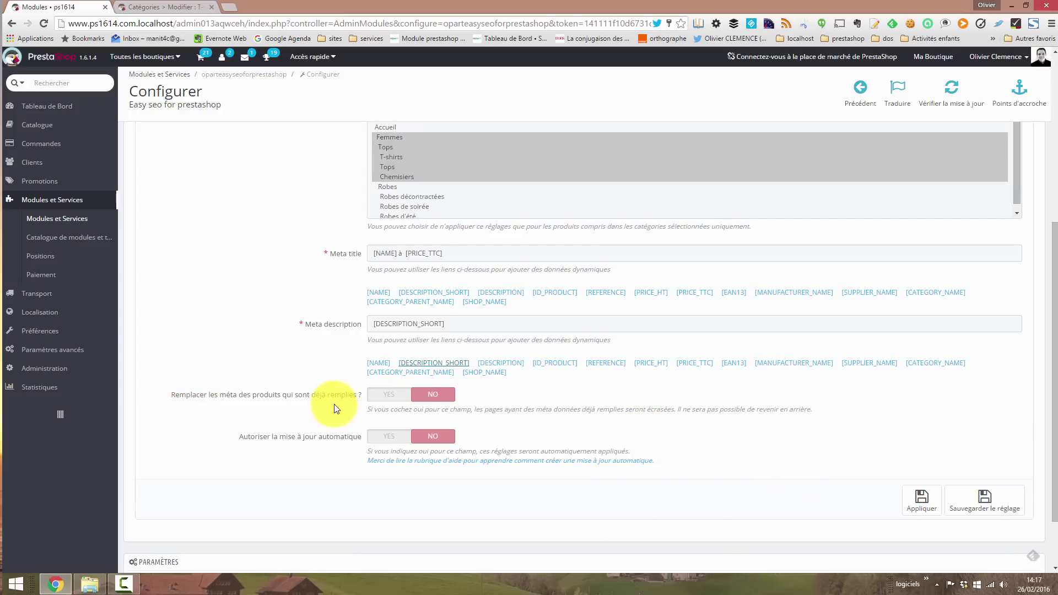
Allow replacing the metas of products that are already filled in and save the "test produits" setting
click(389, 394)
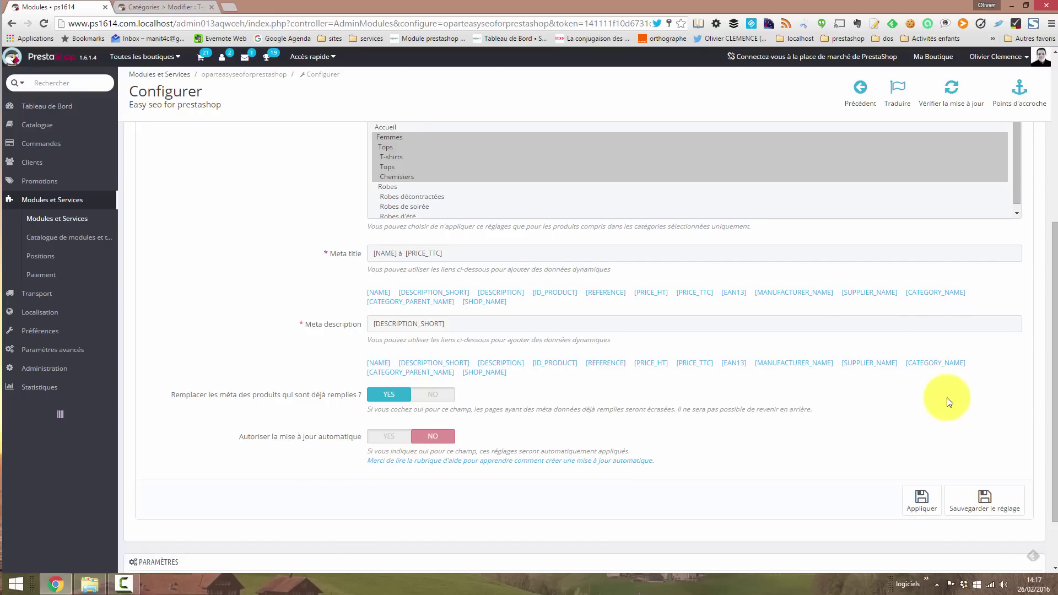
click(1013, 498)
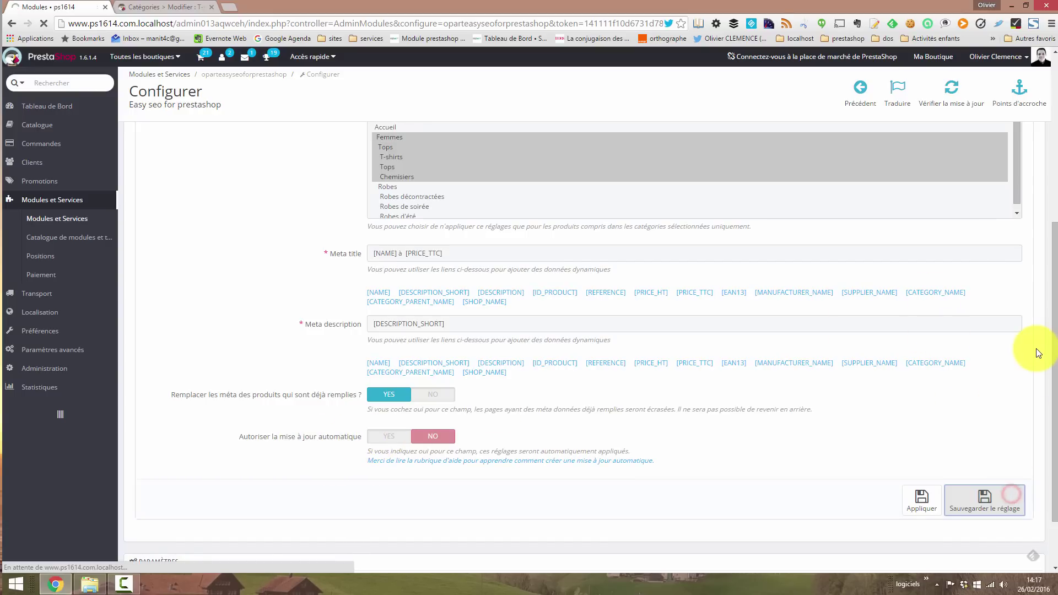
Apply the "test produits" setting to the products, accepting that existing metas are overwritten
scroll(1032, 461, down, 10)
scroll(1045, 342, up, 4)
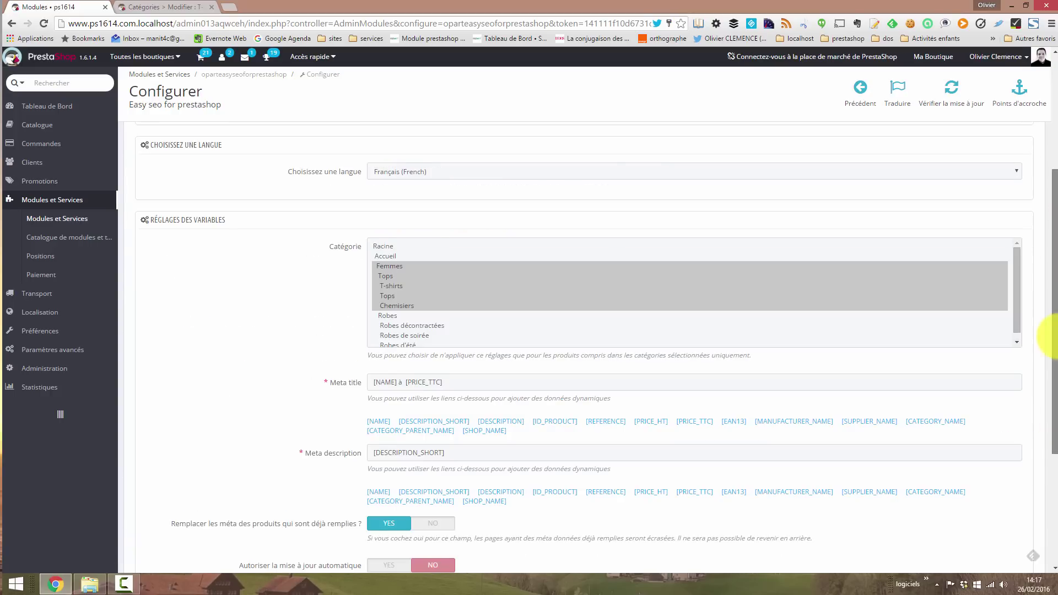
scroll(1041, 347, down, 2)
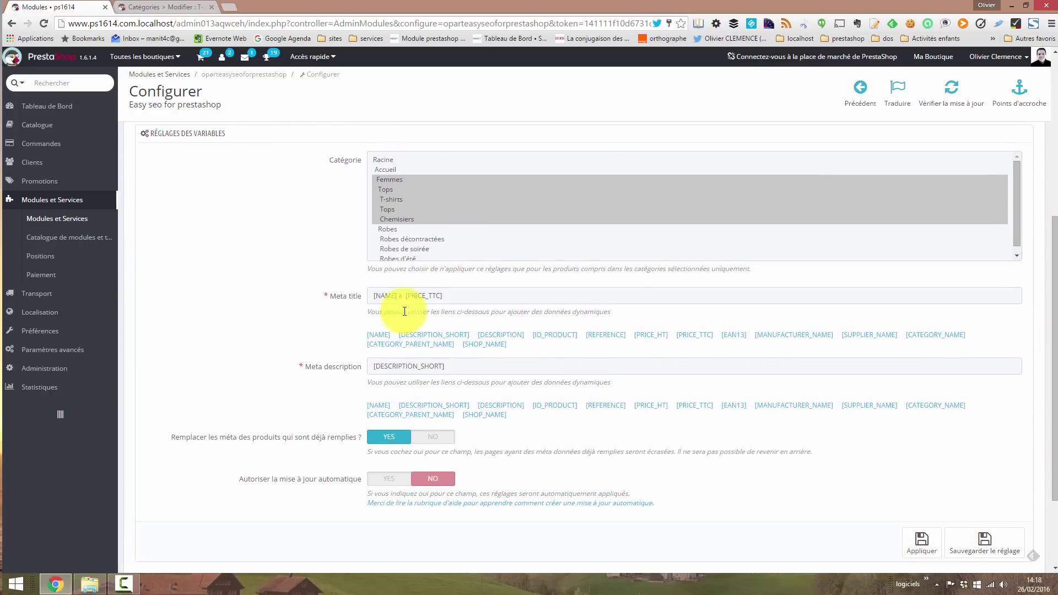
click(923, 553)
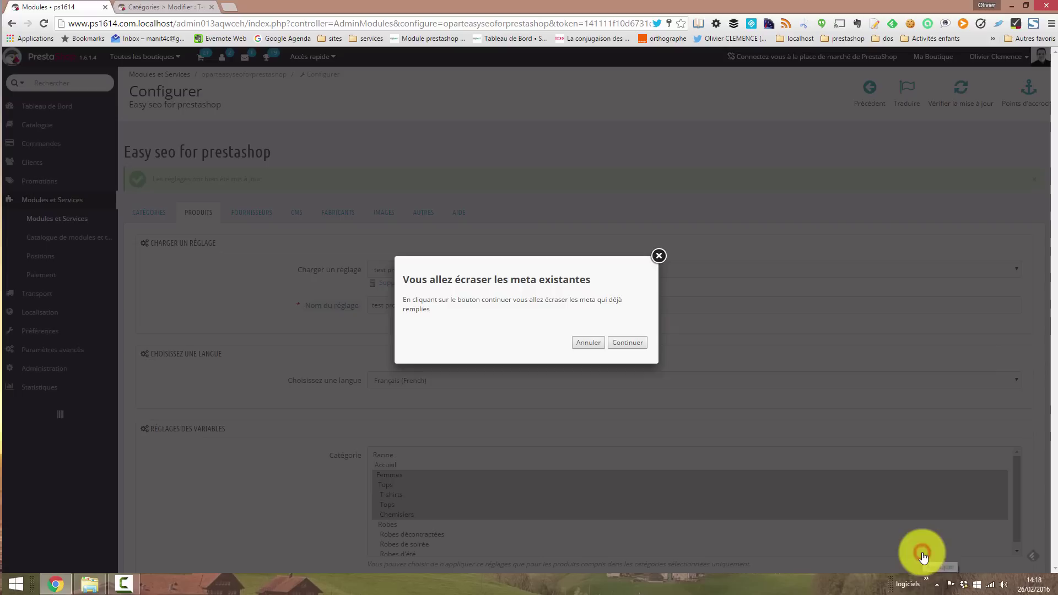
click(627, 344)
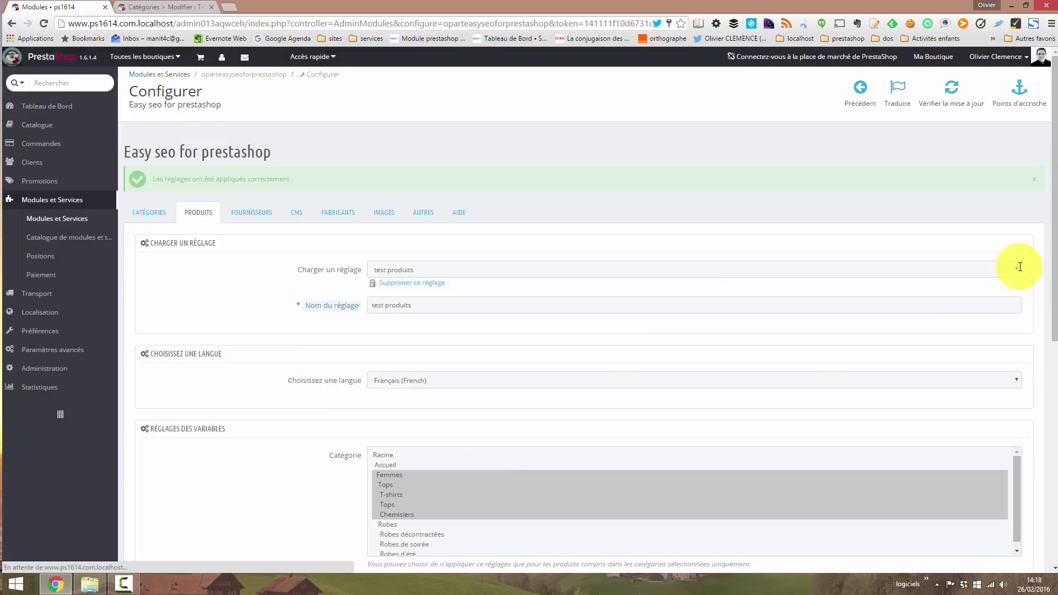
scroll(1047, 245, down, 1)
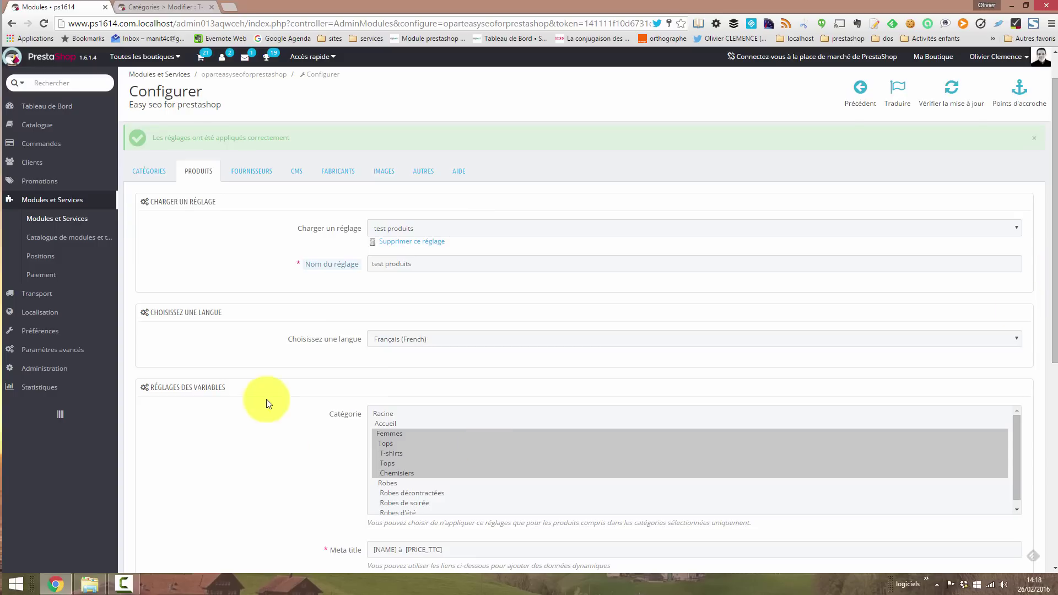
Open the catalogue's product list in a separate browser tab and close the category editing tab
mouse_move(60, 128)
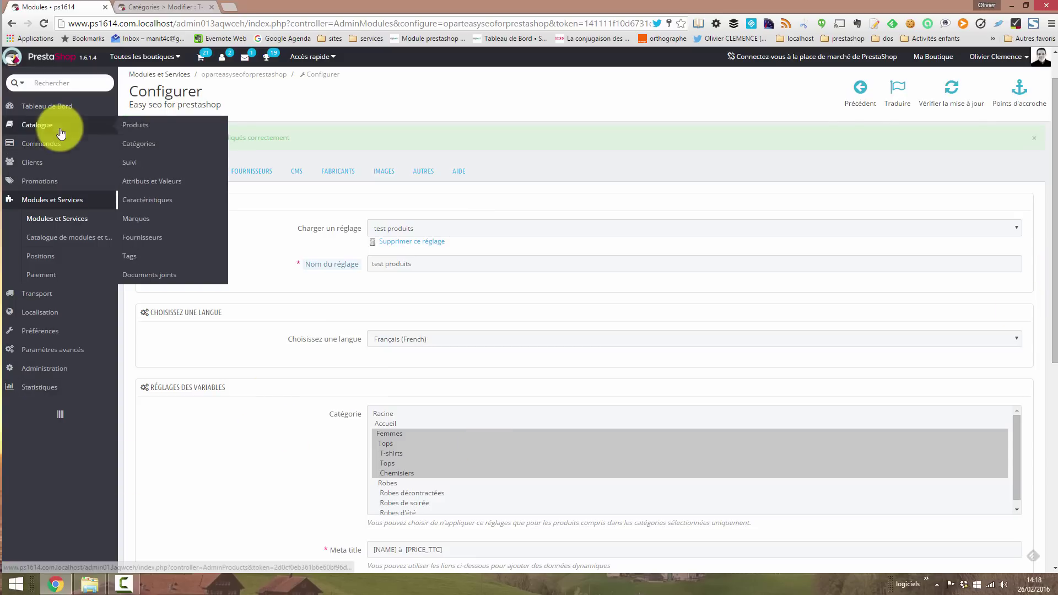
right_click(142, 130)
click(156, 134)
click(211, 7)
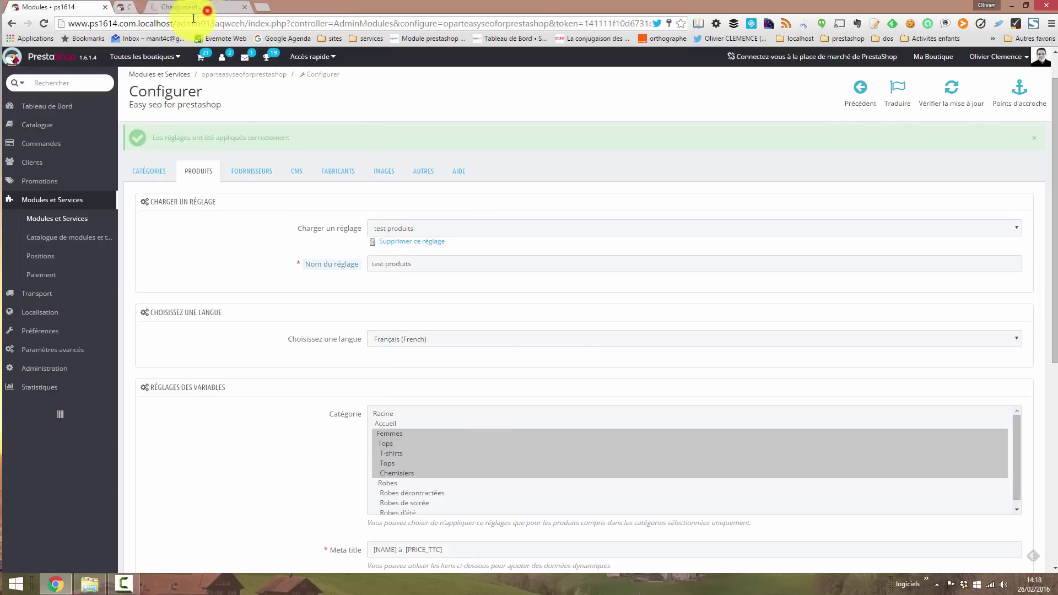
click(172, 9)
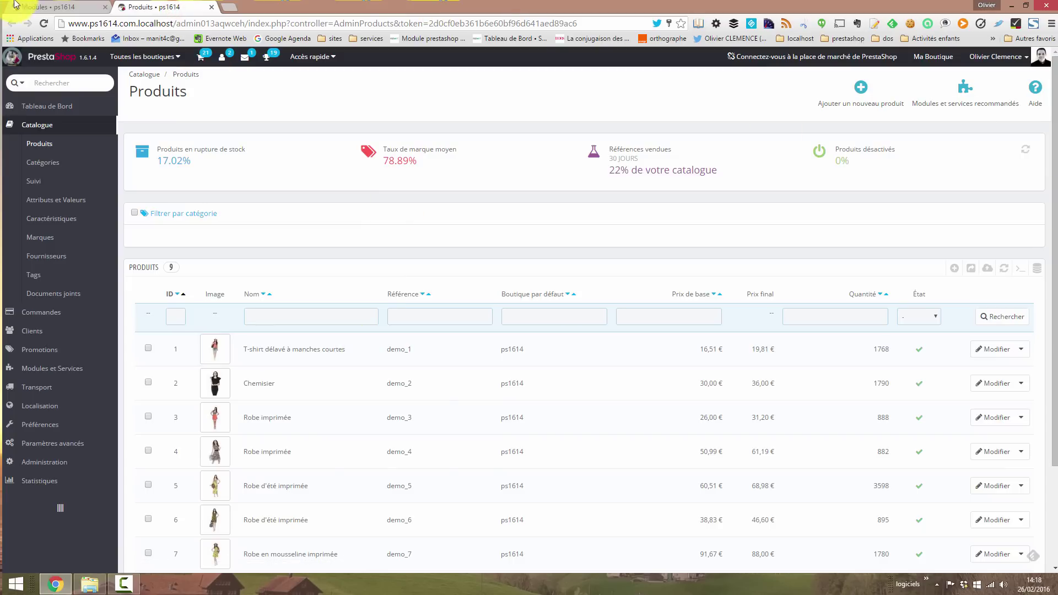
click(41, 7)
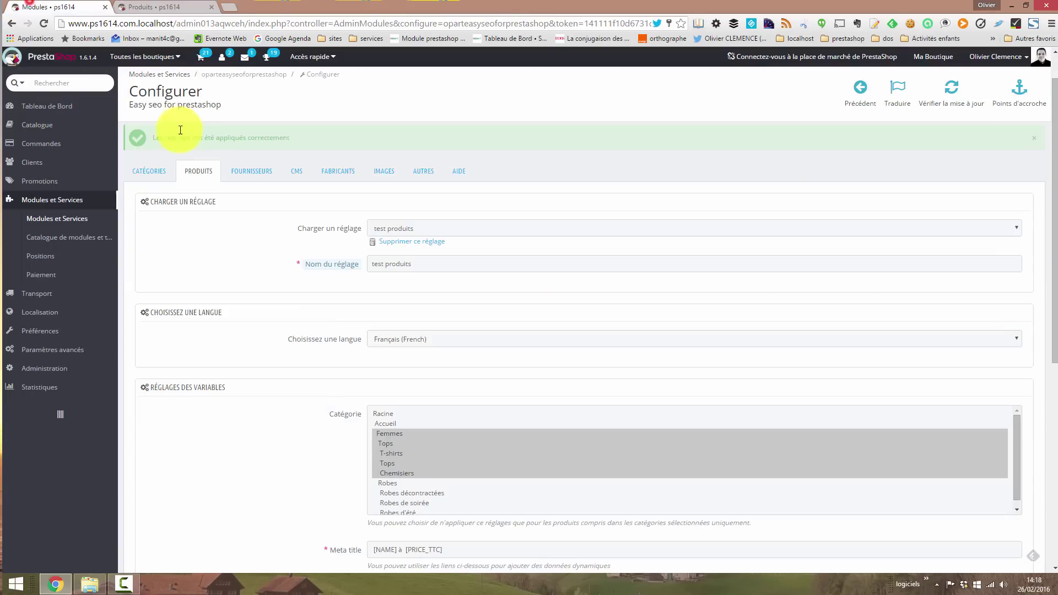
click(160, 7)
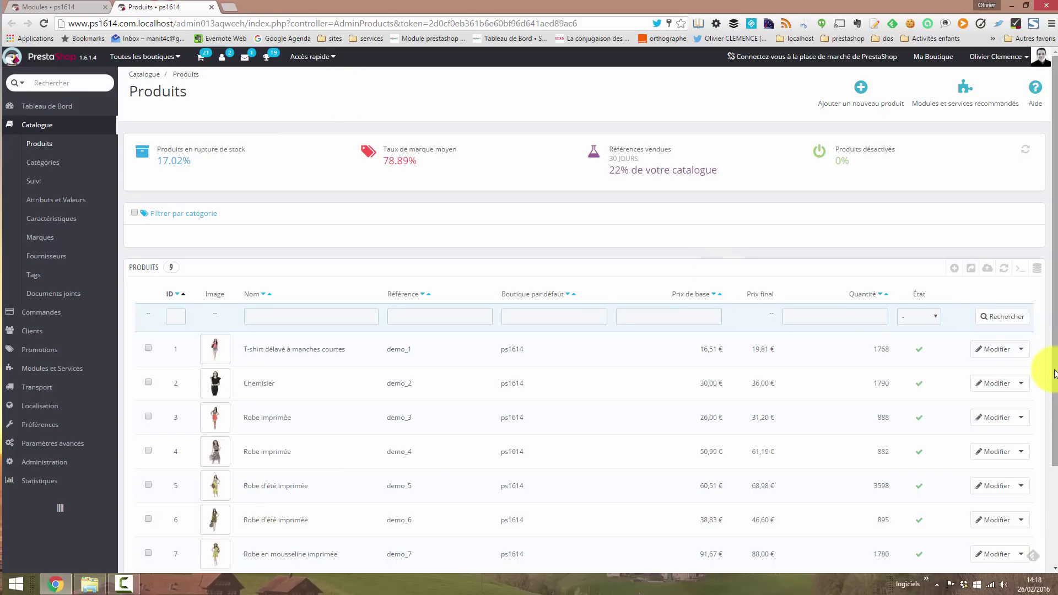
Open the Chemisier product for editing and display its Référencement - SEO fields
scroll(567, 374, down, 1)
click(999, 357)
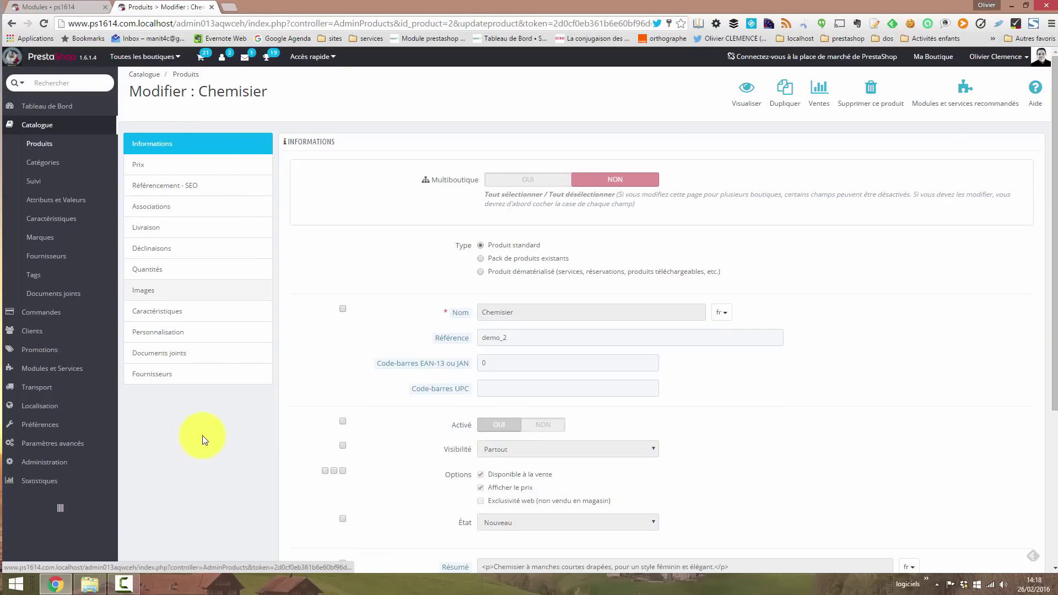
click(169, 190)
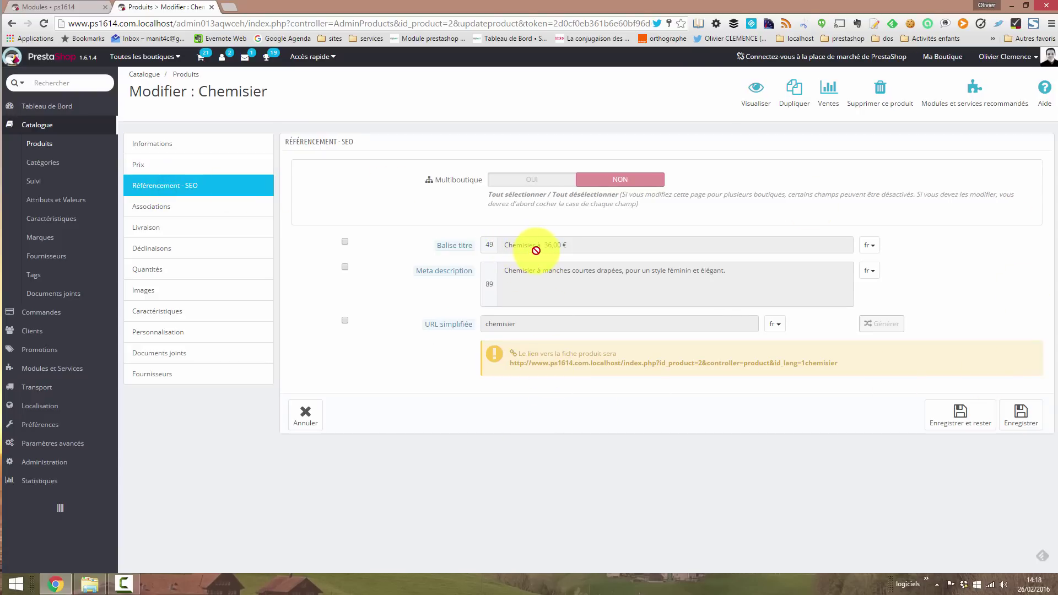
Compare the Chemisier product's title tag and meta description with the module's patterns and the product's tax-inclusive price
click(82, 7)
scroll(782, 441, down, 5)
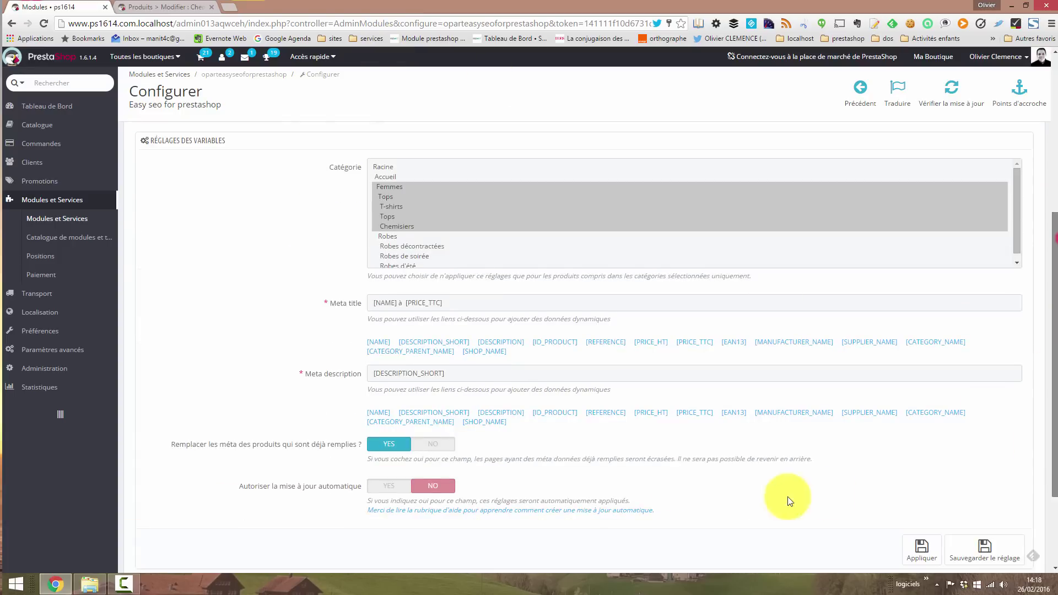
click(400, 307)
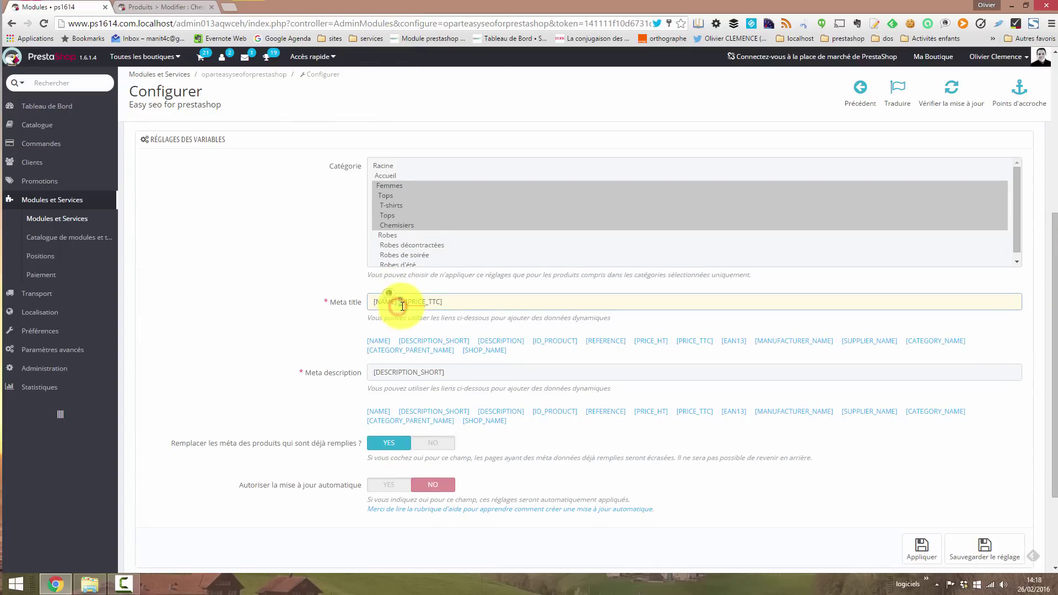
click(182, 7)
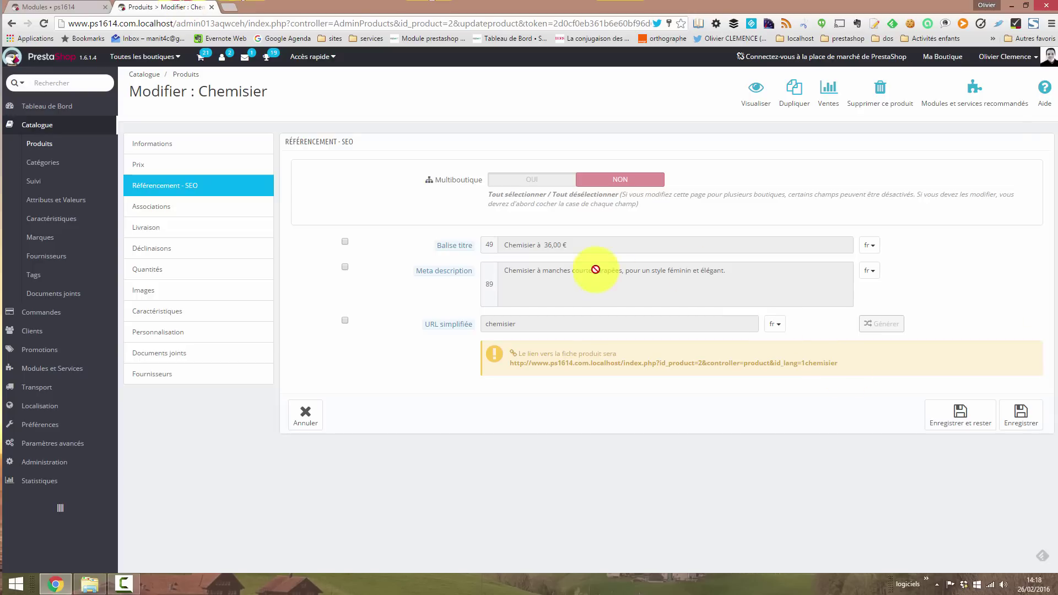
click(176, 146)
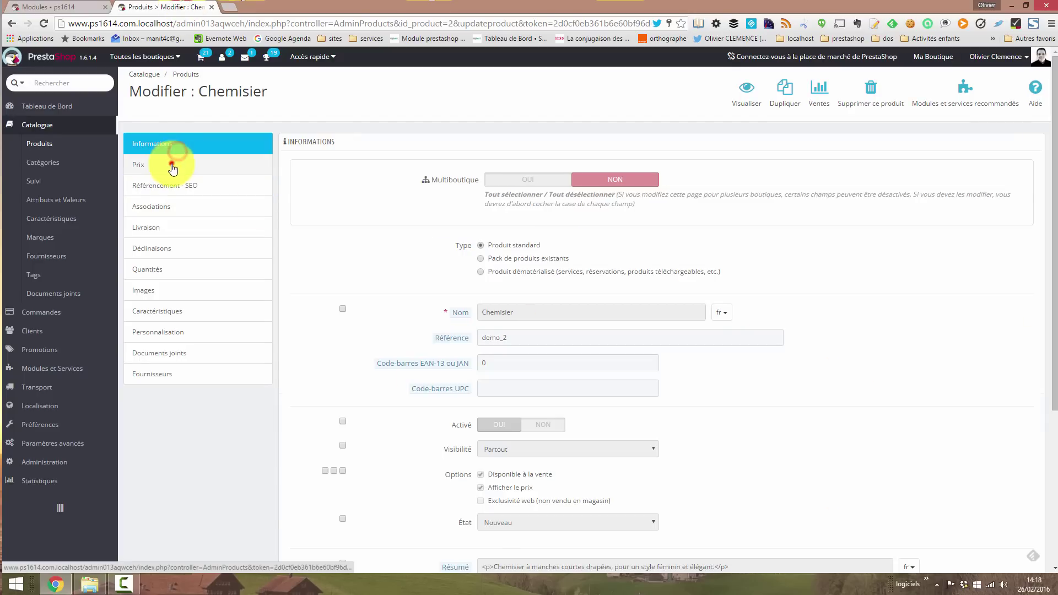
click(172, 165)
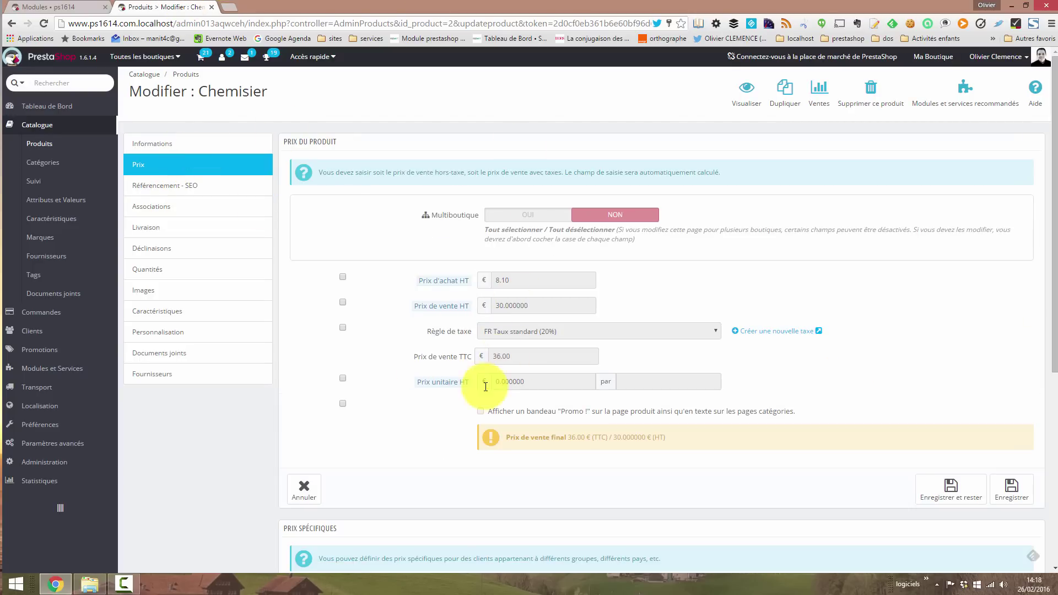
click(211, 183)
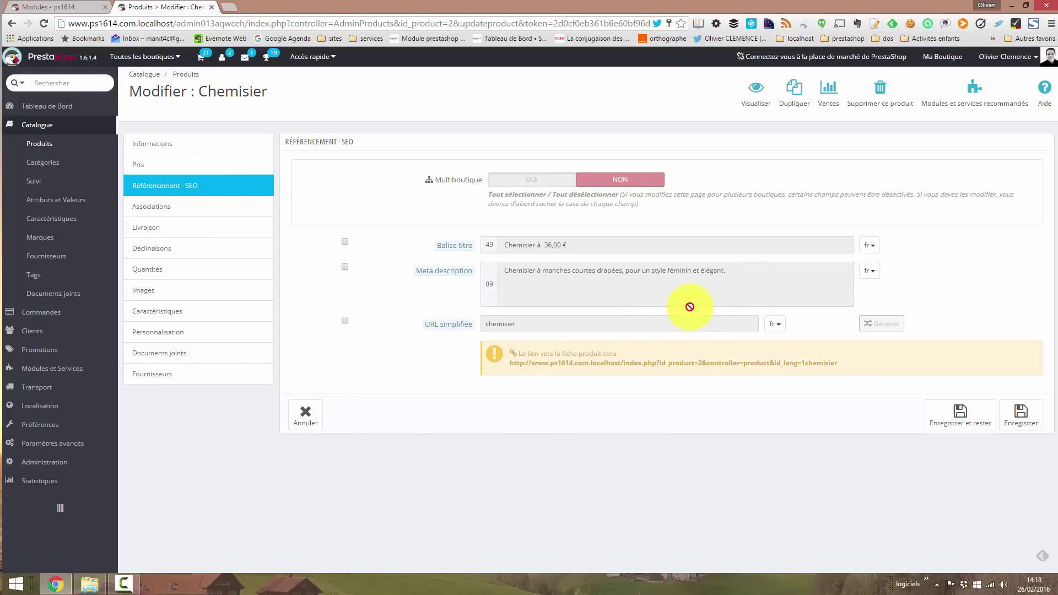
Return to the module configuration and look through the meta settings for suppliers, CMS pages and manufacturers
click(66, 7)
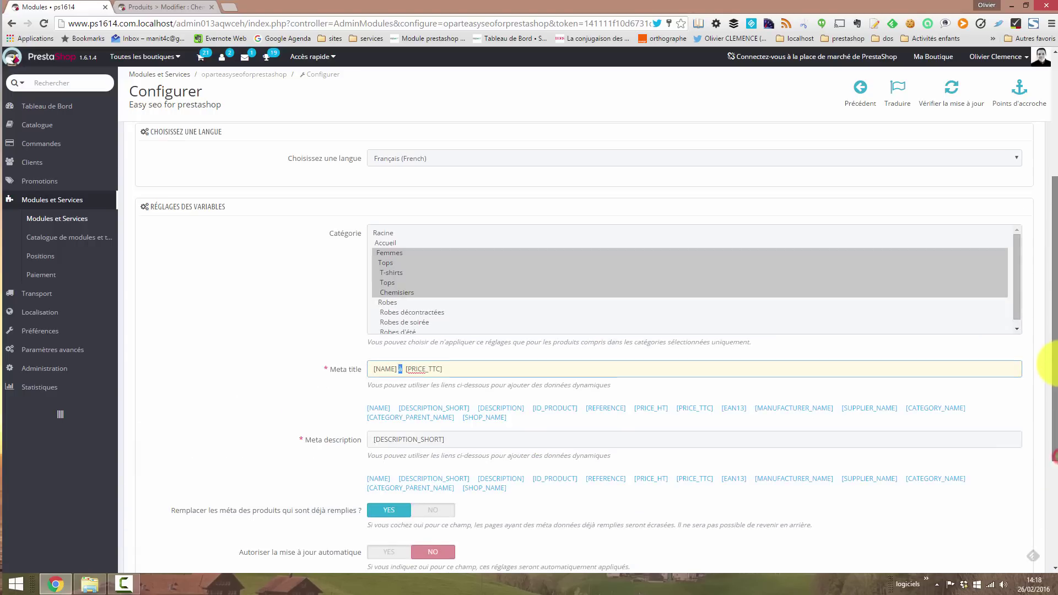
scroll(260, 319, up, 4)
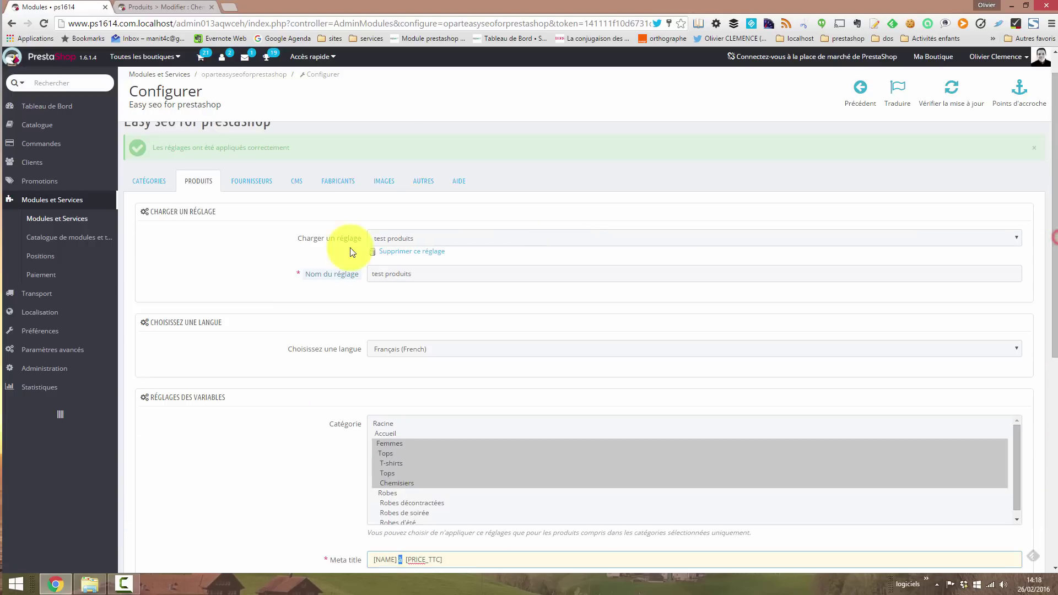
click(249, 186)
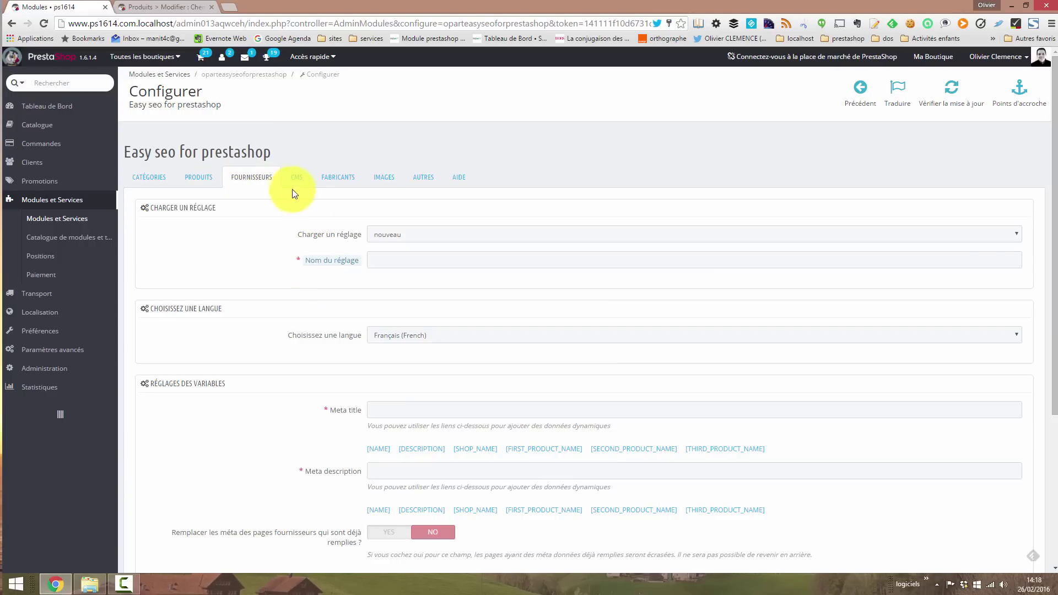
click(296, 178)
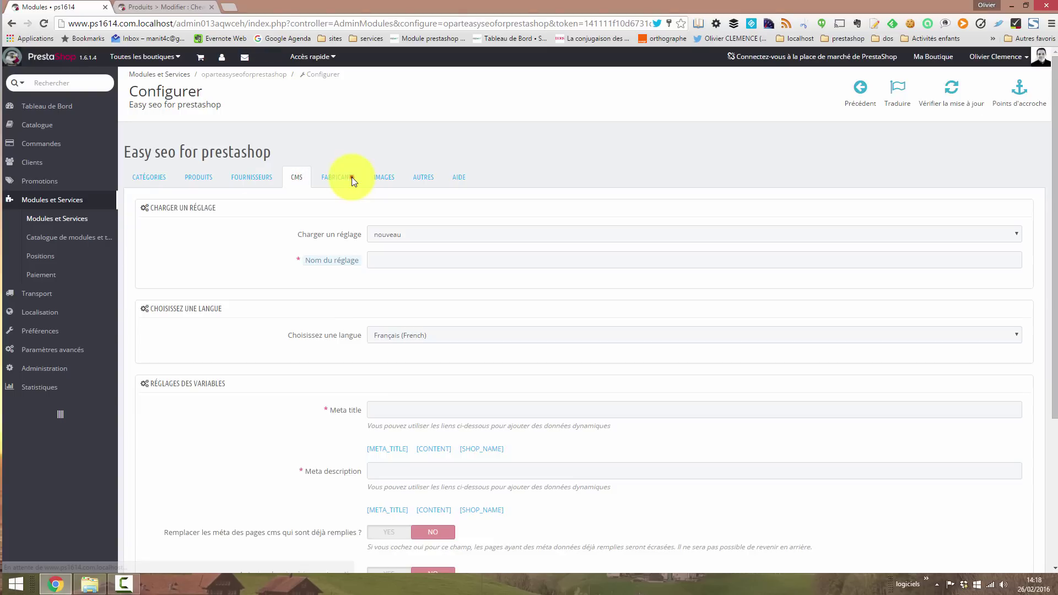
click(352, 177)
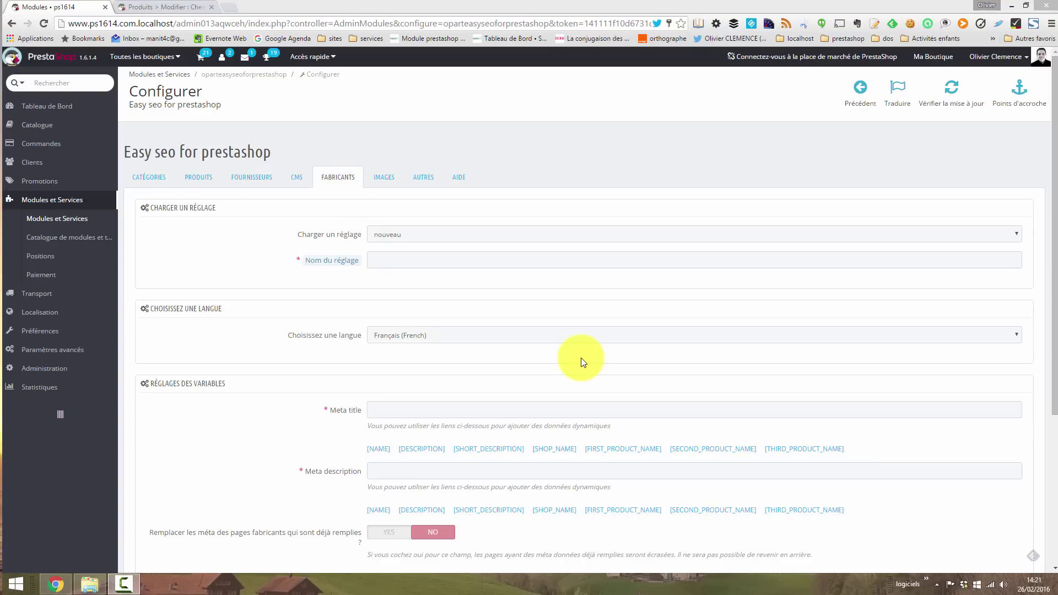
Load the saved "catégorie test" setting in the module's category settings
click(150, 176)
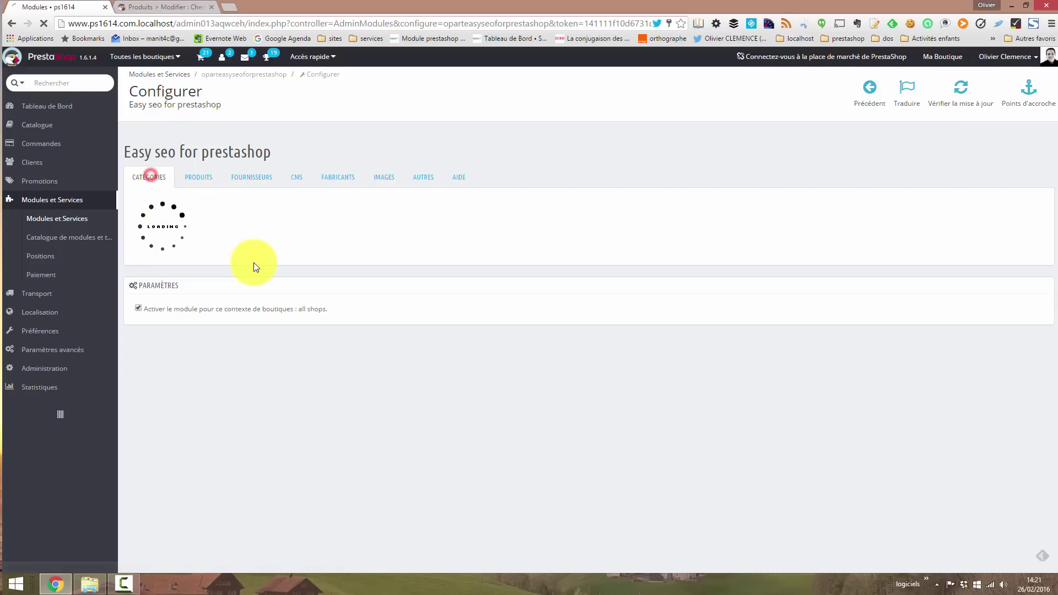
click(441, 234)
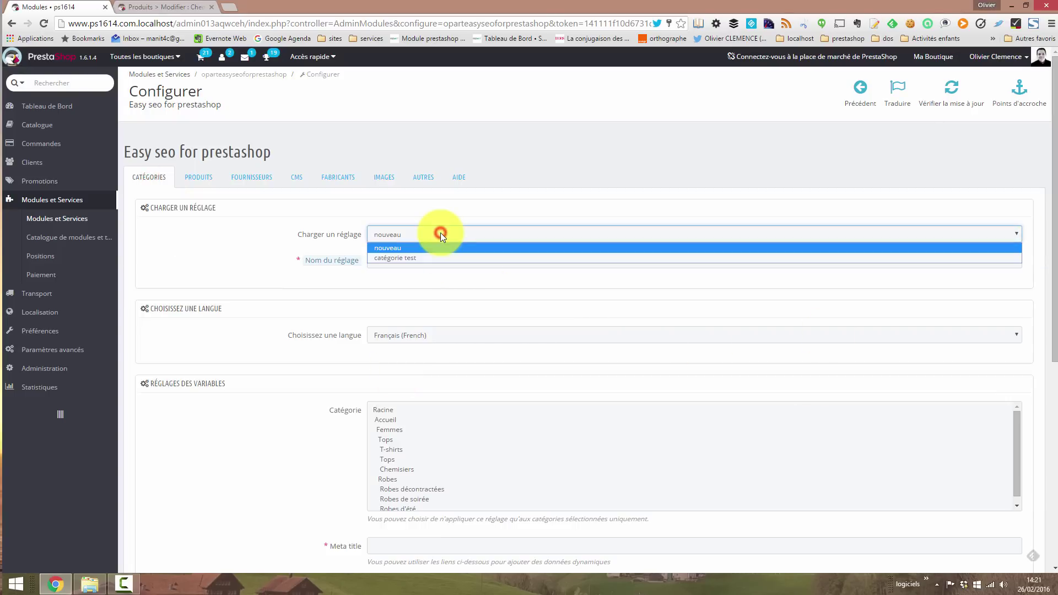
click(548, 181)
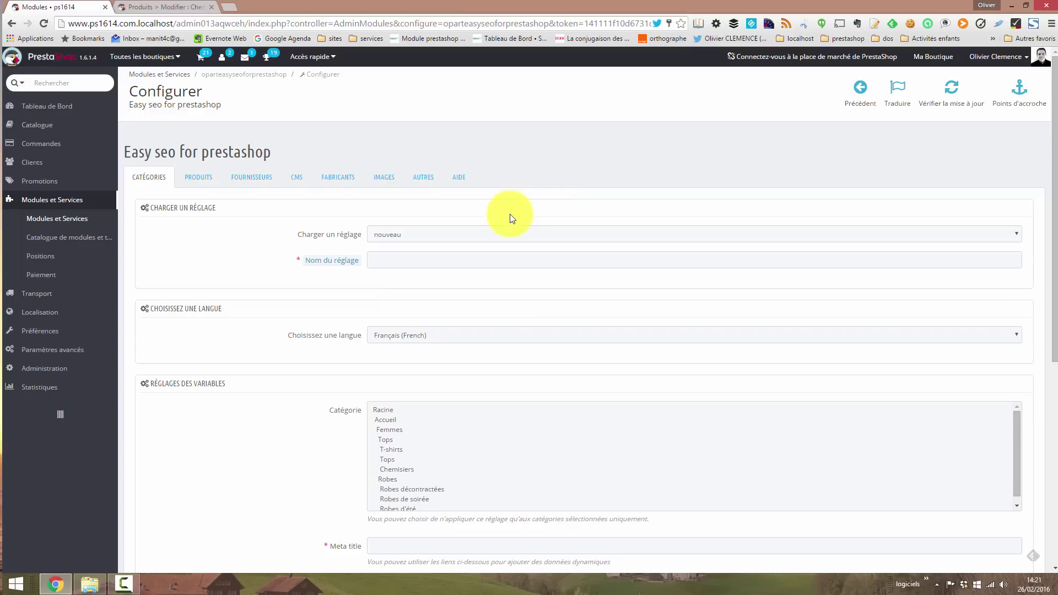
click(484, 234)
click(474, 259)
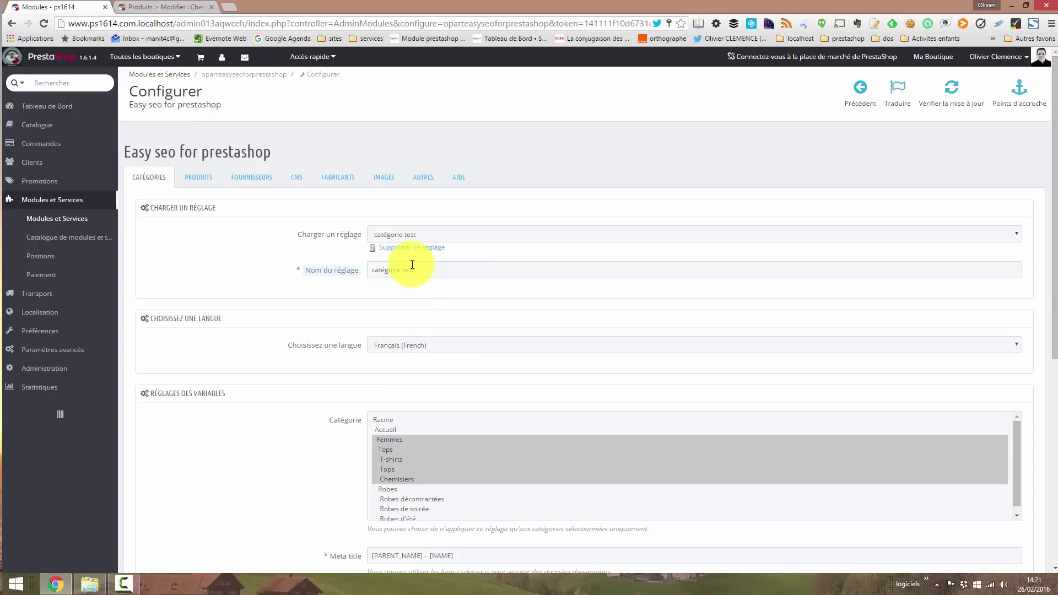
Review the selected categories, Meta title pattern and Meta description pattern of the "catégorie test" setting
drag(1055, 265, 1056, 382)
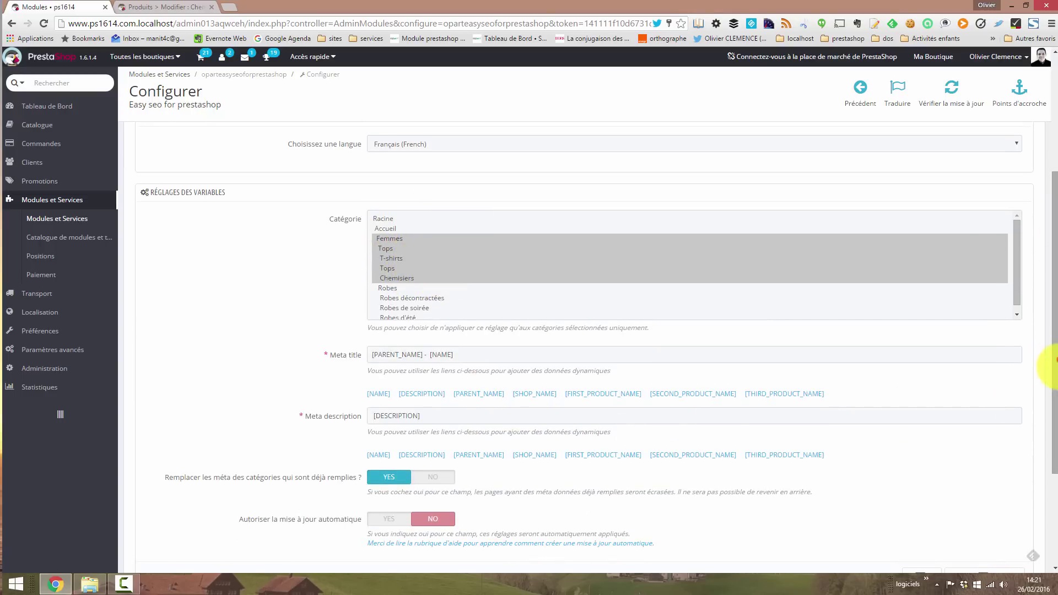
drag(1054, 361, 1054, 365)
drag(372, 342, 424, 341)
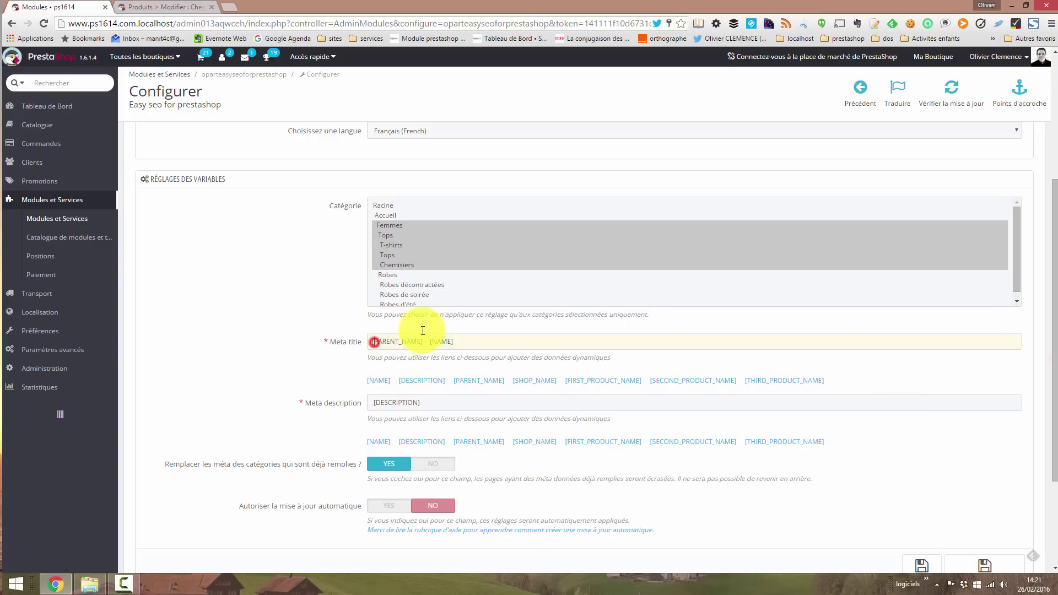
click(454, 342)
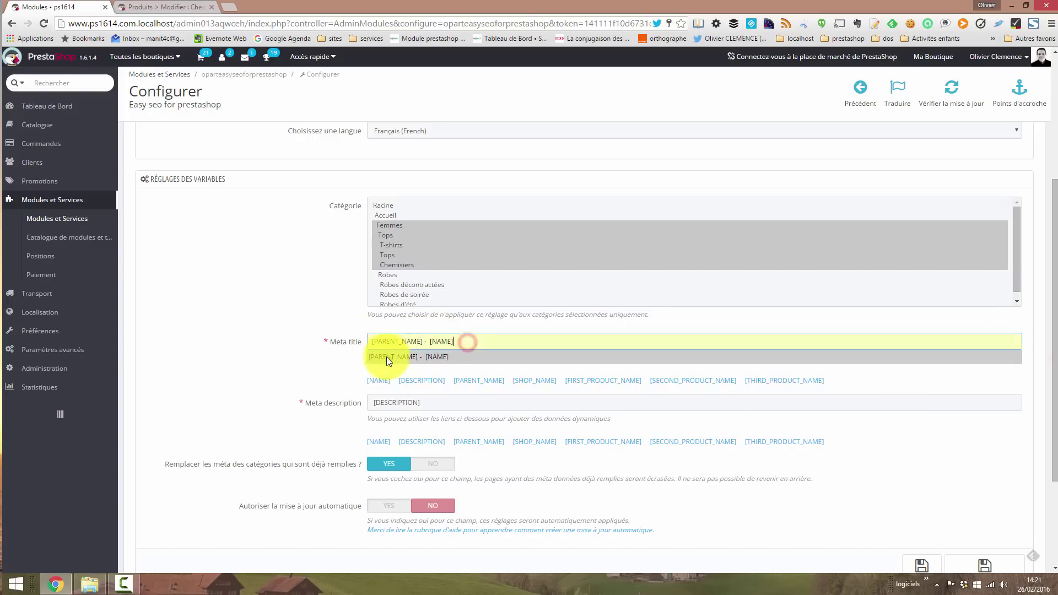
scroll(1046, 437, up, 4)
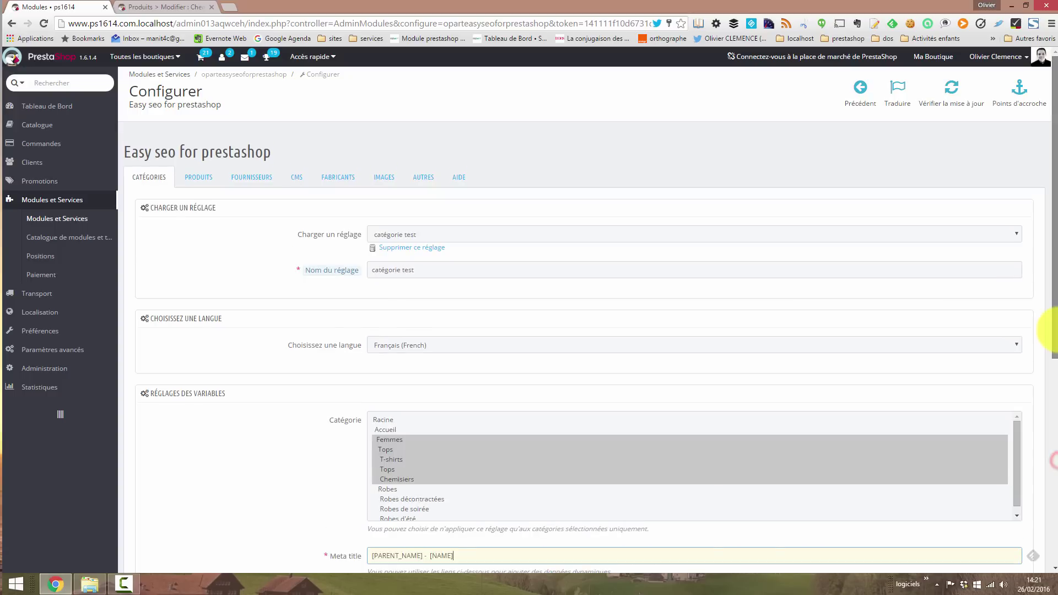
drag(1054, 293, 1054, 395)
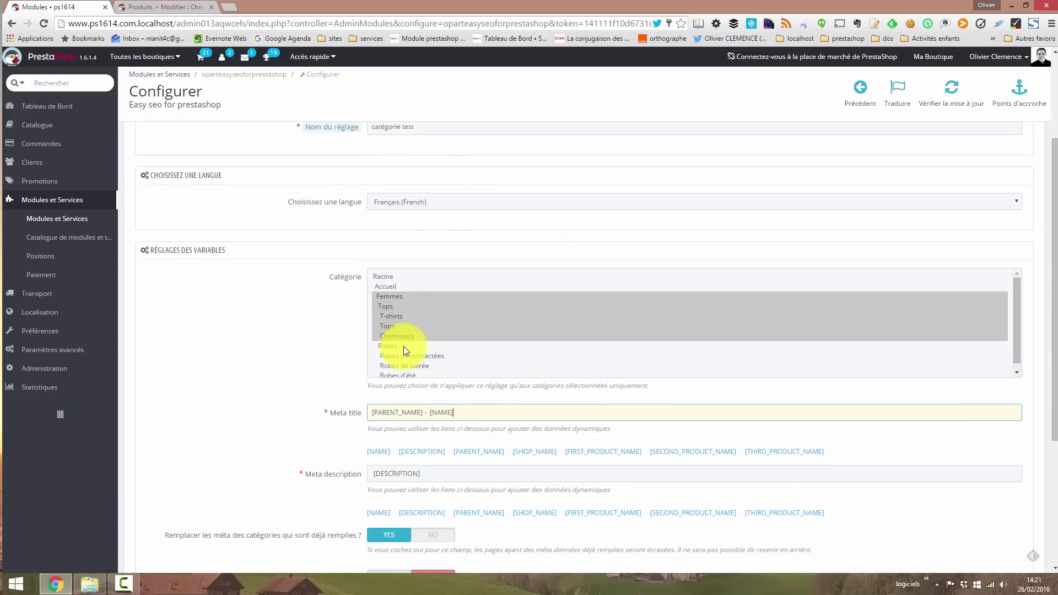
drag(1055, 406, 1054, 324)
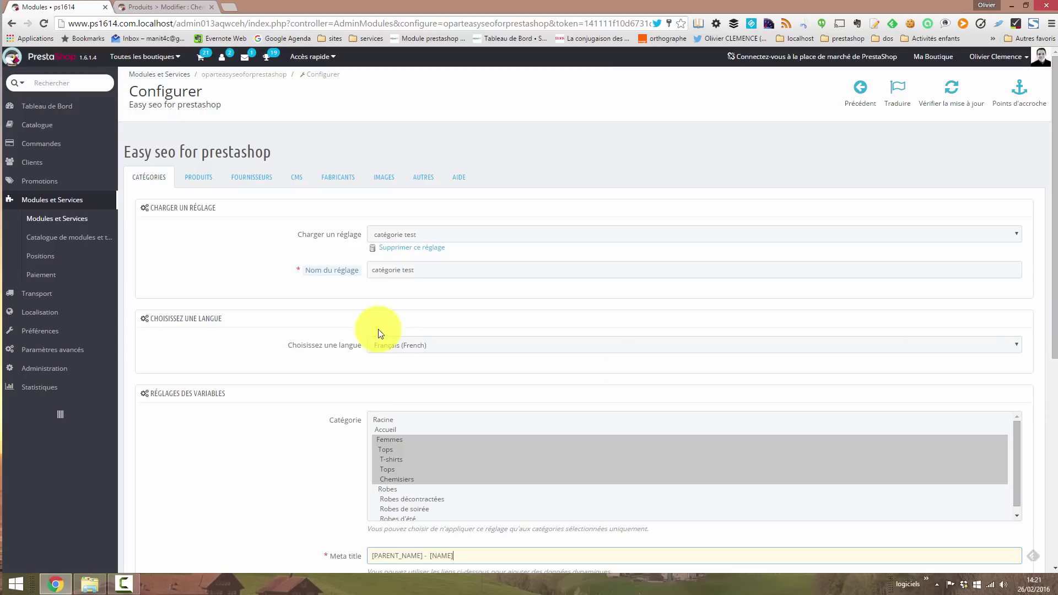
Start a new category setting and name it "categorie test2"
click(420, 234)
click(455, 265)
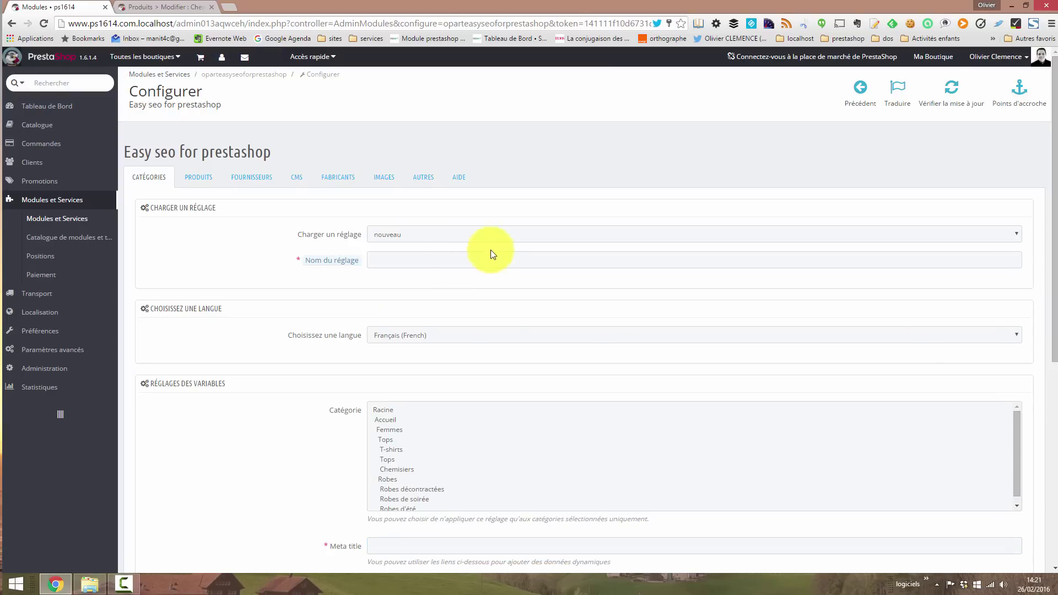
click(481, 262)
text(categorie)
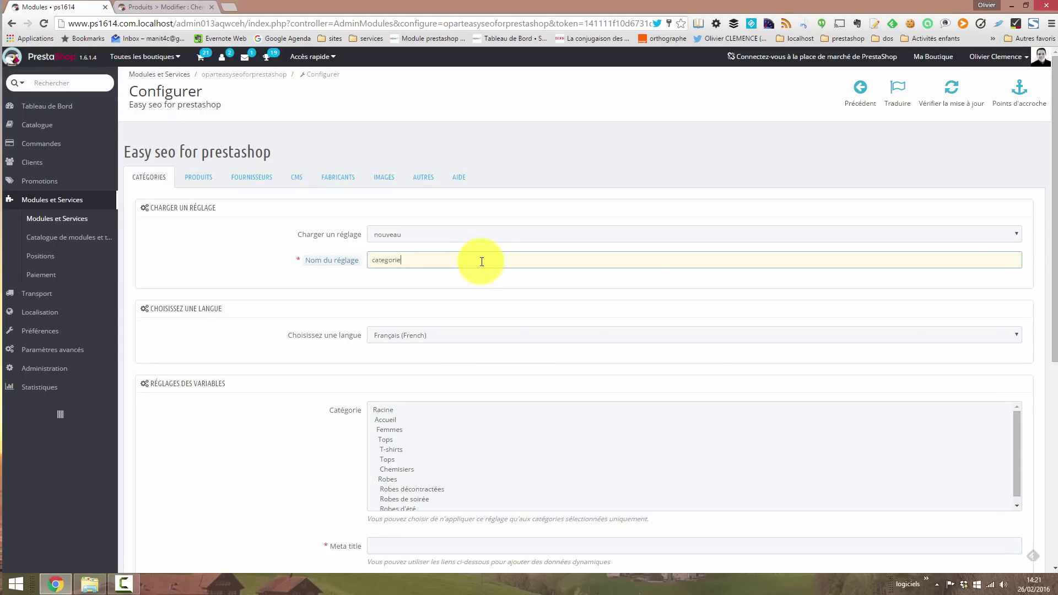
text( test2)
Restrict the setting to the categories from Robes through Robes d'été
scroll(1033, 371, down, 3)
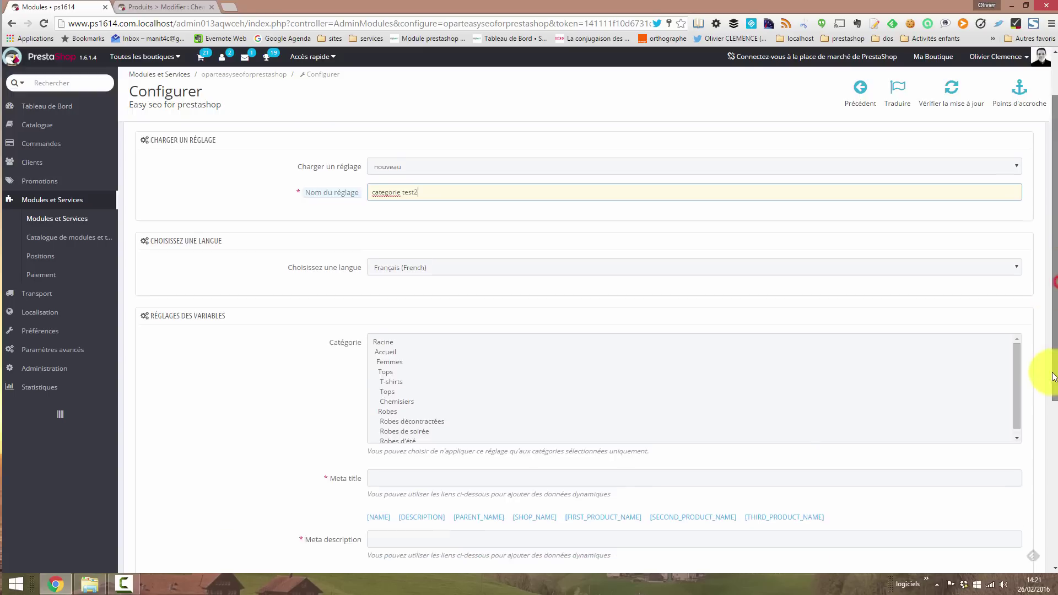
click(621, 325)
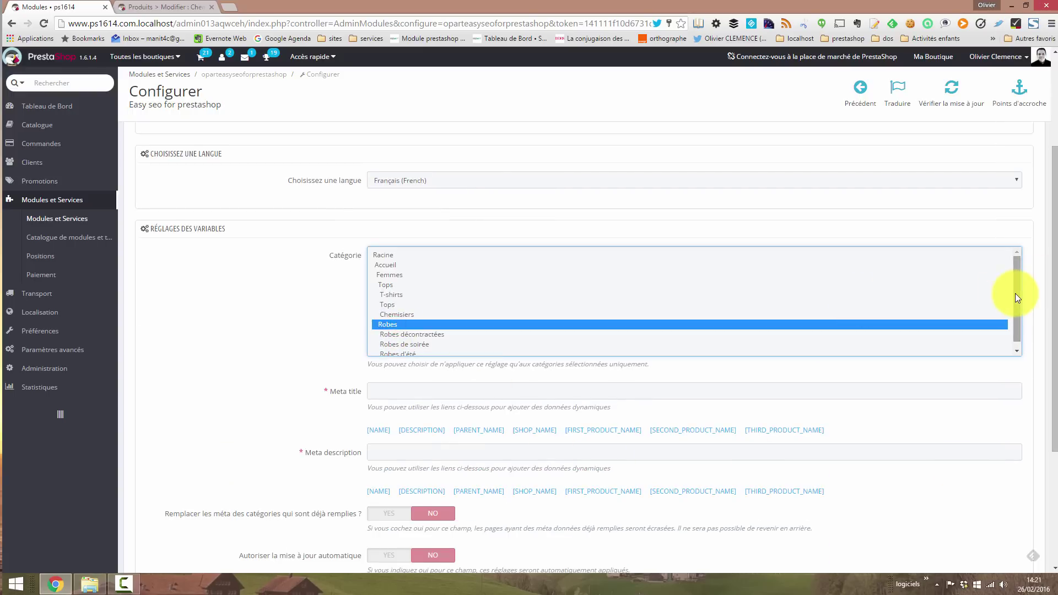
drag(1015, 293, 1016, 301)
shift+click(398, 348)
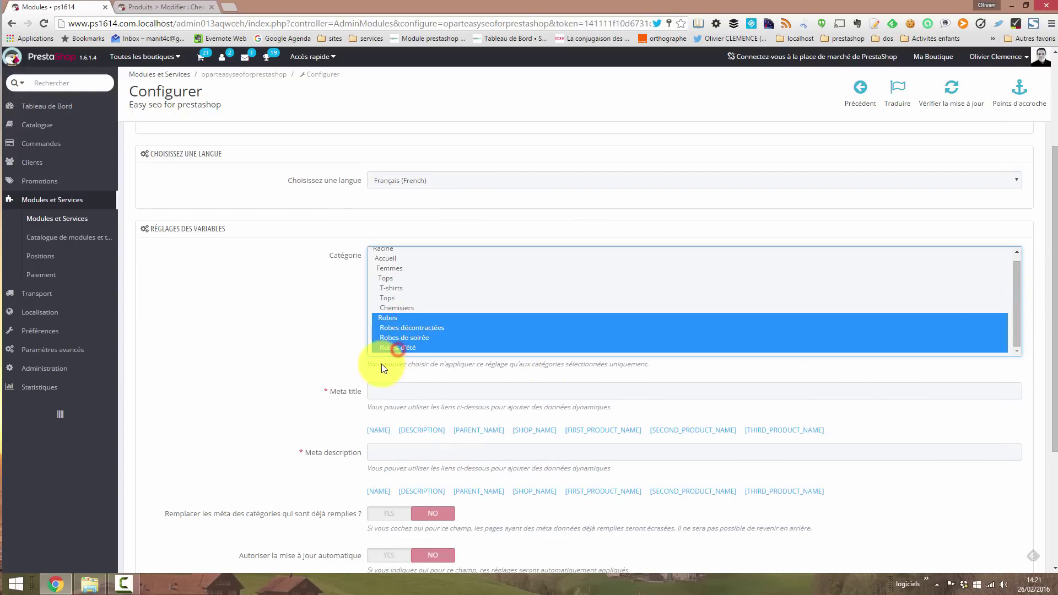
Build the Meta title pattern from the variables [NAME], [FIRST_PRODUCT_NAME] and [SECOND_PRODUCT_NAME]
click(425, 393)
scroll(359, 359, down, 2)
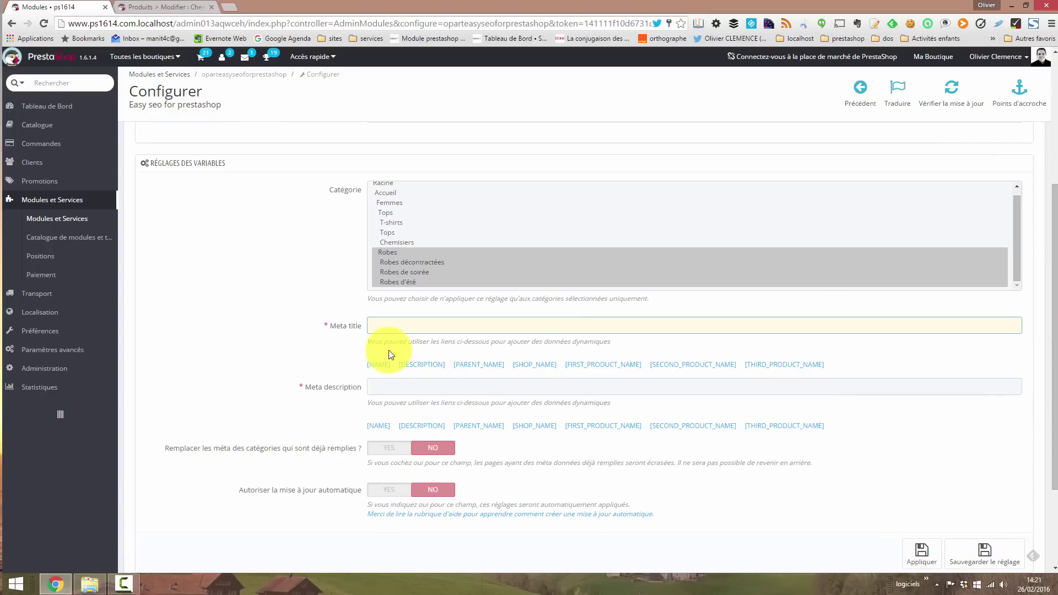
click(389, 365)
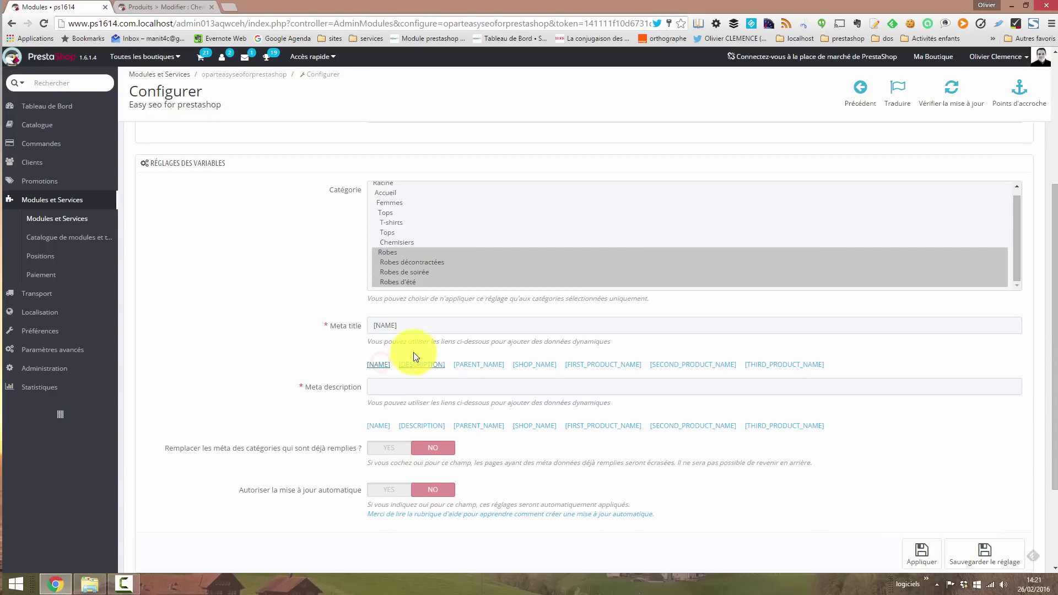
click(414, 326)
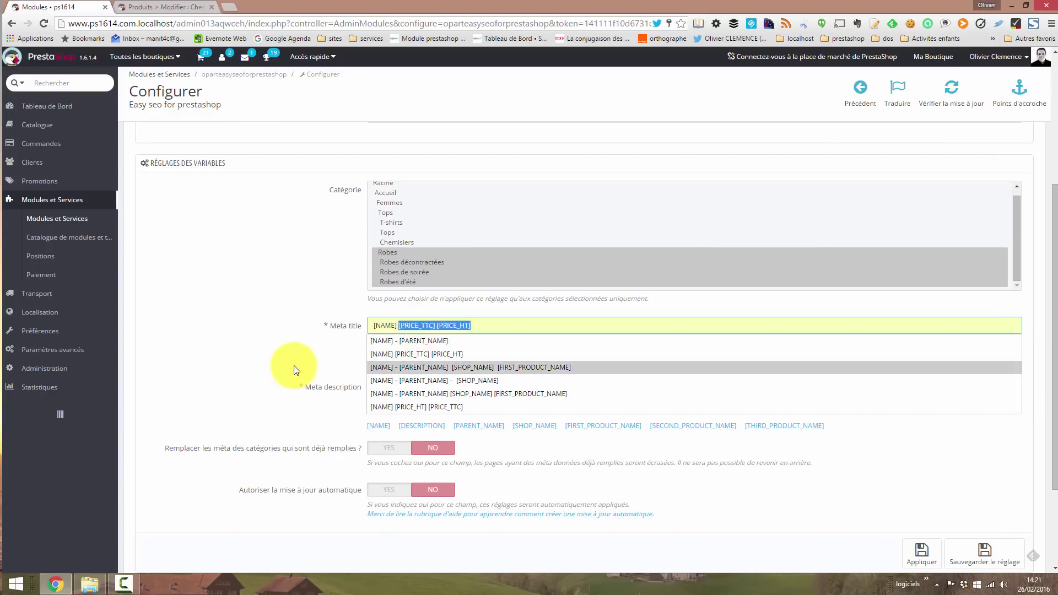
click(261, 347)
click(603, 365)
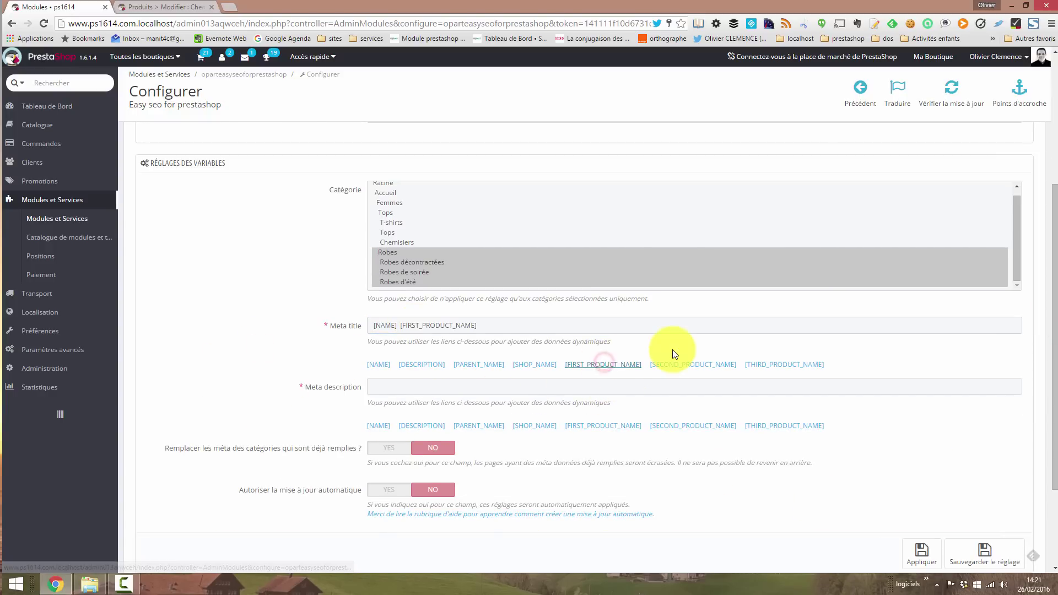
click(631, 324)
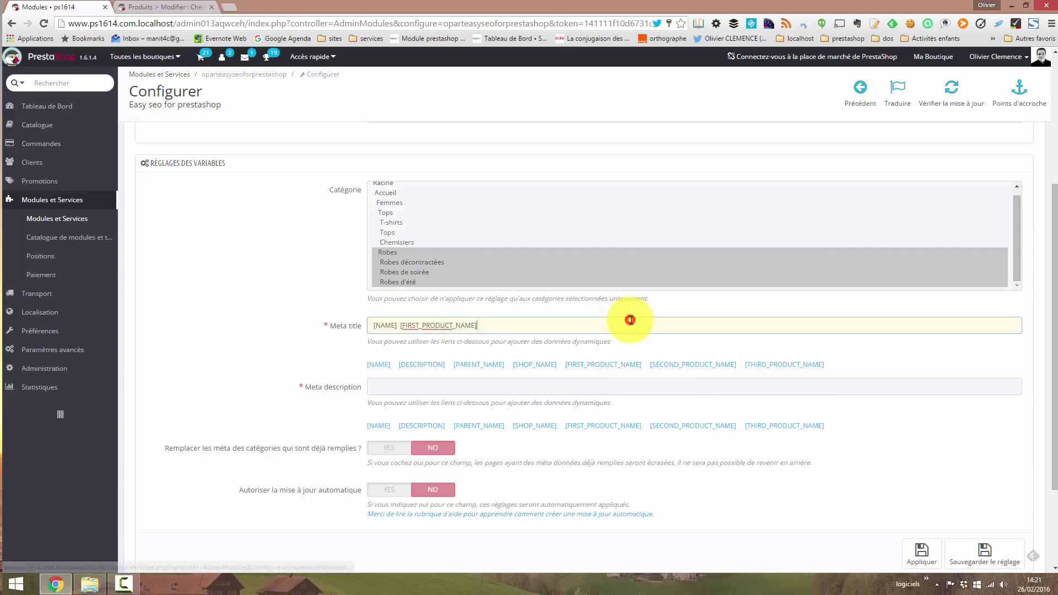
click(689, 366)
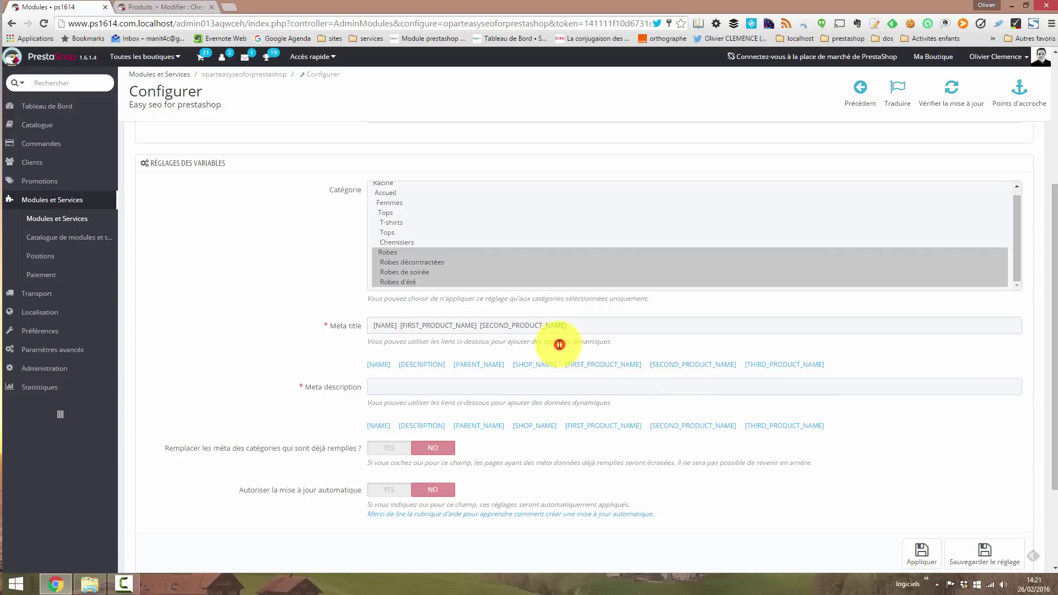
click(634, 316)
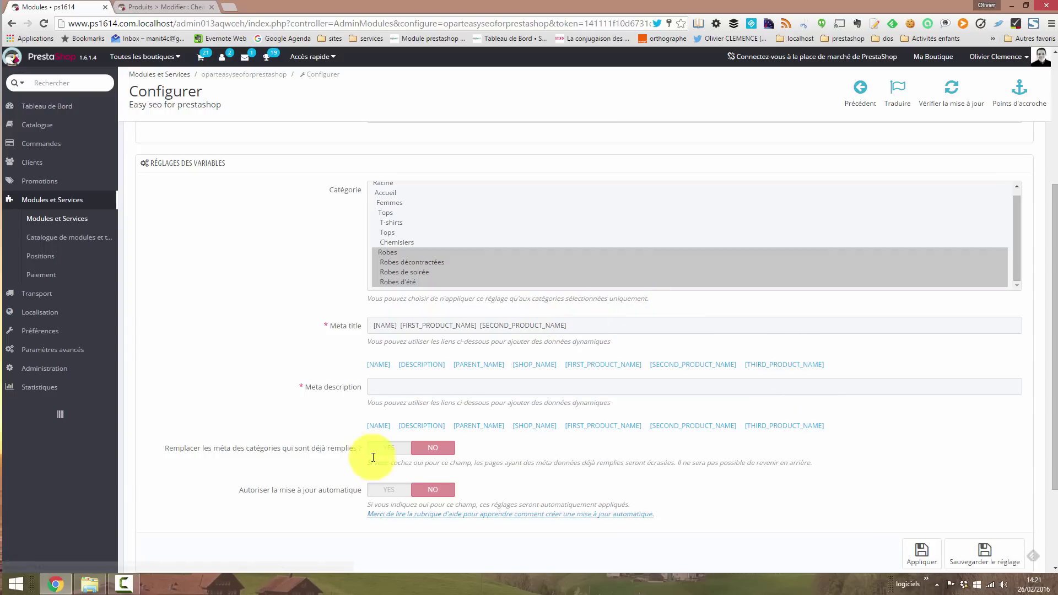
Use [DESCRIPTION] as the Meta description pattern and enable replacing category metas that are already filled in
scroll(266, 409, down, 1)
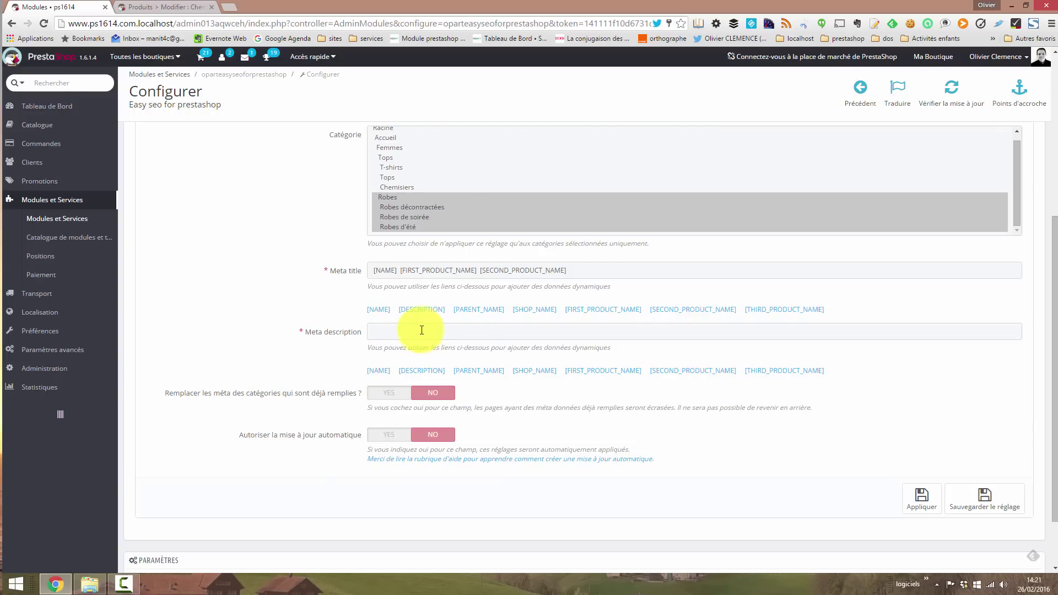
click(434, 369)
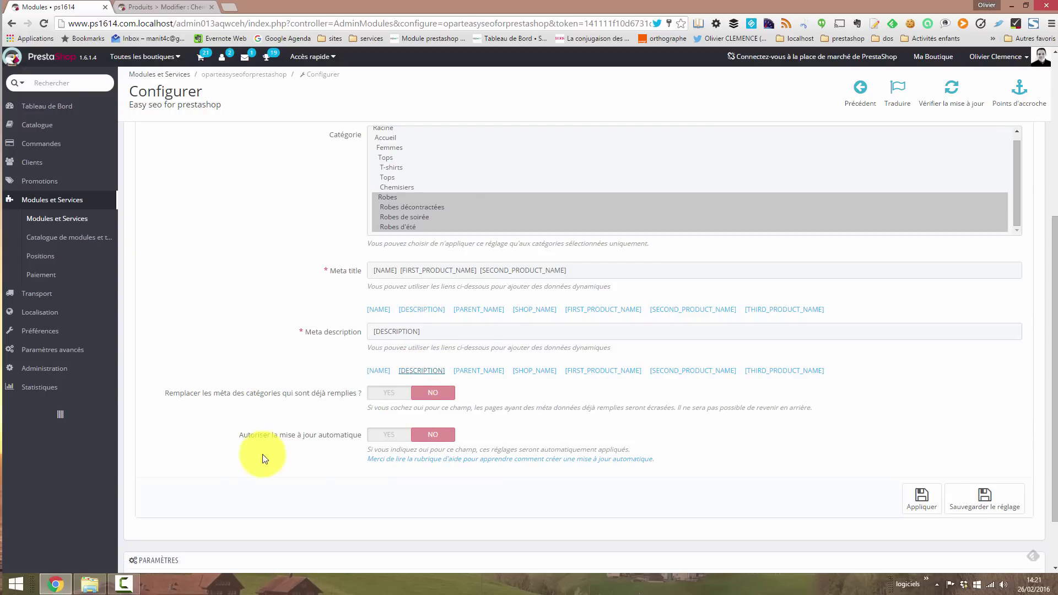
click(388, 393)
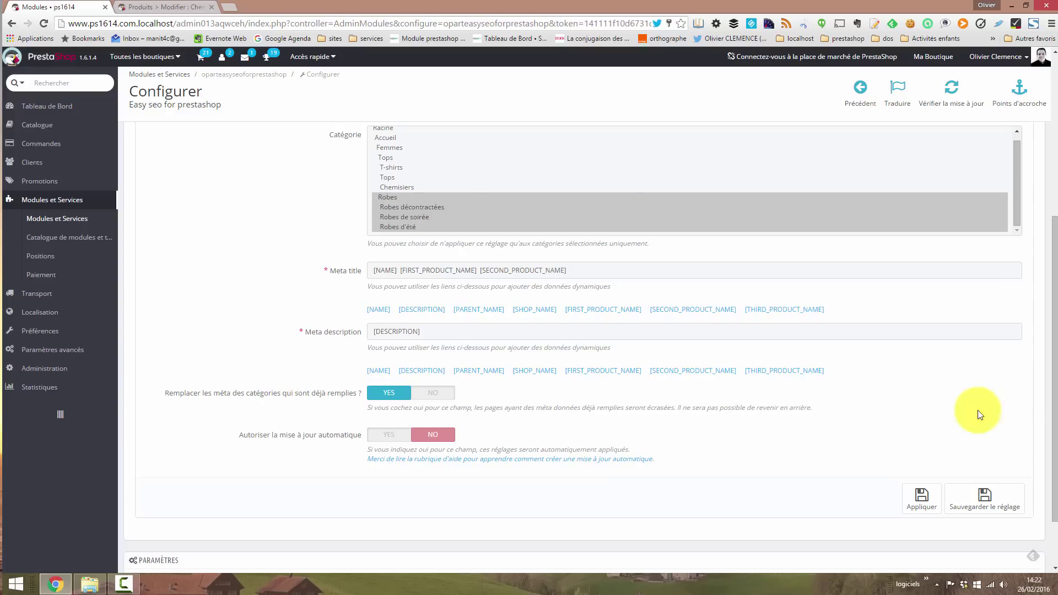
Save the "categorie test2" setting and apply it to the selected categories
click(973, 503)
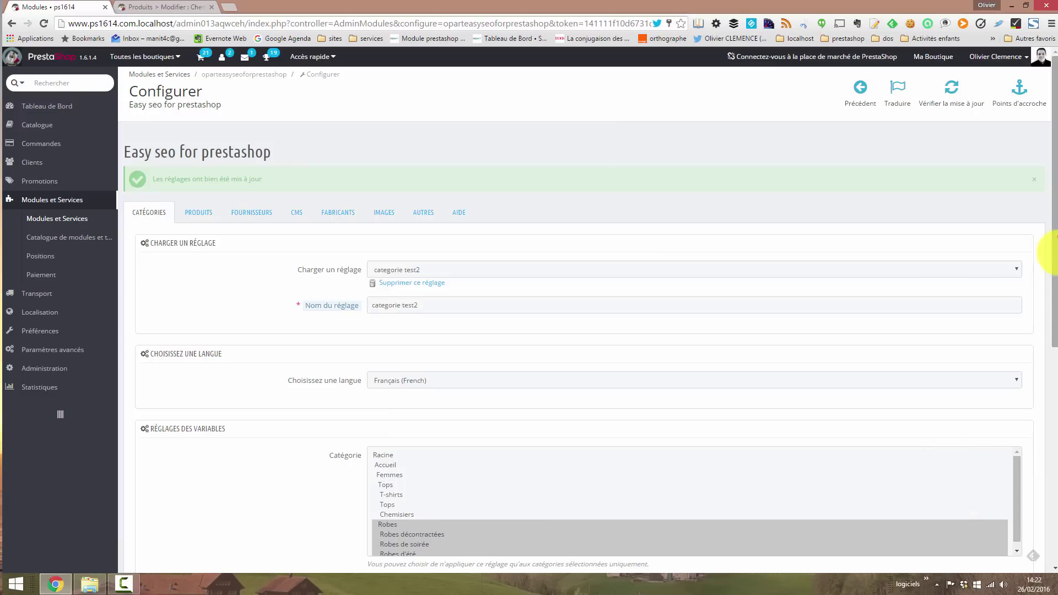
drag(1055, 251, 1055, 394)
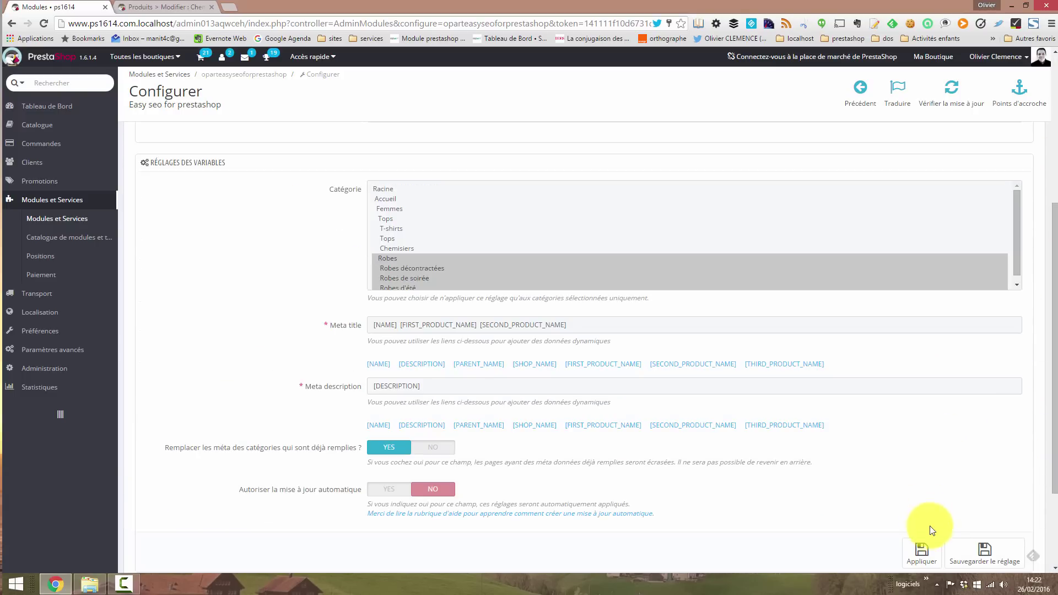
click(922, 551)
click(640, 344)
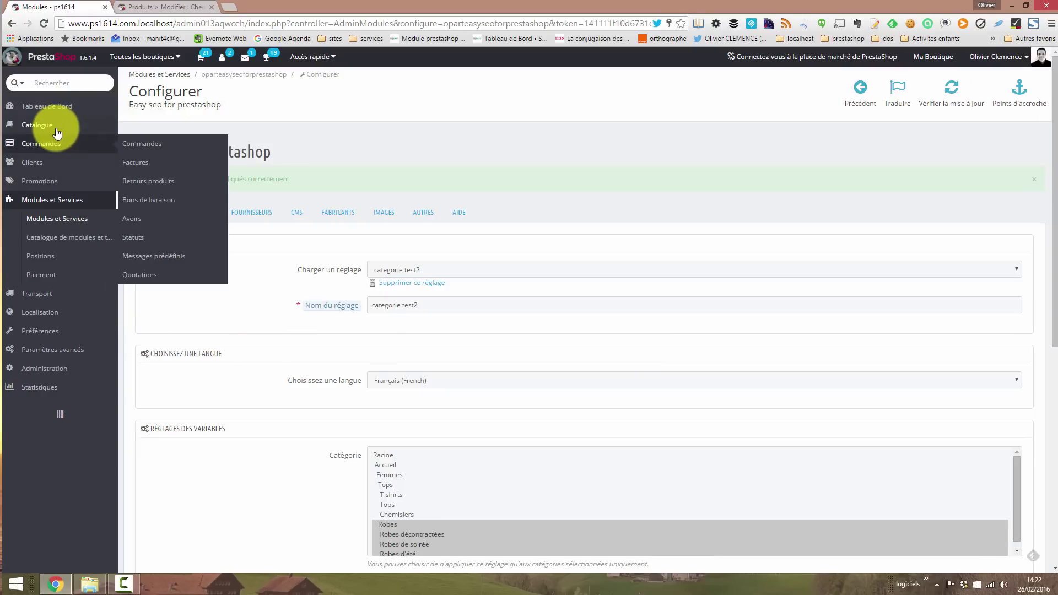
In the other browser tab, open the Robes décontractées category, under Femmes > Robes, for editing
click(195, 7)
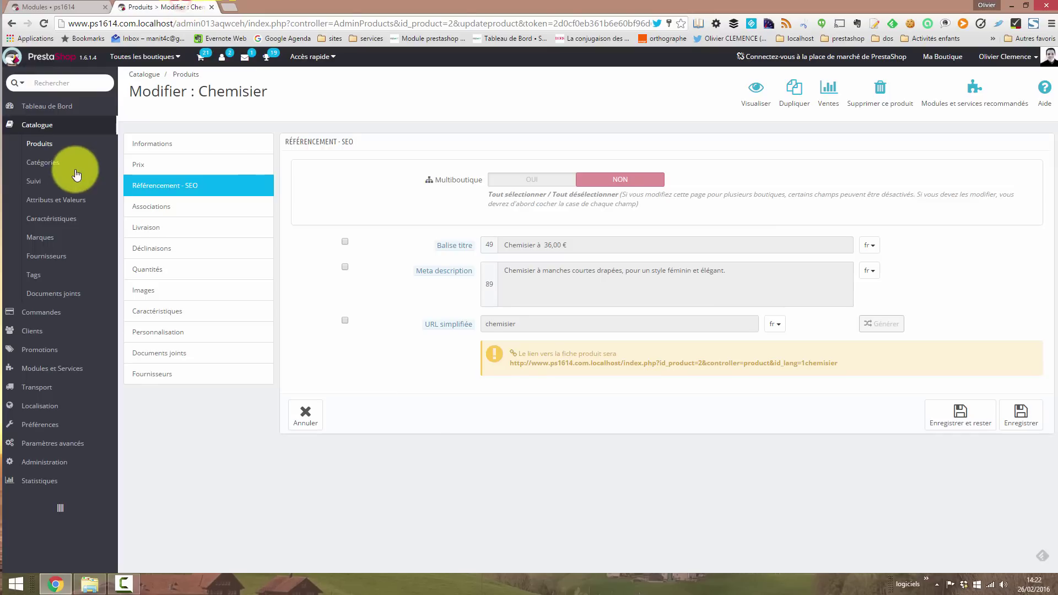
click(61, 163)
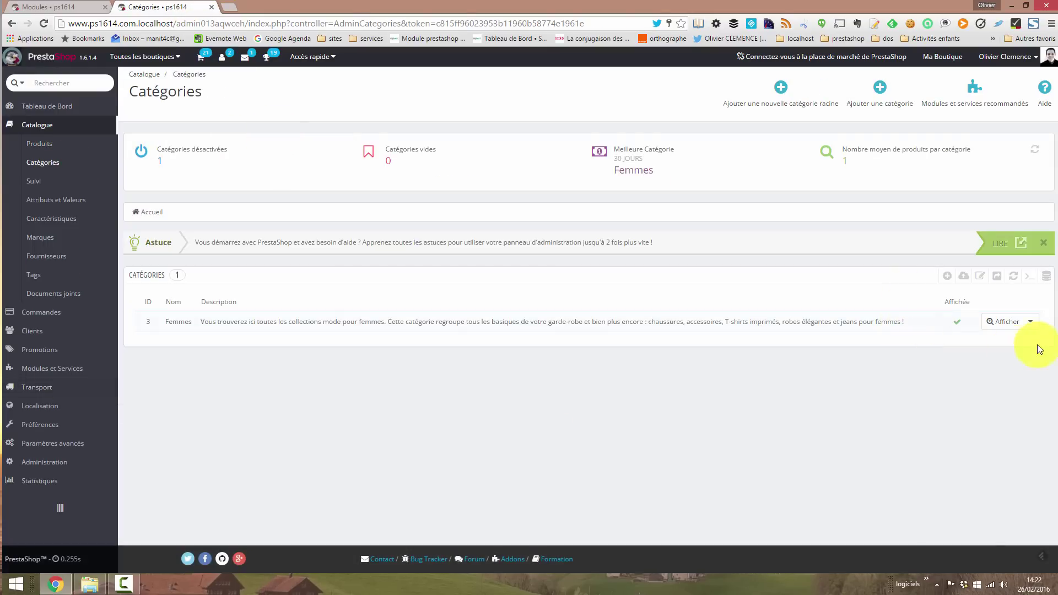
click(1030, 322)
click(827, 321)
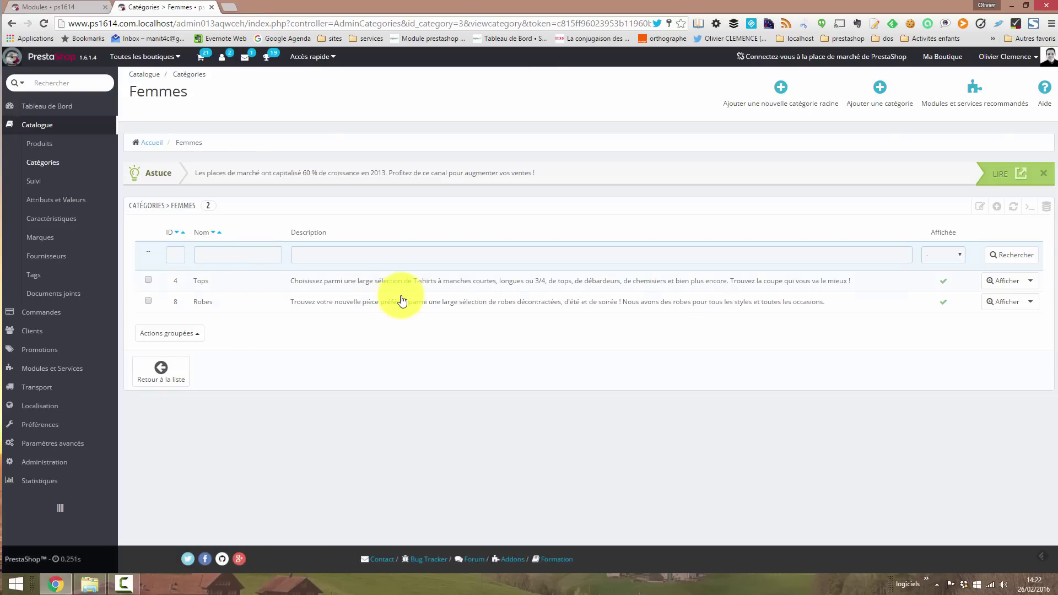
click(400, 310)
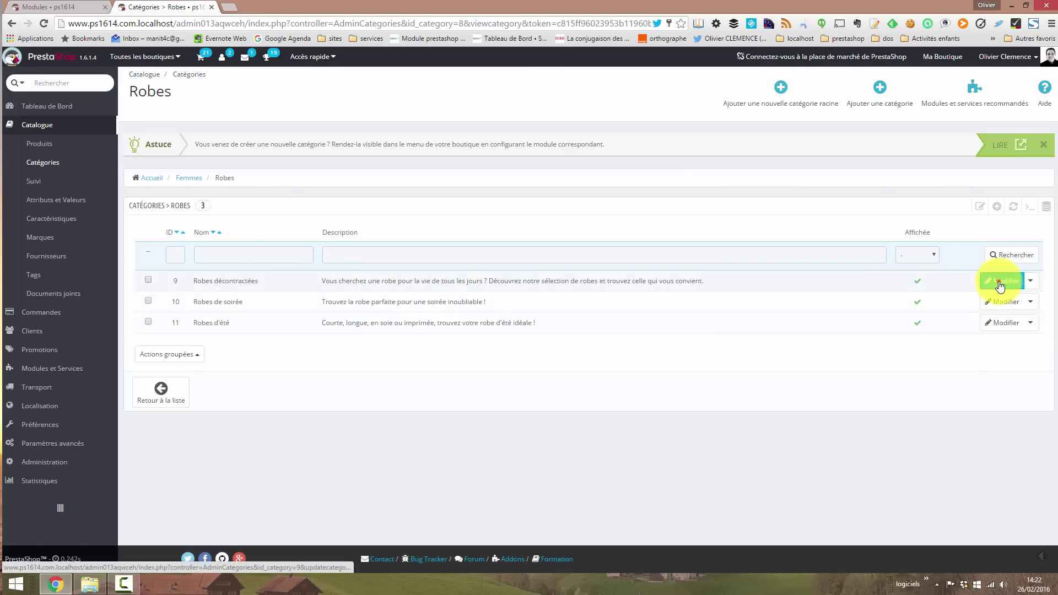
click(999, 281)
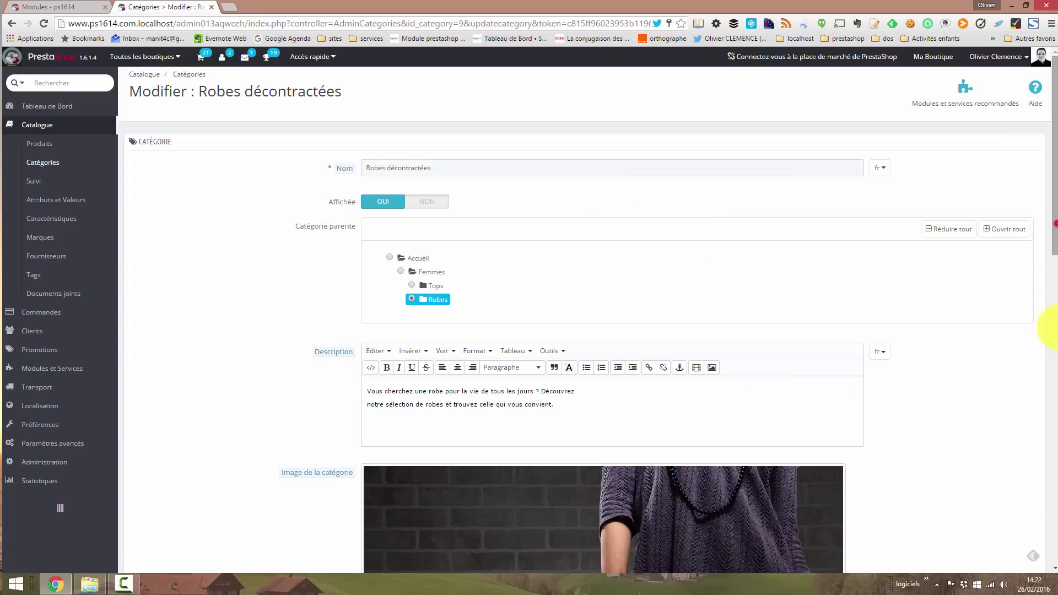
Examine the generated title tag and meta description of the Robes décontractées category
scroll(1051, 331, down, 10)
scroll(1054, 468, down, 2)
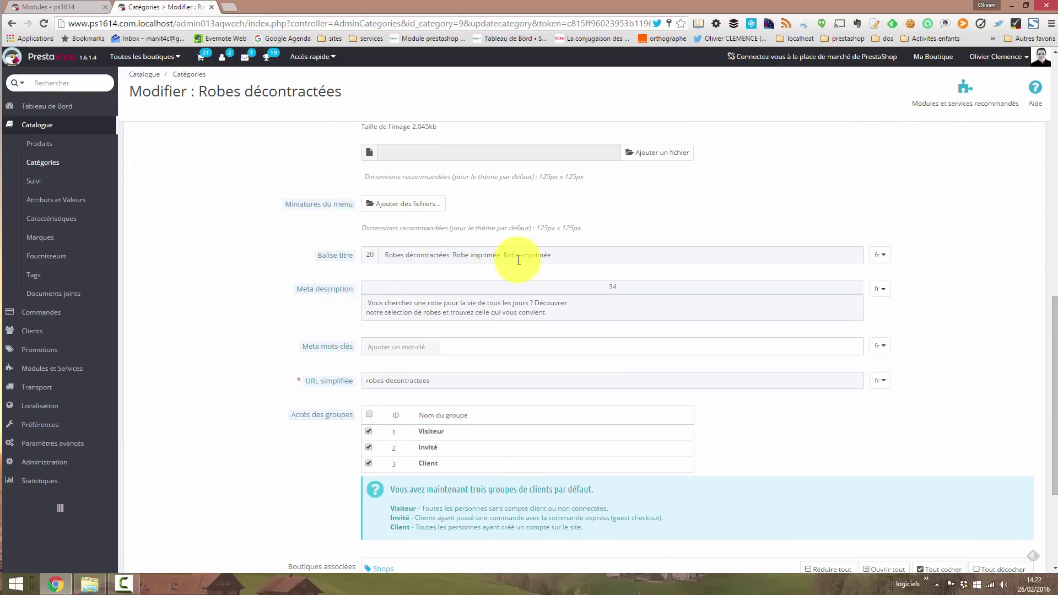
drag(452, 254, 500, 253)
drag(617, 255, 454, 247)
click(460, 274)
right_click(40, 149)
click(248, 131)
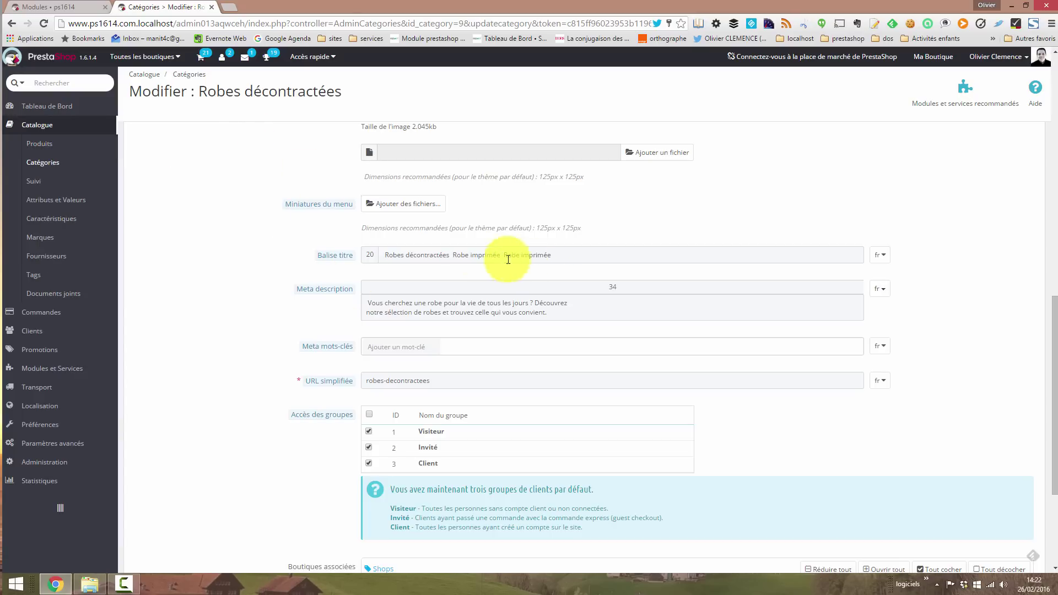
scroll(1042, 280, down, 1)
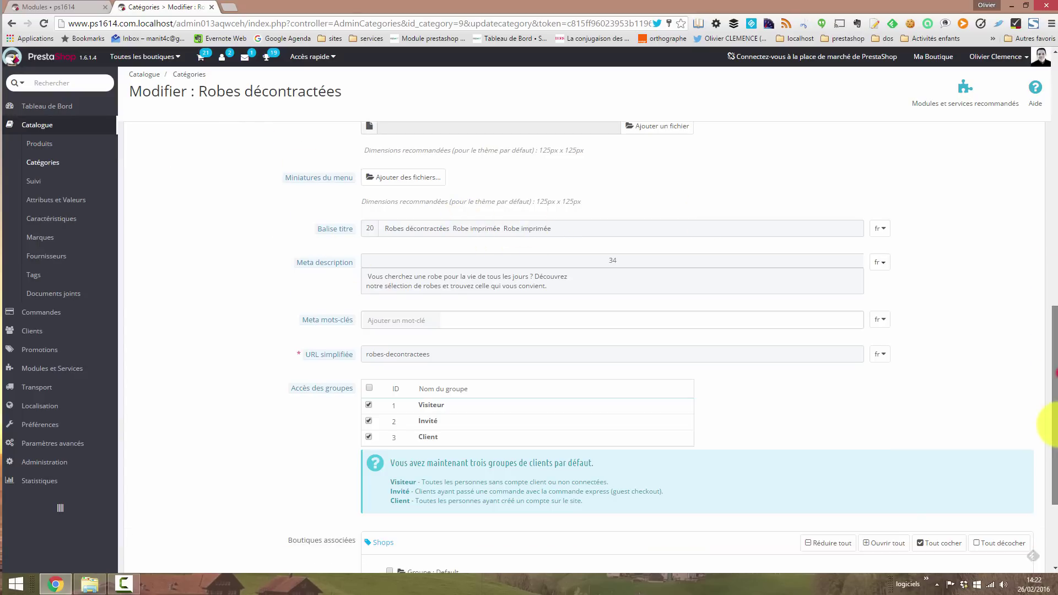
scroll(1047, 287, up, 4)
drag(1056, 340, 1028, 327)
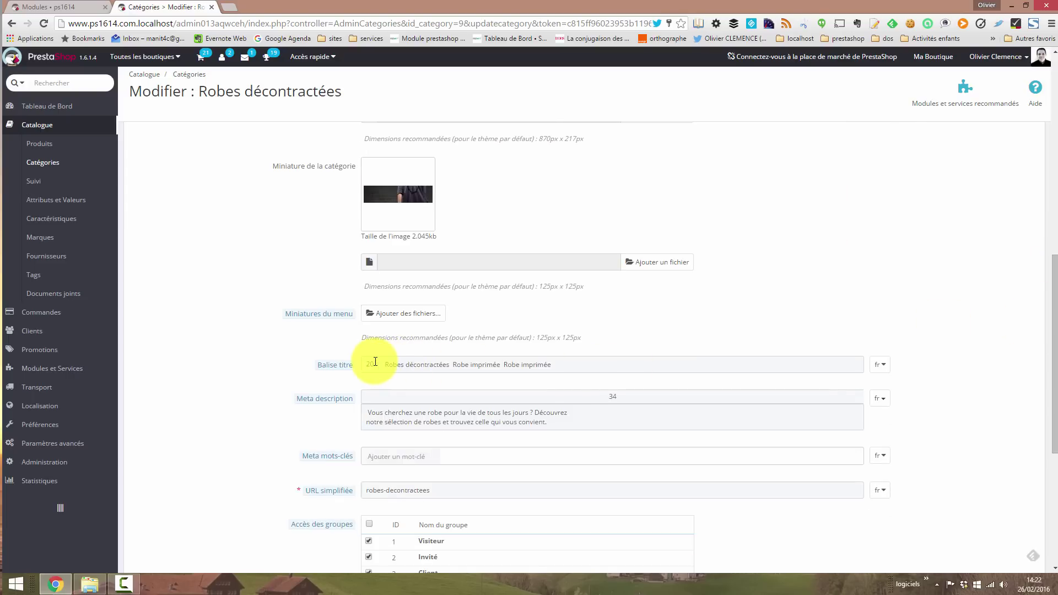
Check the title tag's category-name part against the category's own name, and examine its two product-name parts
scroll(1015, 375, up, 10)
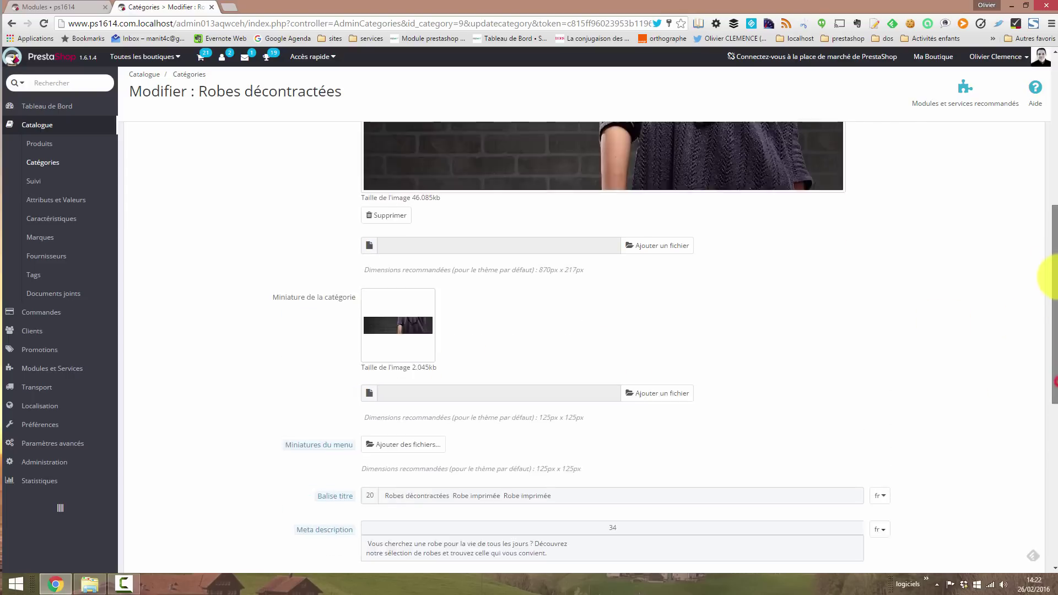
scroll(1037, 352, down, 8)
scroll(1036, 362, up, 10)
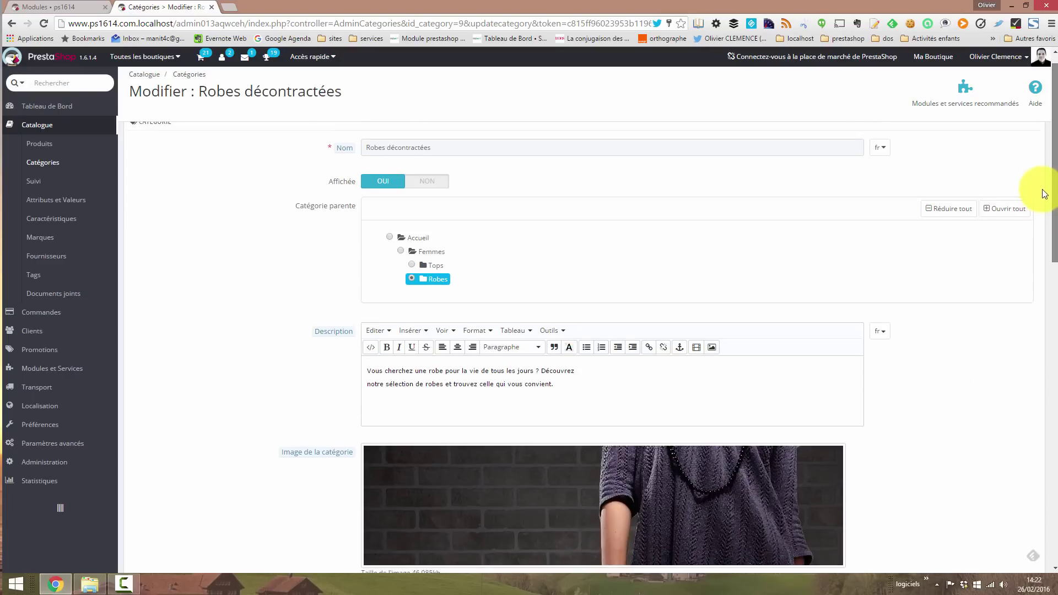
scroll(1036, 353, down, 8)
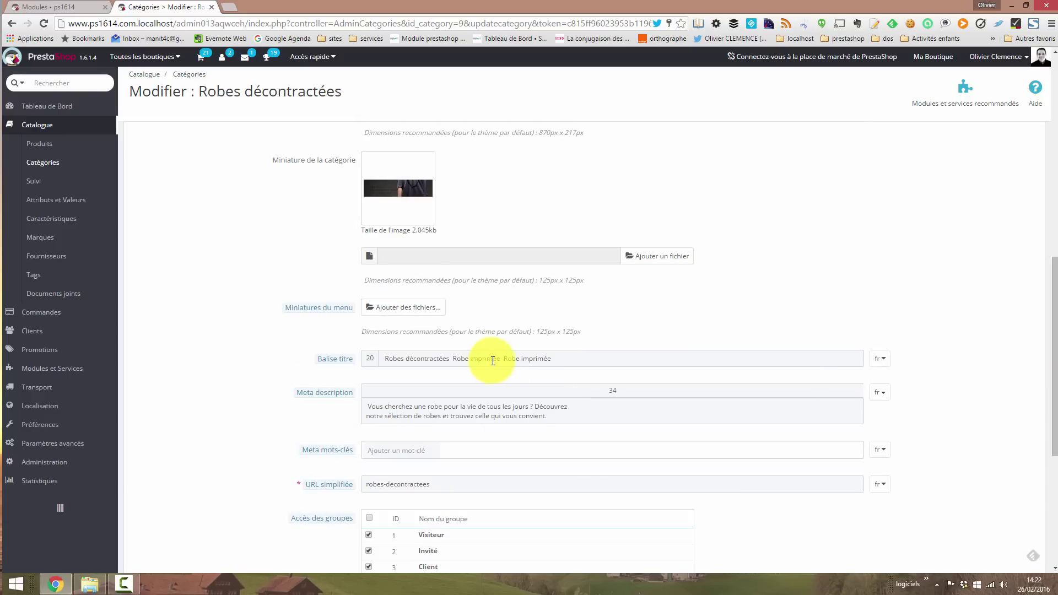
click(406, 359)
drag(449, 357, 277, 342)
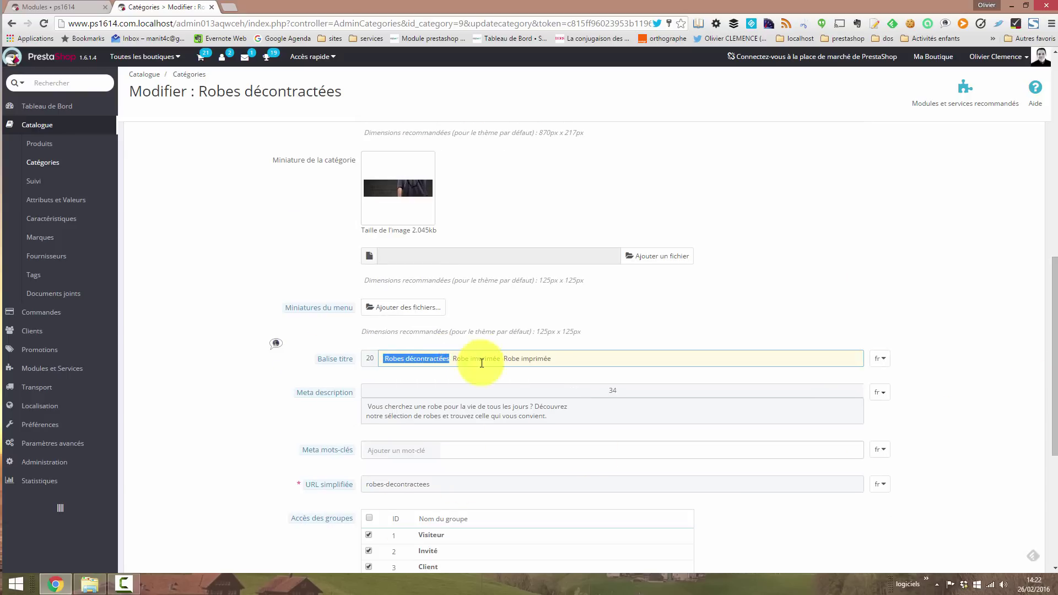
click(496, 394)
drag(455, 359, 555, 352)
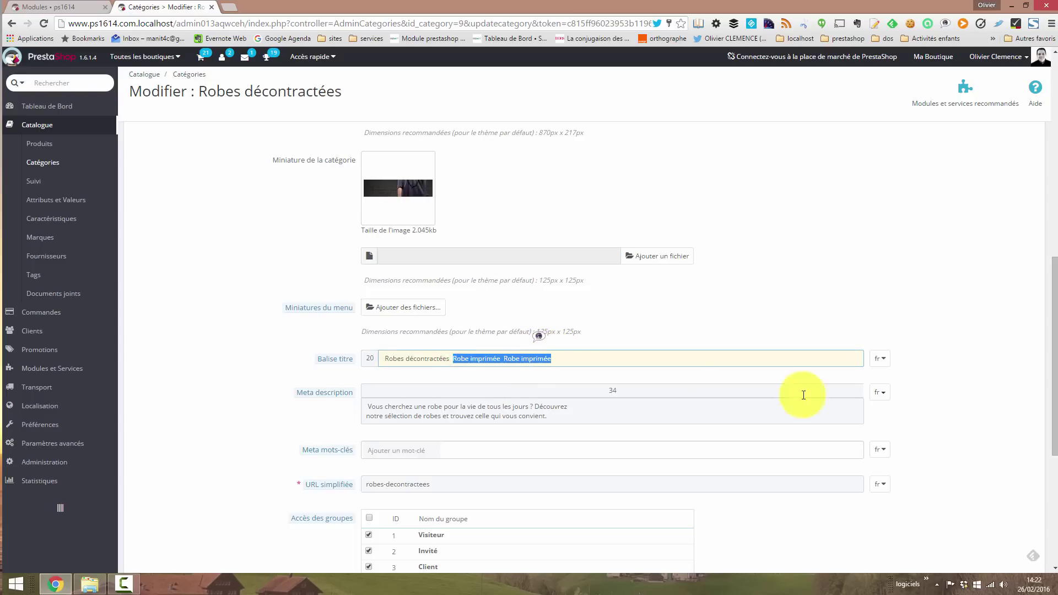
Leave the Robes décontractées category and return to the catalogue's category list
drag(1055, 371, 1050, 215)
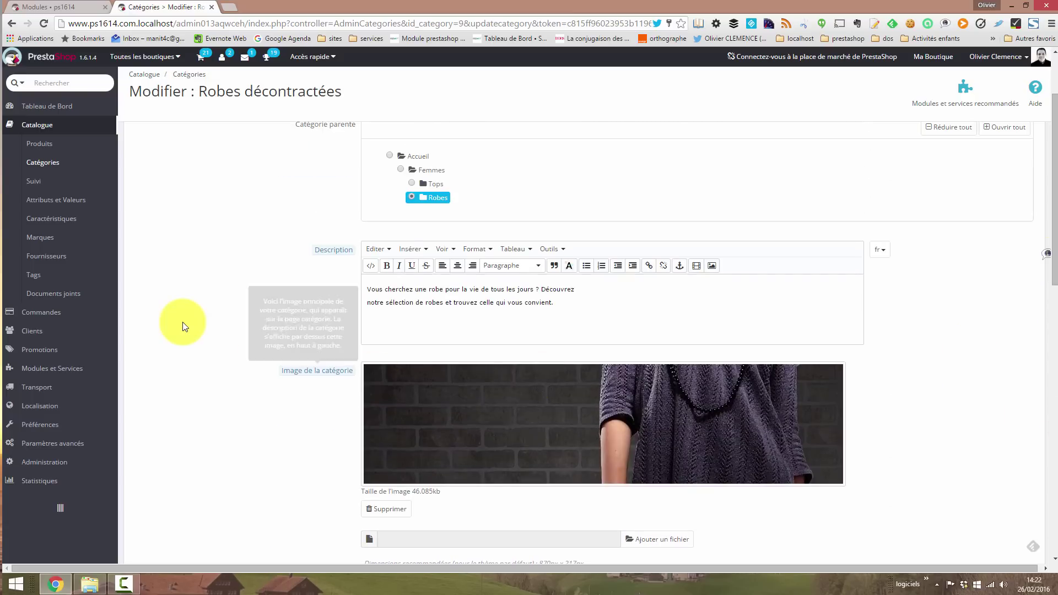
click(44, 152)
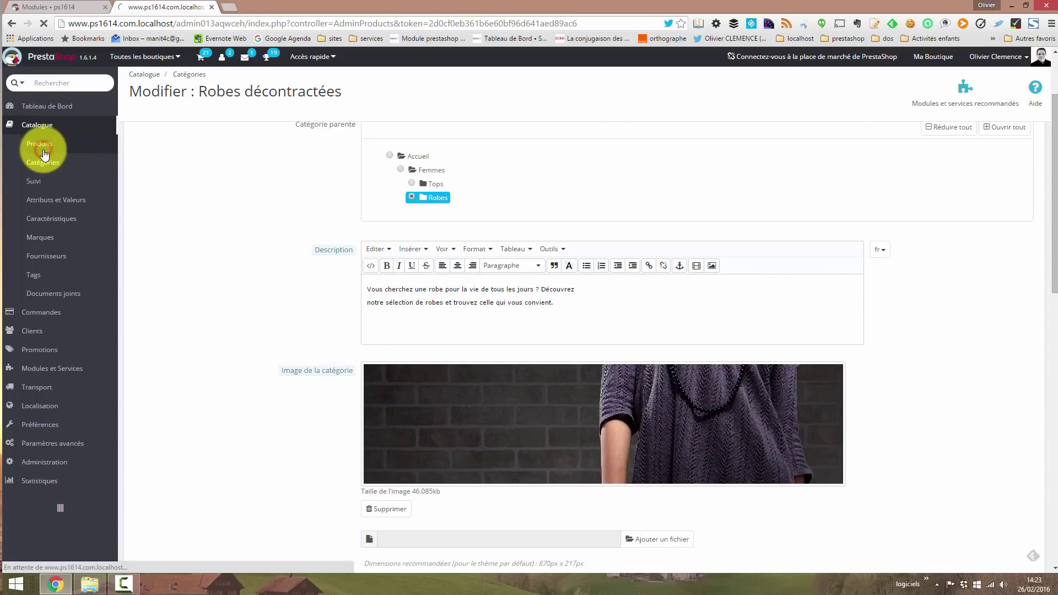
click(37, 162)
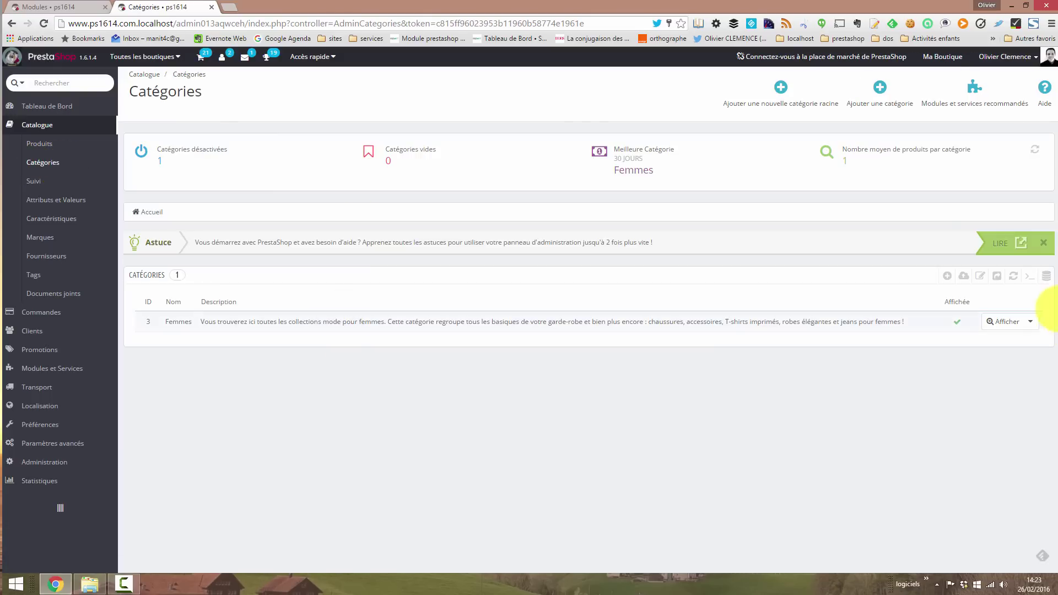
Open the T-shirts category, under Femmes > Tops, for editing
click(777, 324)
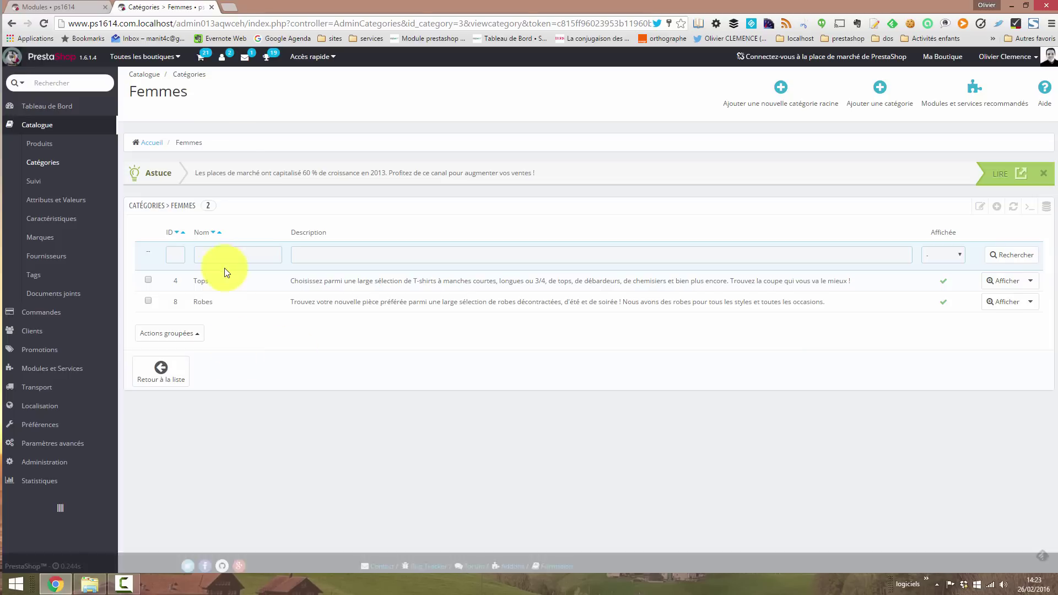
click(727, 285)
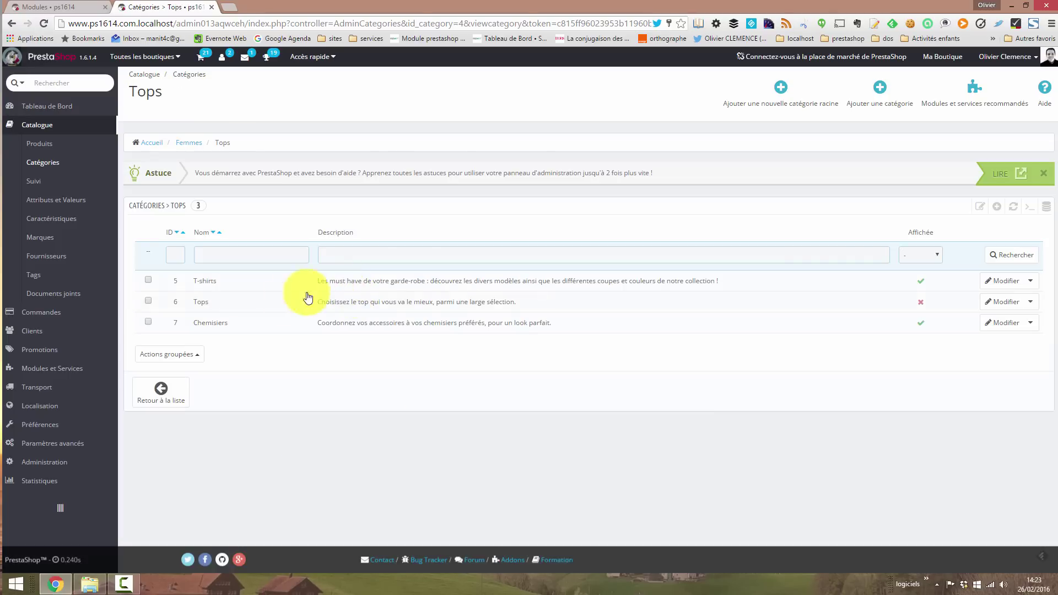
click(1022, 283)
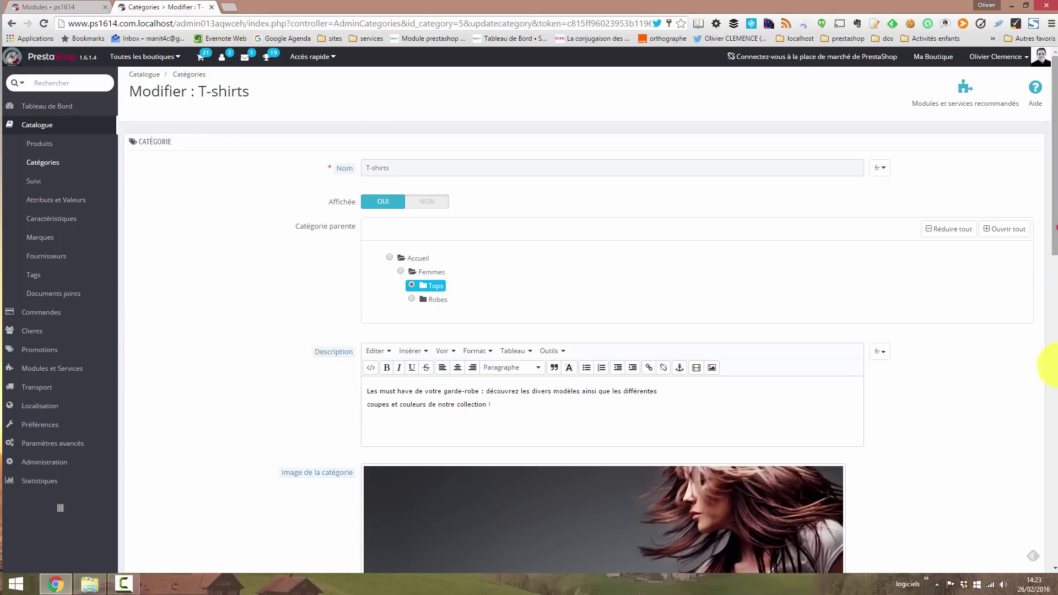
Examine the title tag and meta description of the T-shirts category, checking the parent-name part of the title
drag(1054, 226, 1050, 381)
scroll(1048, 469, down, 5)
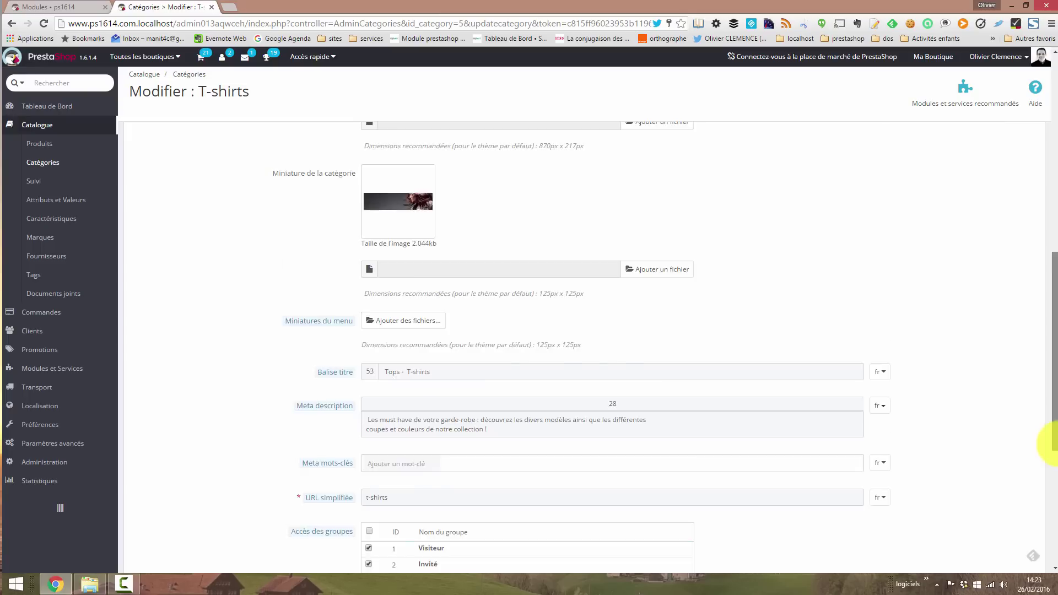
click(393, 236)
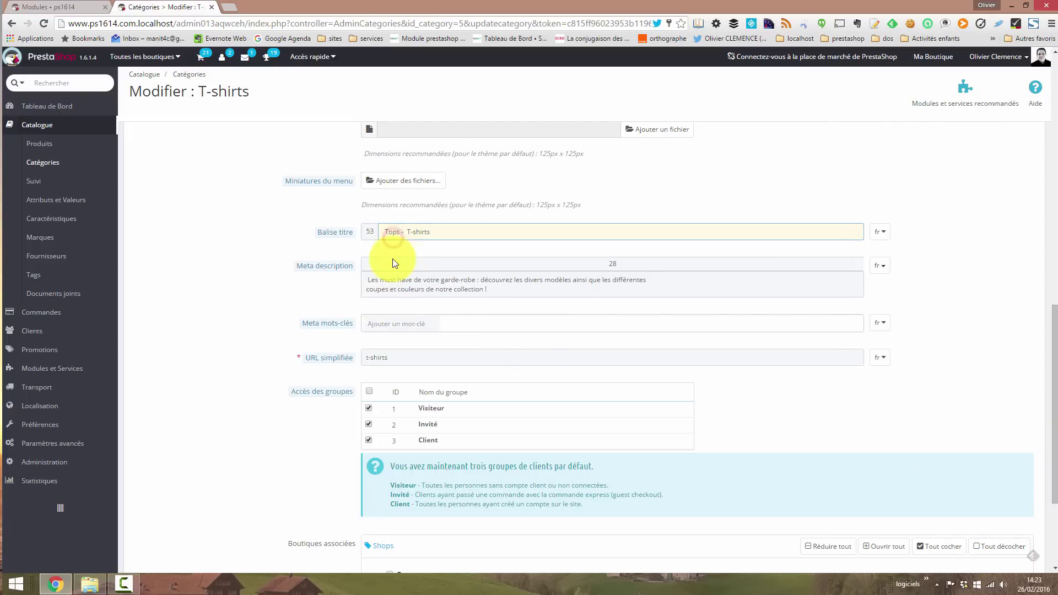
click(409, 238)
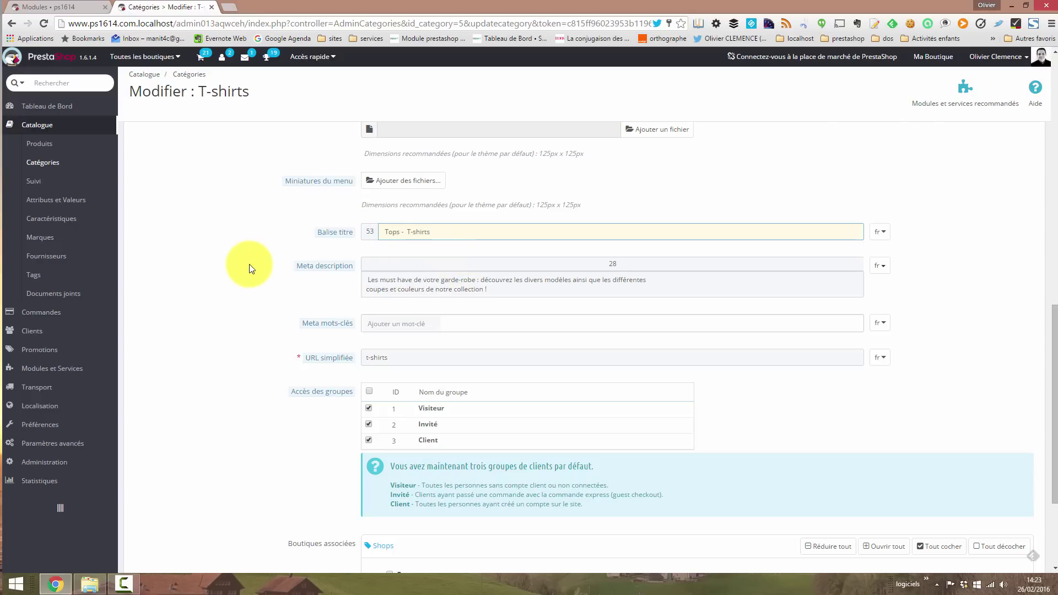
Go back to the Easy seo for prestashop browser tab and review the "categorie test2" setting's categories, meta templates and update options
click(80, 7)
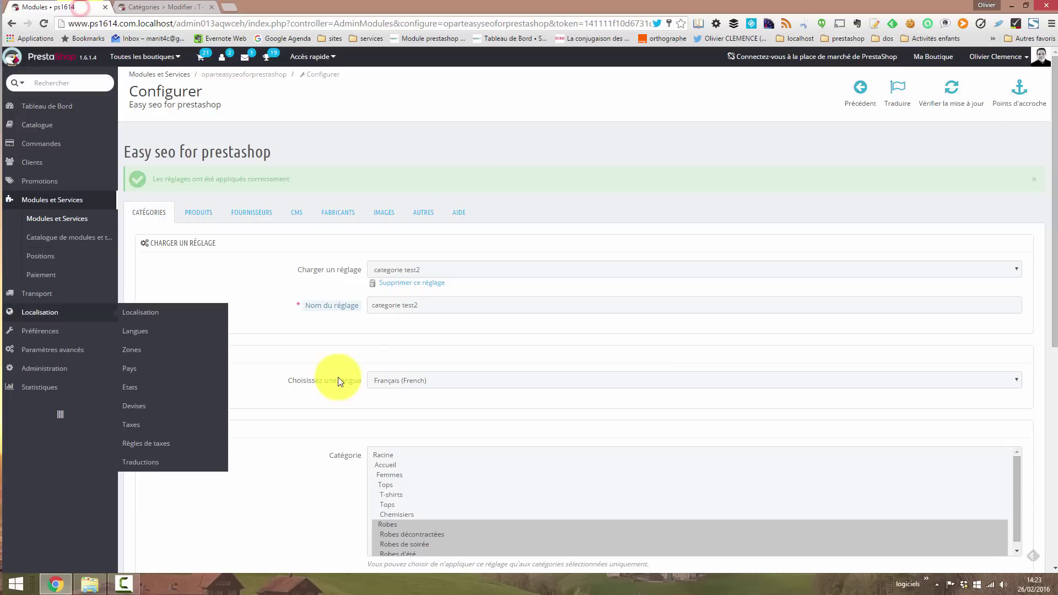
scroll(1054, 250, down, 1)
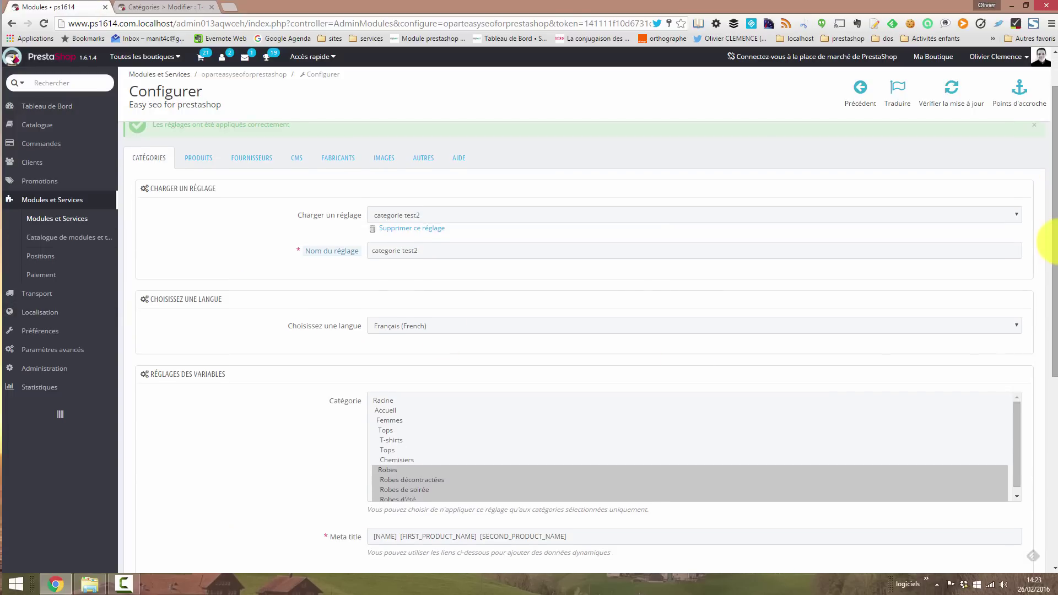
drag(1054, 243, 1054, 421)
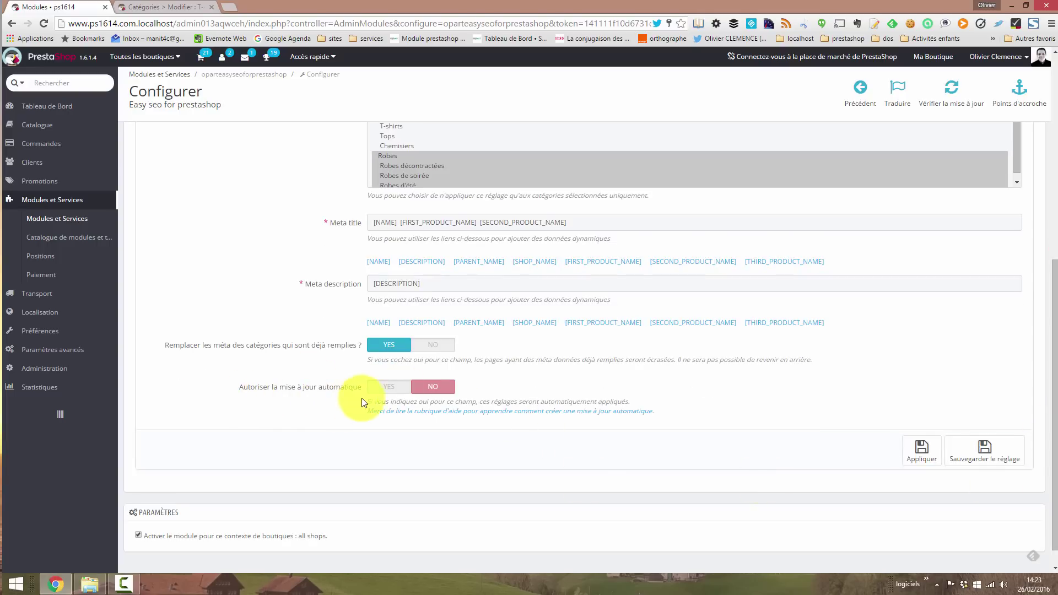
drag(1053, 504, 1050, 259)
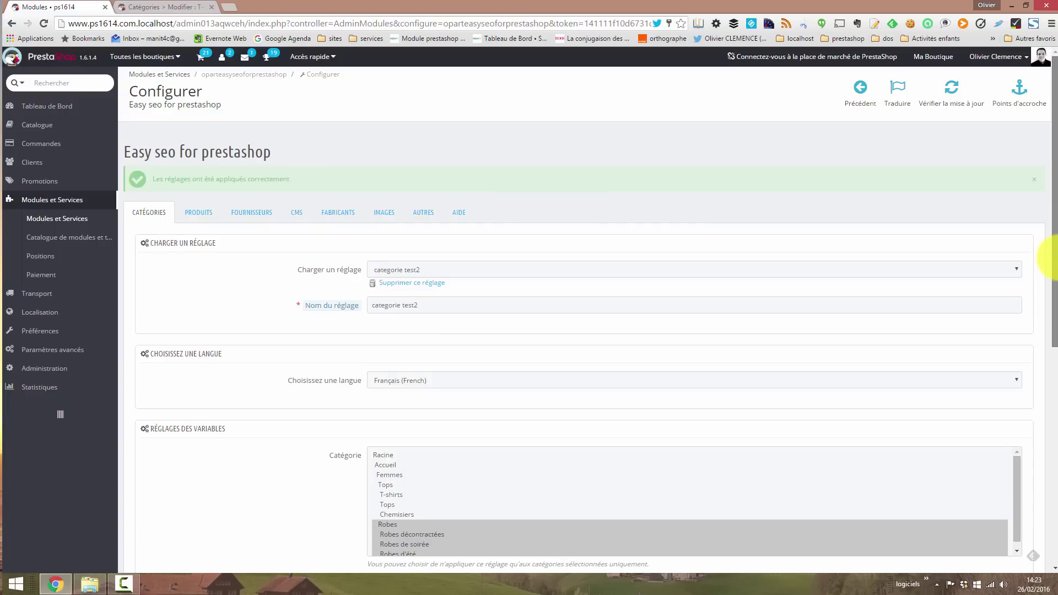
drag(1051, 306, 1052, 433)
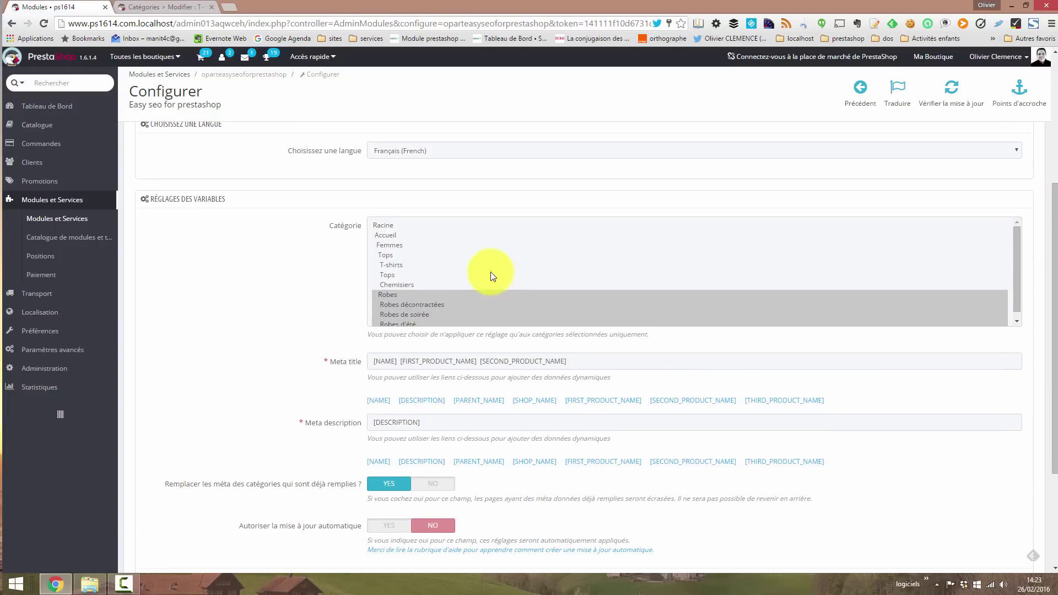
scroll(1039, 322, up, 4)
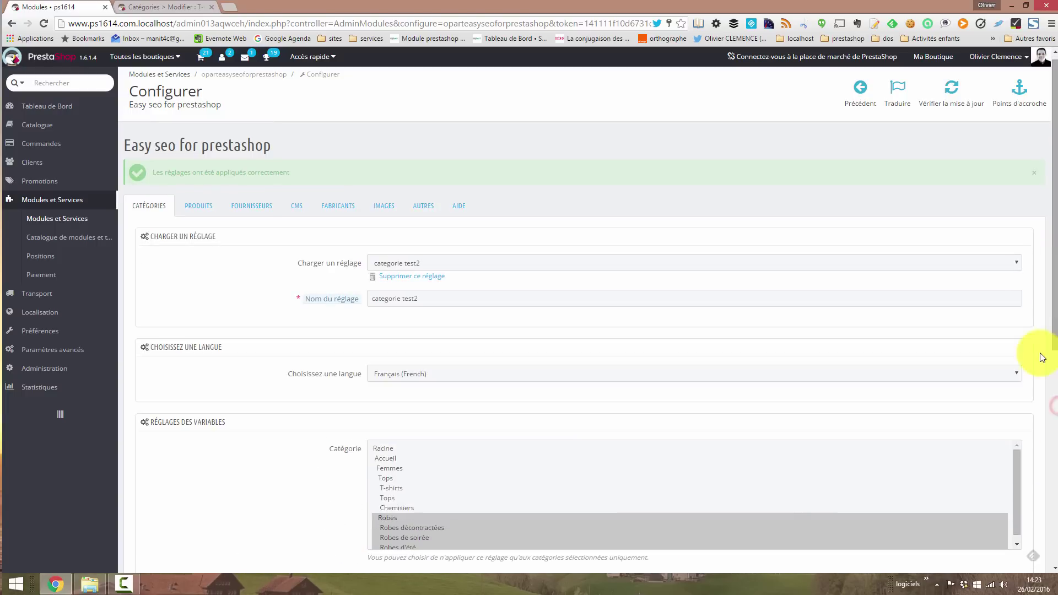
Load the saved "test produits" setting in the module's product section
click(206, 220)
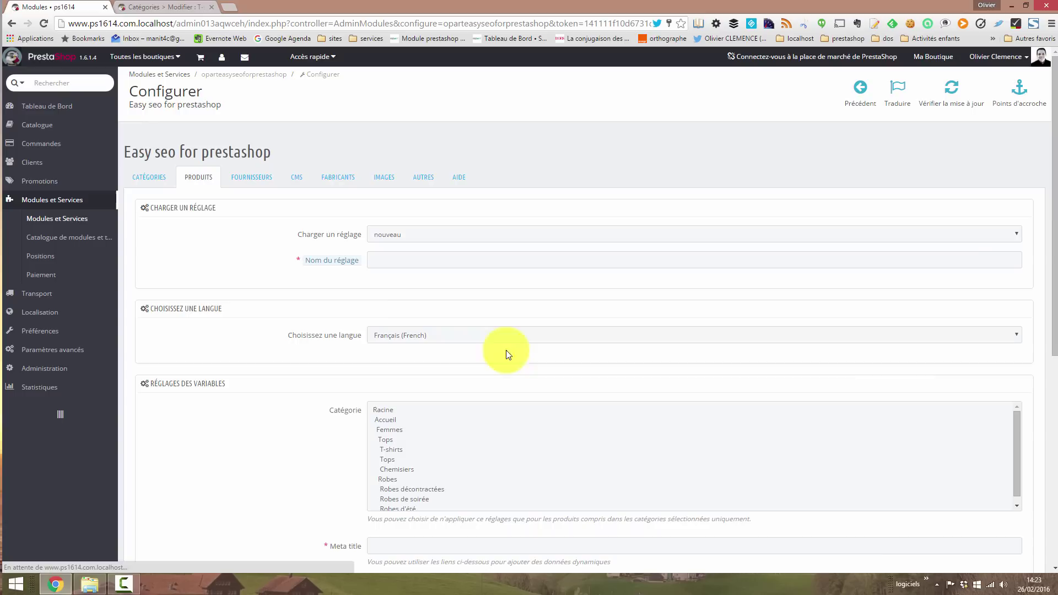
scroll(1050, 248, down, 5)
scroll(1053, 217, up, 3)
click(460, 205)
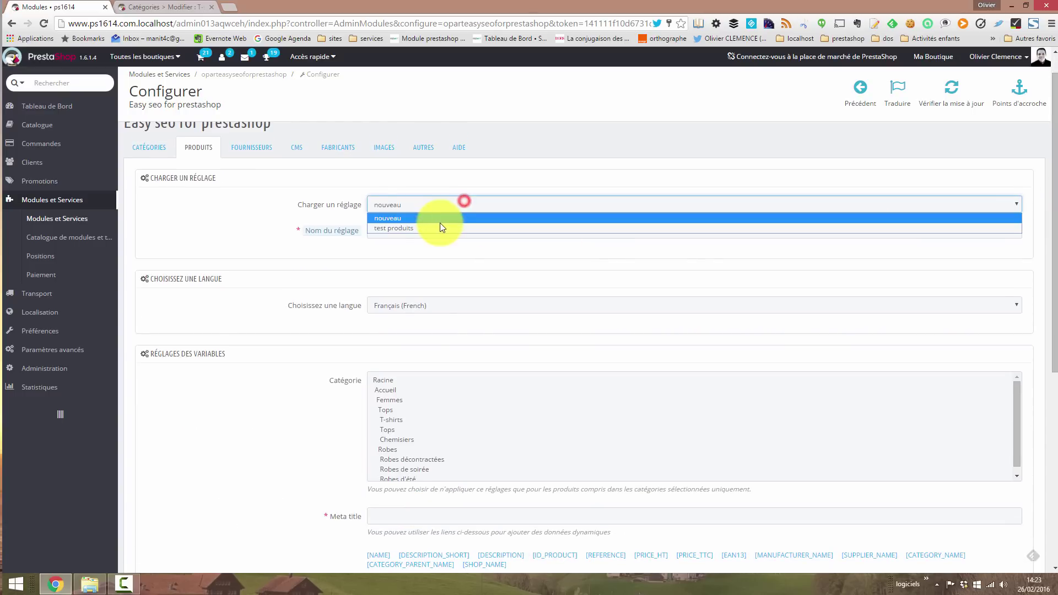
click(436, 229)
Apply the product setting to all categories and append the [SHOP_NAME] variable to its meta title
scroll(1040, 201, down, 4)
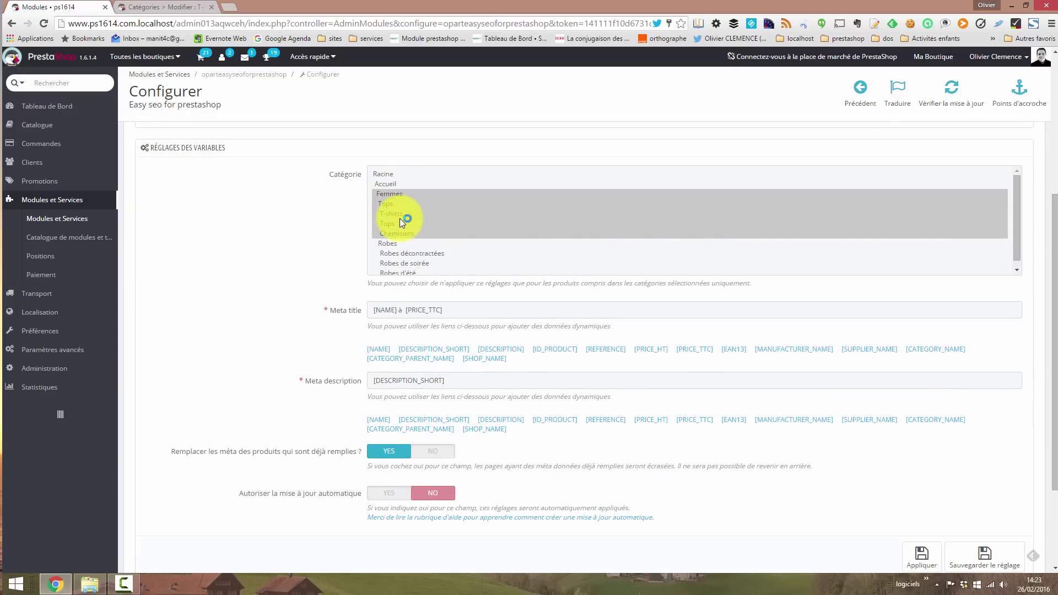
click(398, 174)
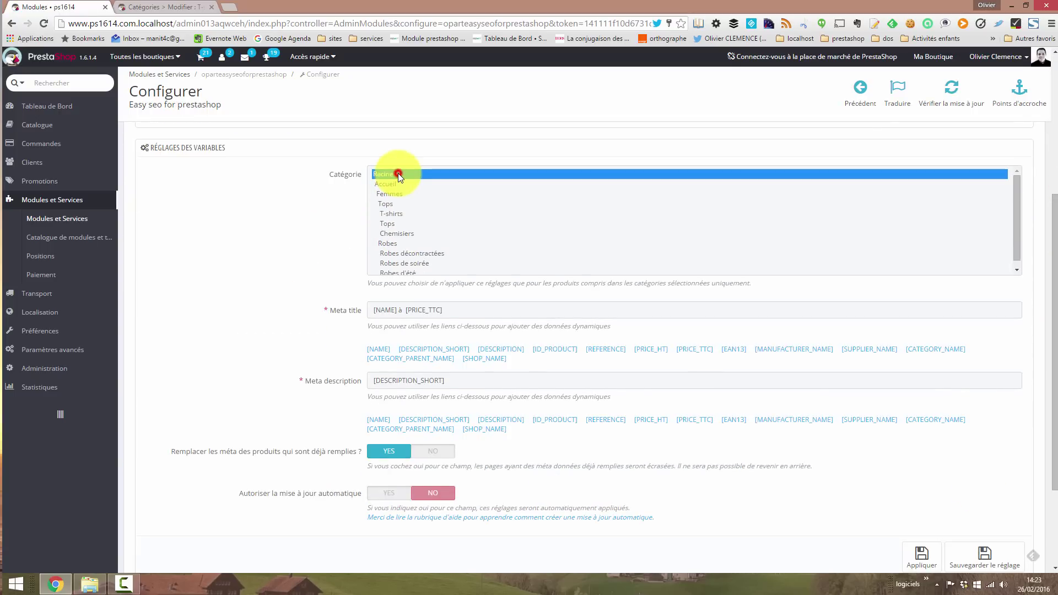
key(ctrl+a)
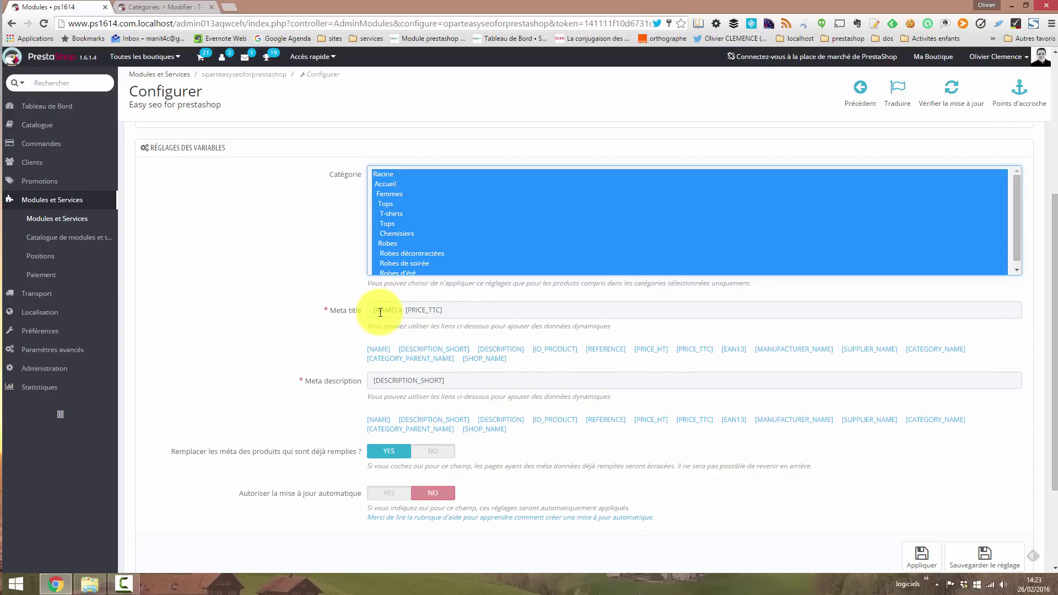
click(452, 310)
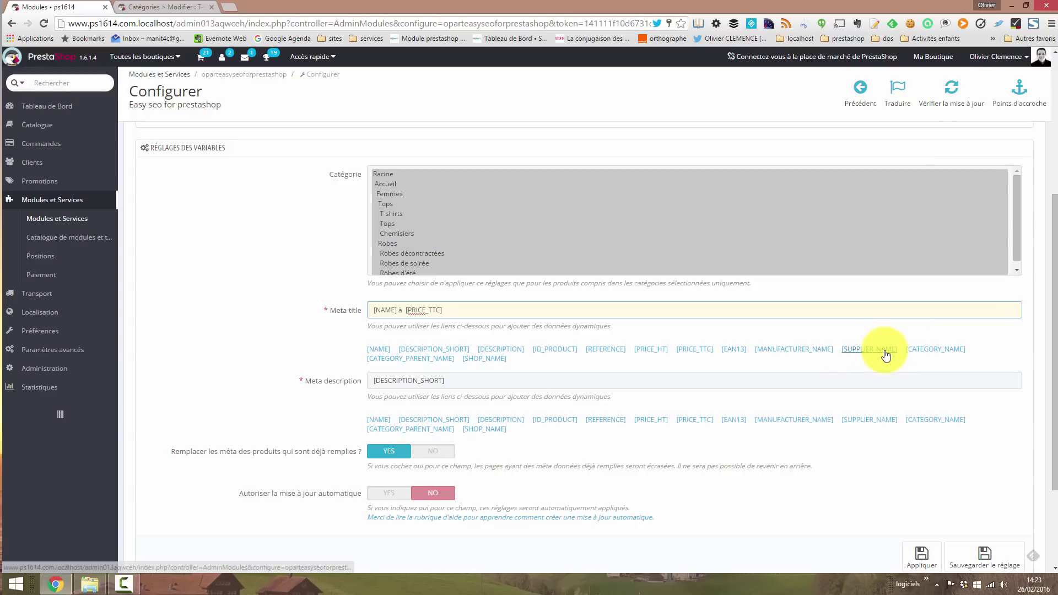
click(481, 358)
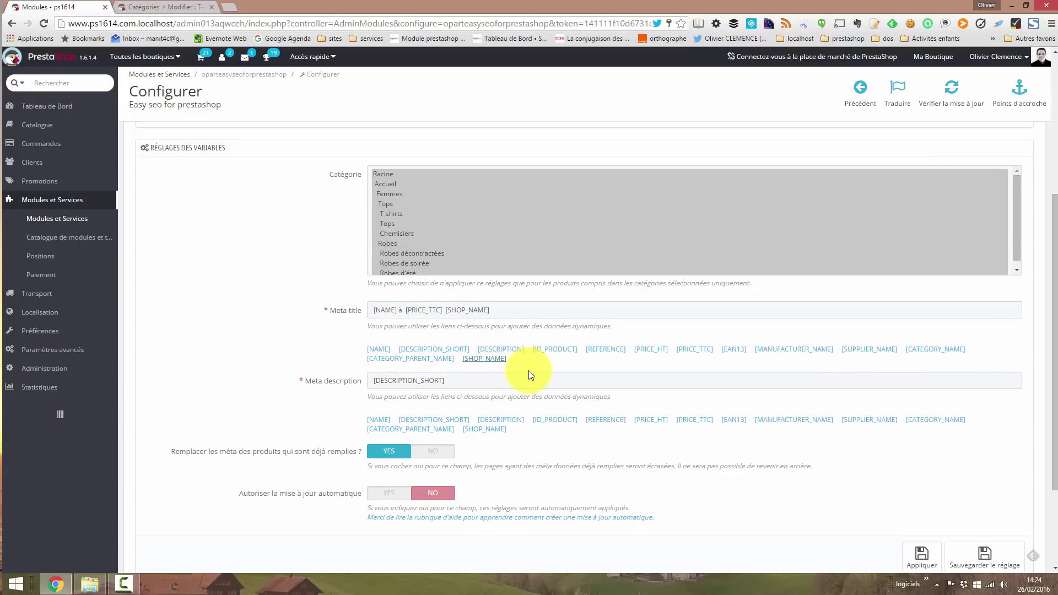
Allow automatic updates for the "test produits" setting and save it
click(520, 381)
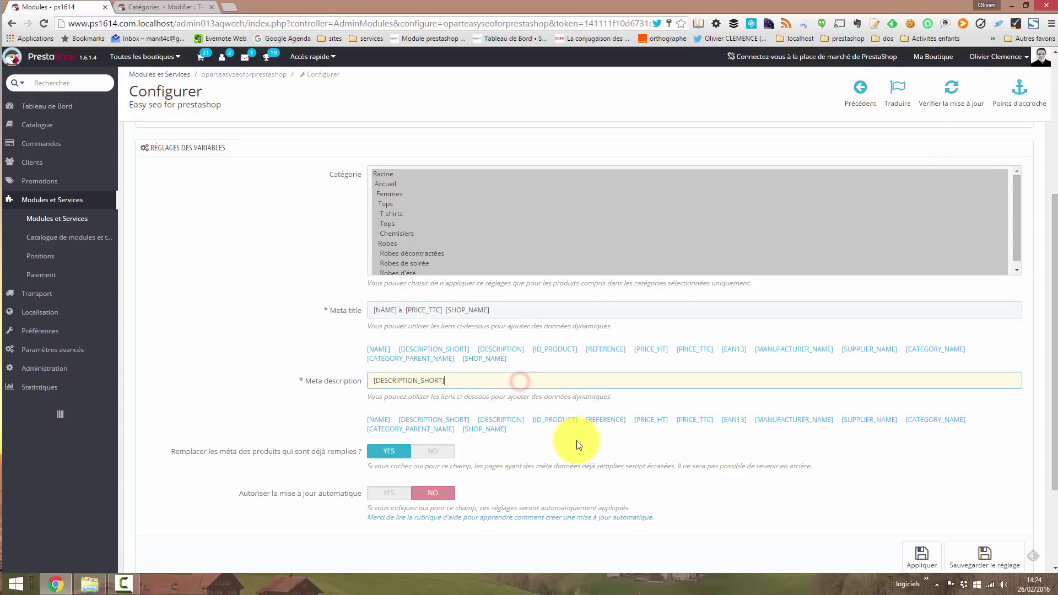
scroll(576, 449, down, 1)
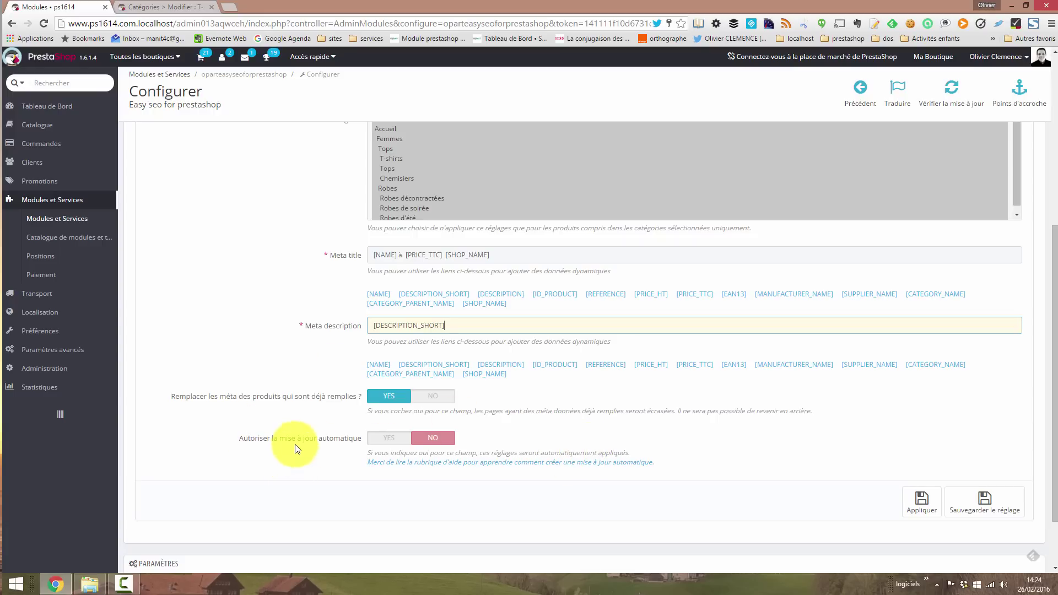
click(389, 439)
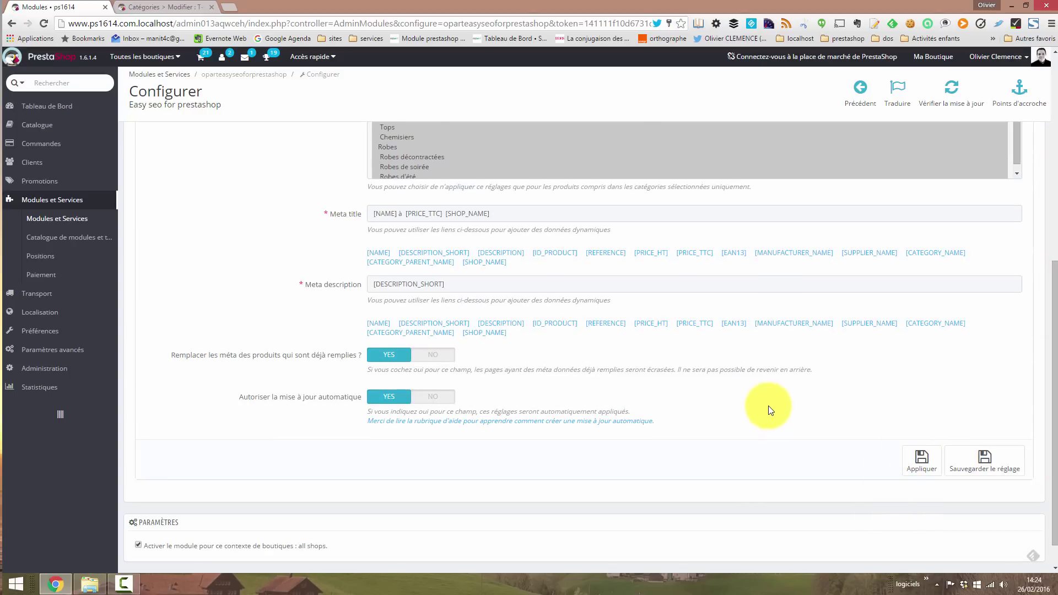
Open the module's help section and examine the cron URL given for automatic updates
drag(1053, 463, 1053, 250)
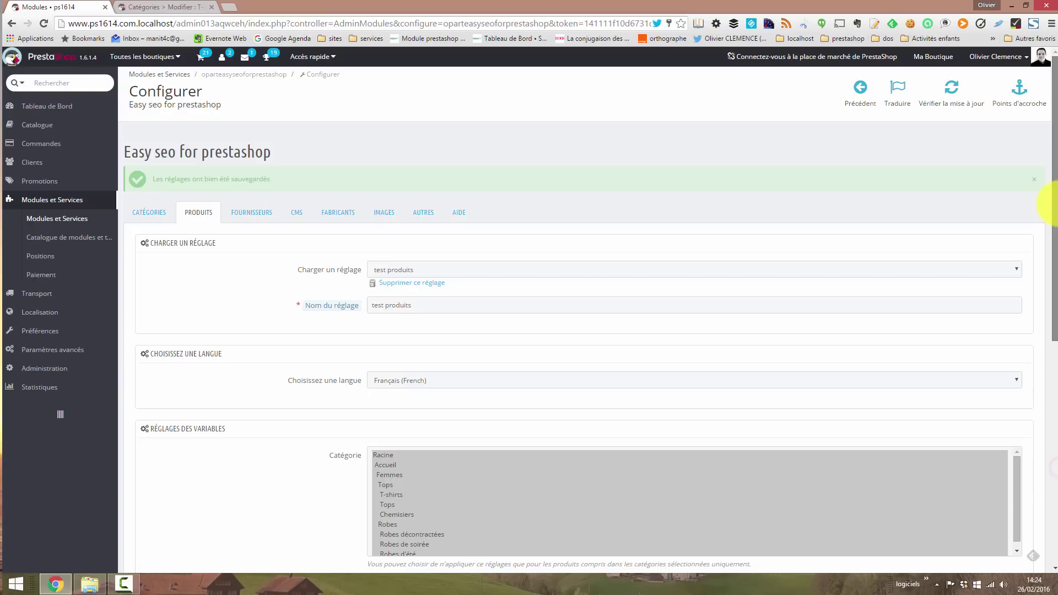
click(461, 215)
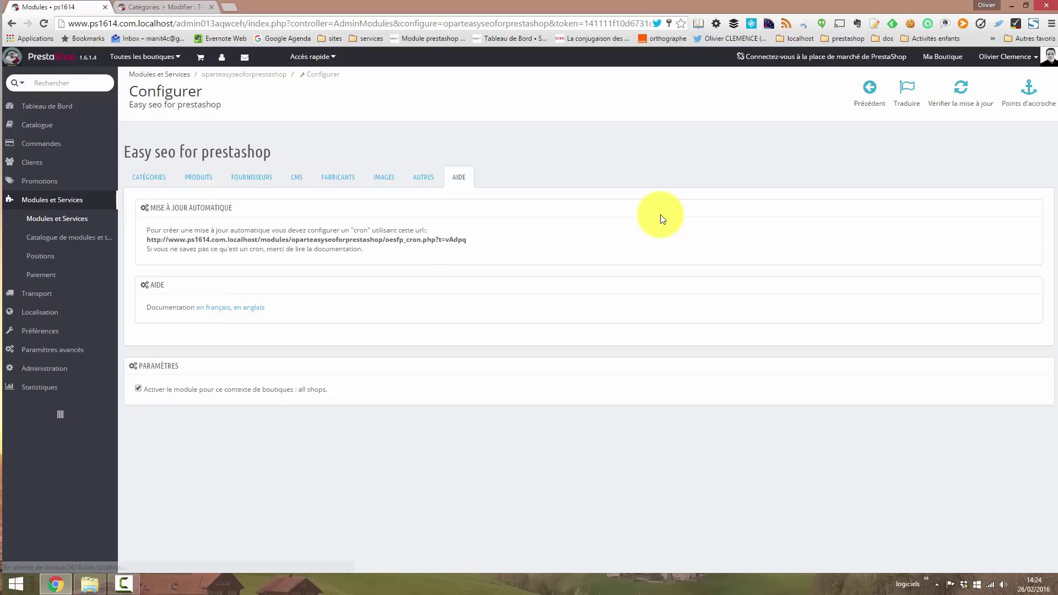
drag(473, 241, 150, 240)
click(563, 241)
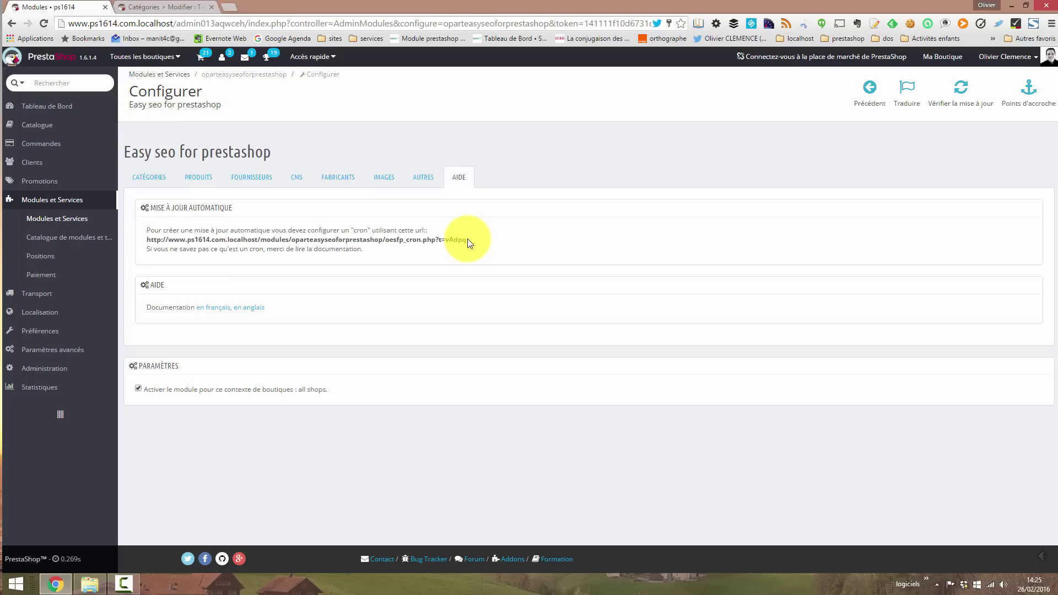
Copy the full automatic-update cron URL from the help section
drag(467, 240, 145, 243)
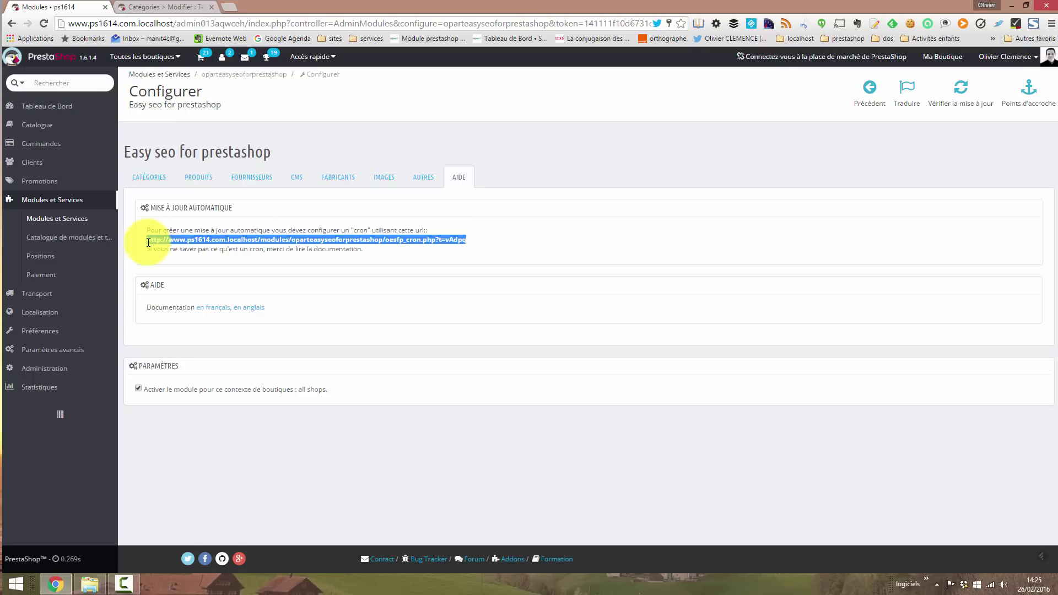
right_click(149, 242)
click(171, 248)
click(580, 269)
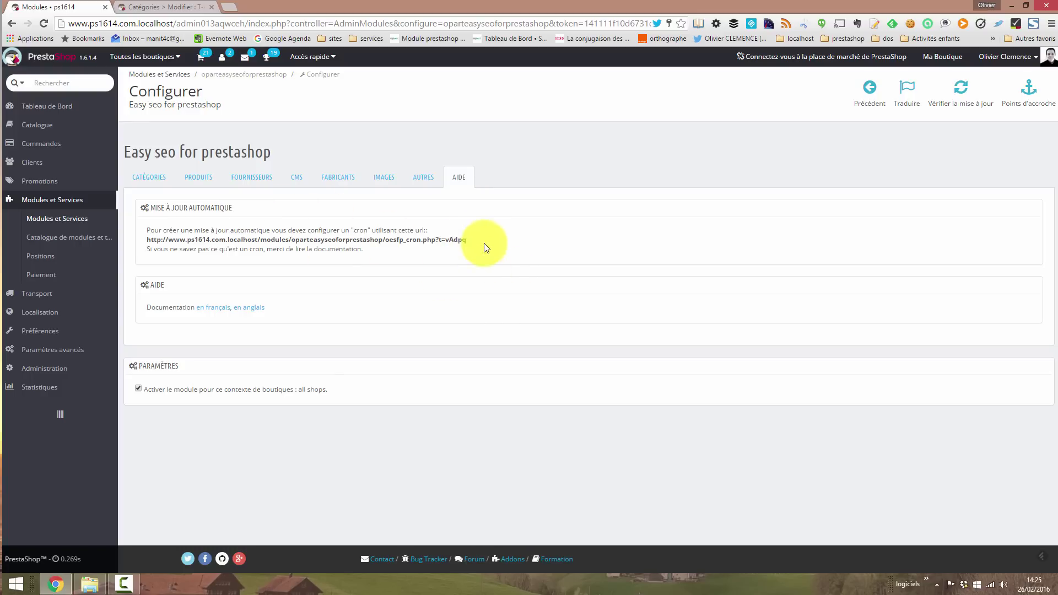
drag(467, 239, 140, 238)
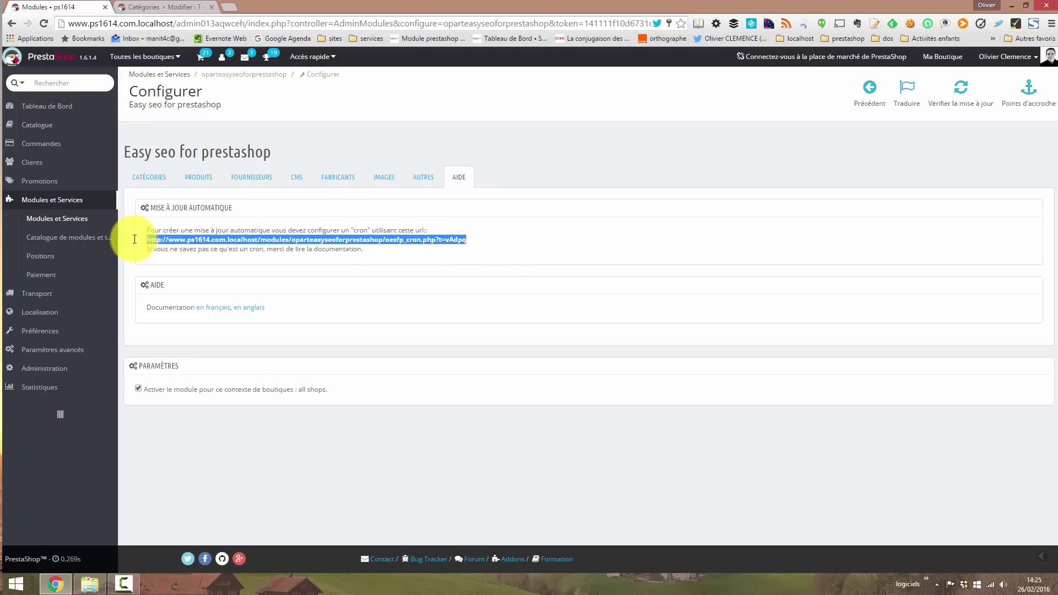
right_click(187, 238)
click(238, 246)
click(438, 240)
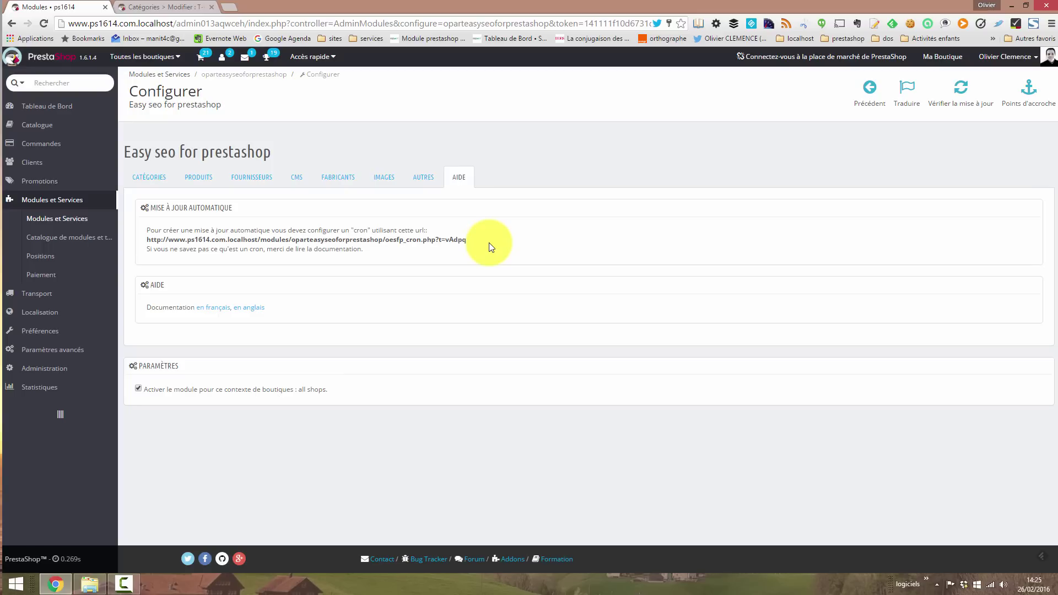
drag(475, 243, 138, 243)
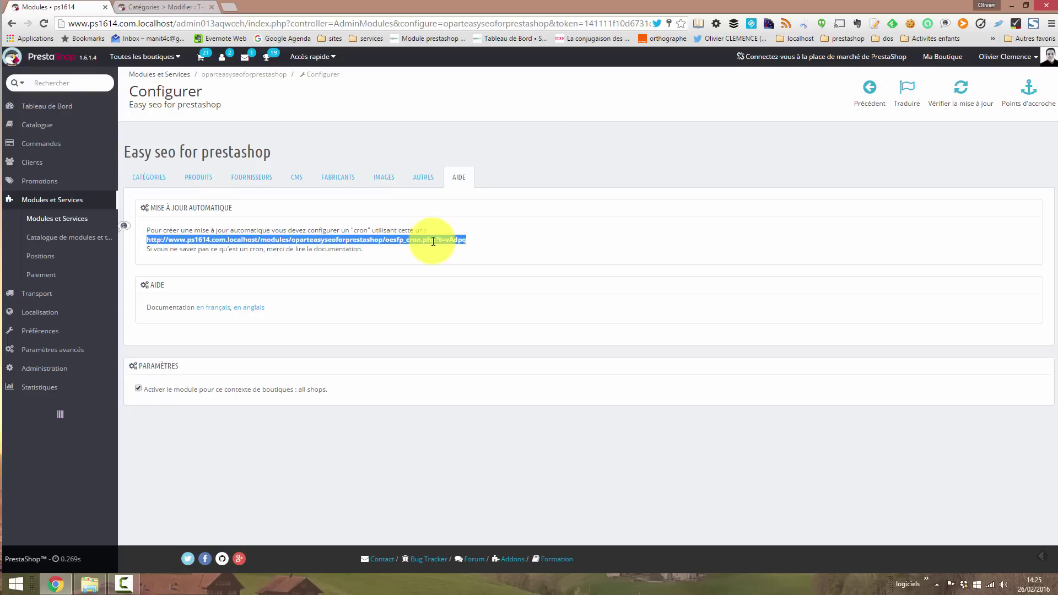
right_click(433, 241)
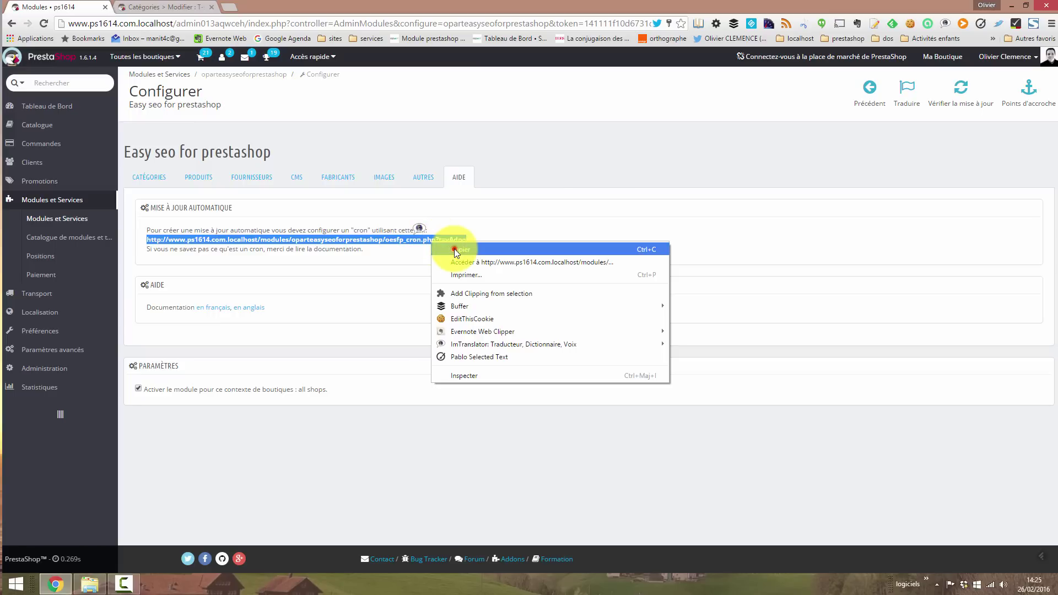
click(452, 248)
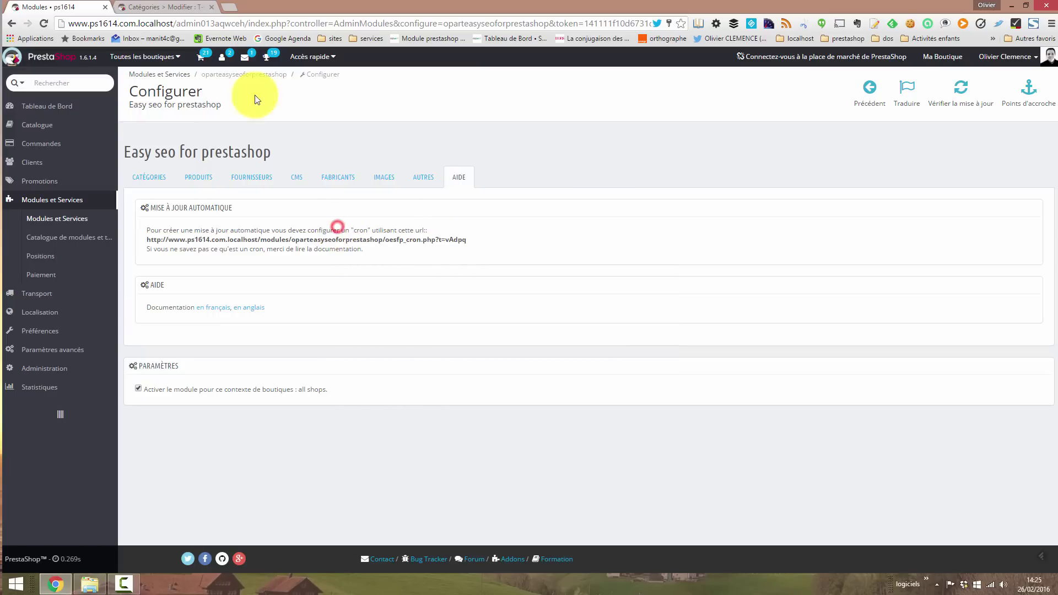
Return to the product section, load the "test produits" setting again and review its variable settings
click(199, 177)
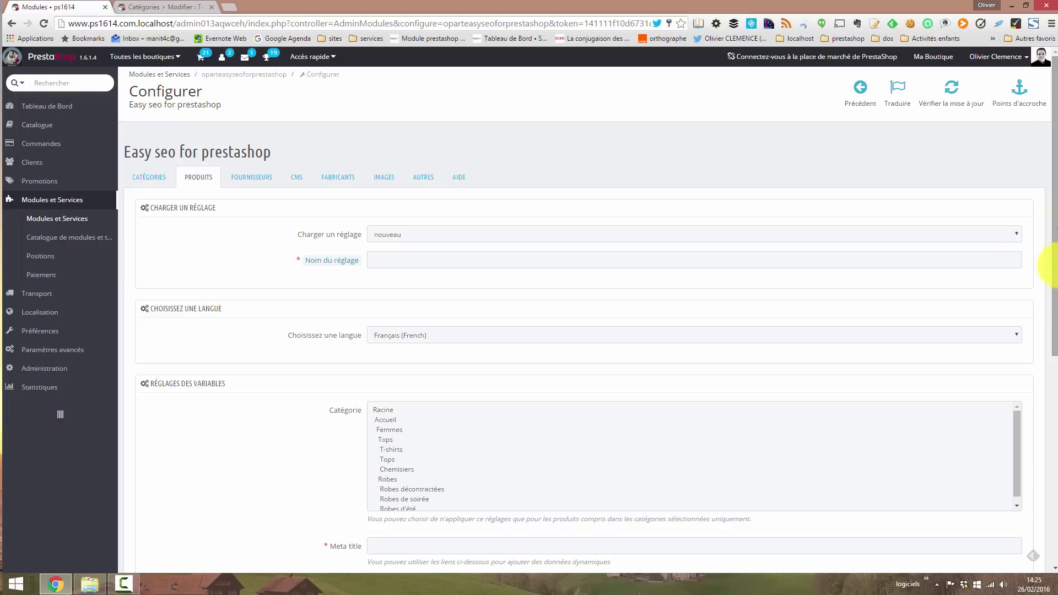
scroll(1036, 243, down, 2)
scroll(1032, 253, up, 1)
click(457, 204)
click(450, 223)
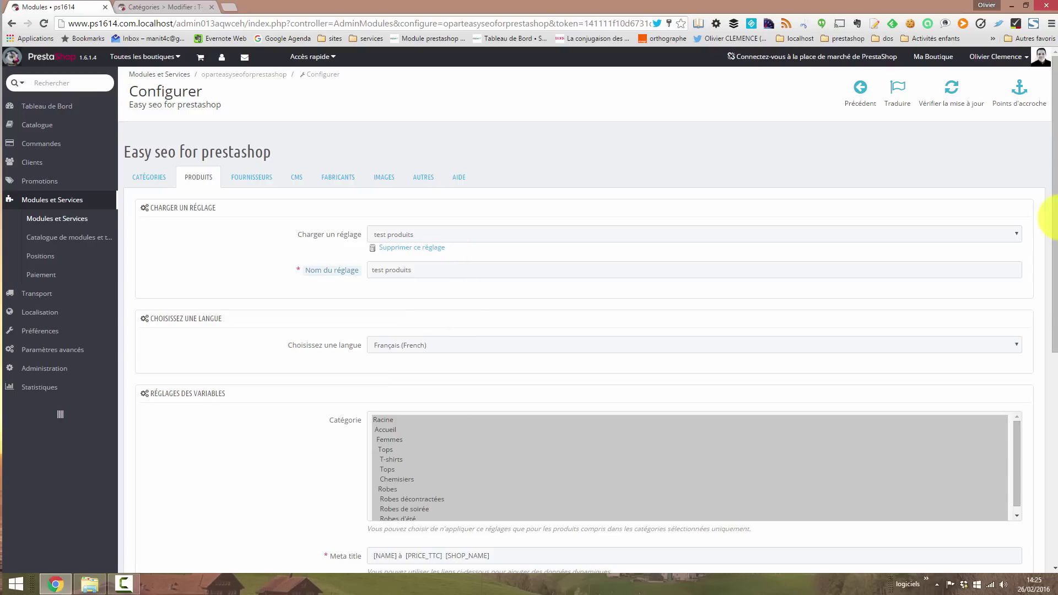
drag(1053, 218, 1050, 311)
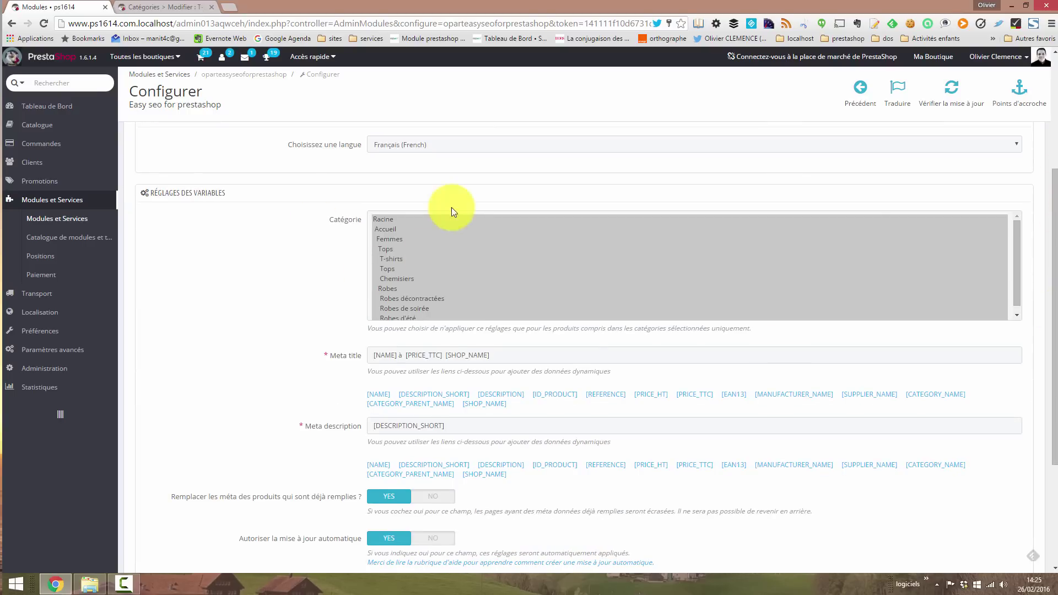
Run the automatic update by opening the copied cron URL with its token in a new browser tab and check the response
drag(1057, 214, 1055, 267)
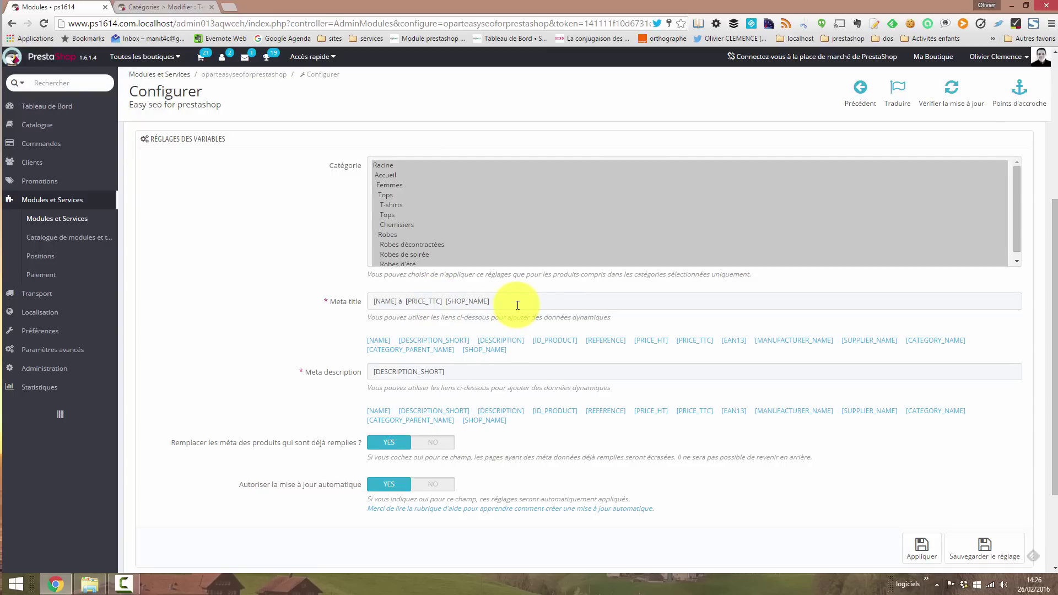
click(228, 6)
click(312, 25)
key(ctrl+v)
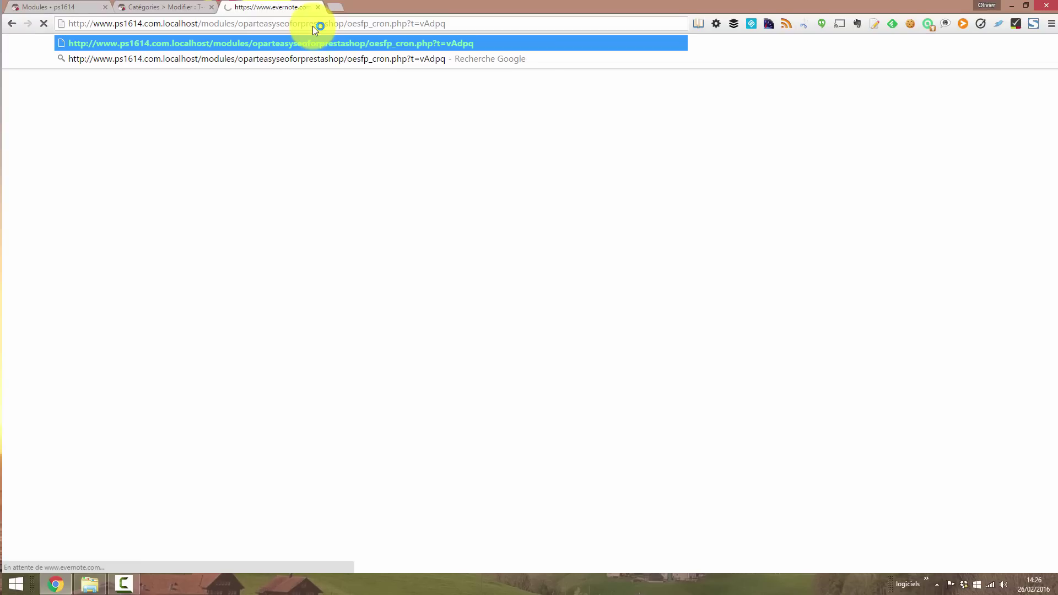
key(Return)
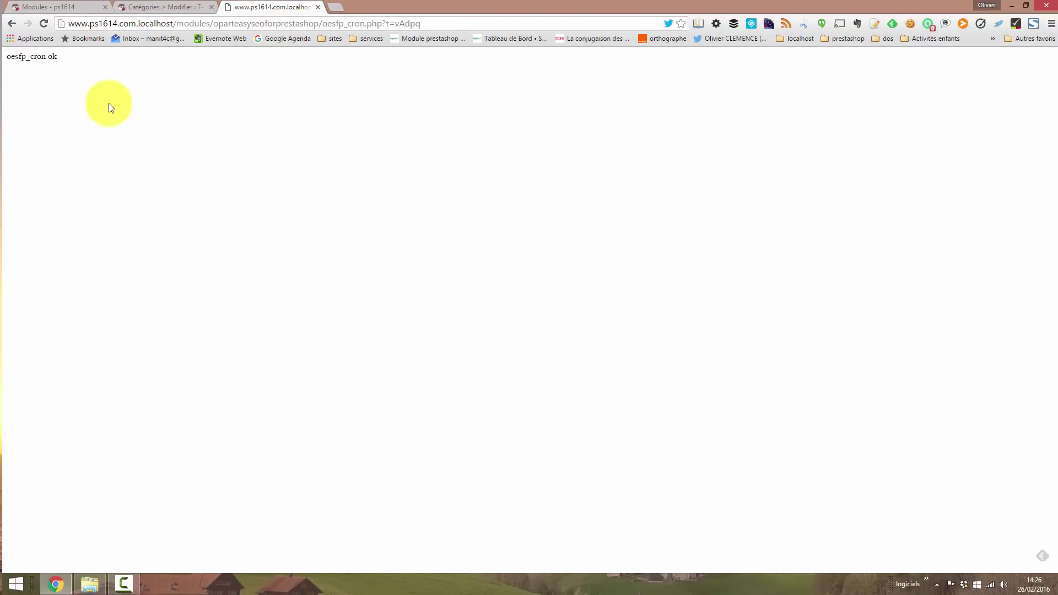
triple_click(73, 55)
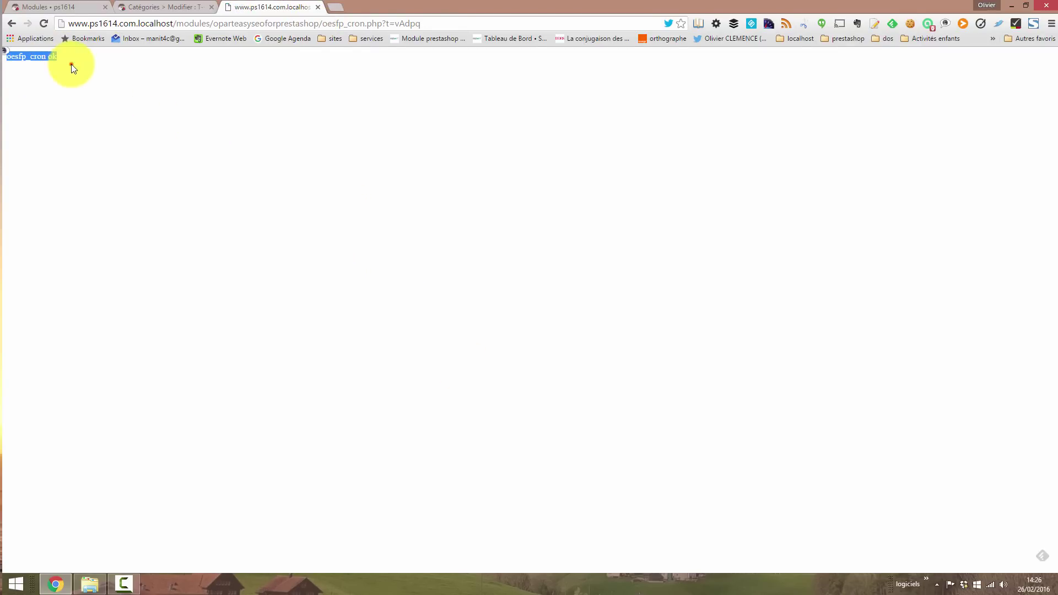
Open the product "Robe en mousseline imprimée" from the catalogue's product list and examine its SEO title and meta description
click(141, 7)
click(49, 6)
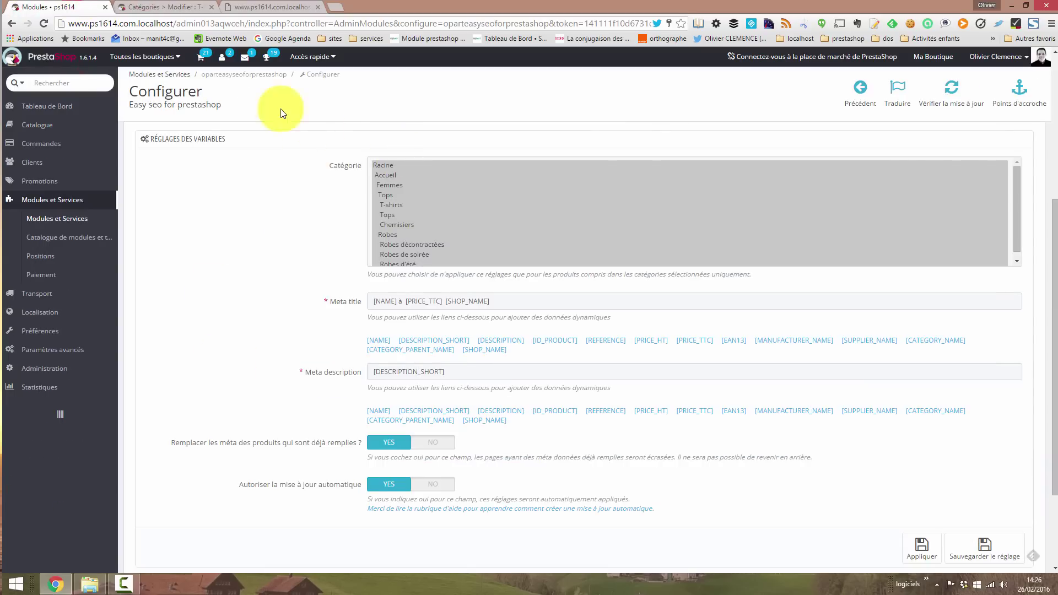
click(160, 7)
click(44, 145)
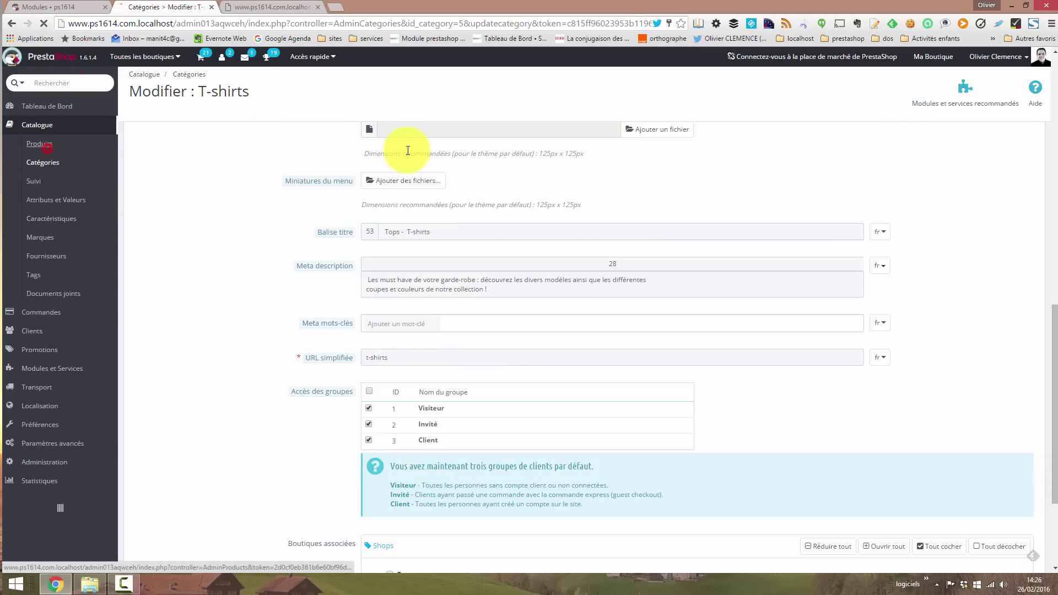
drag(1055, 262, 1054, 369)
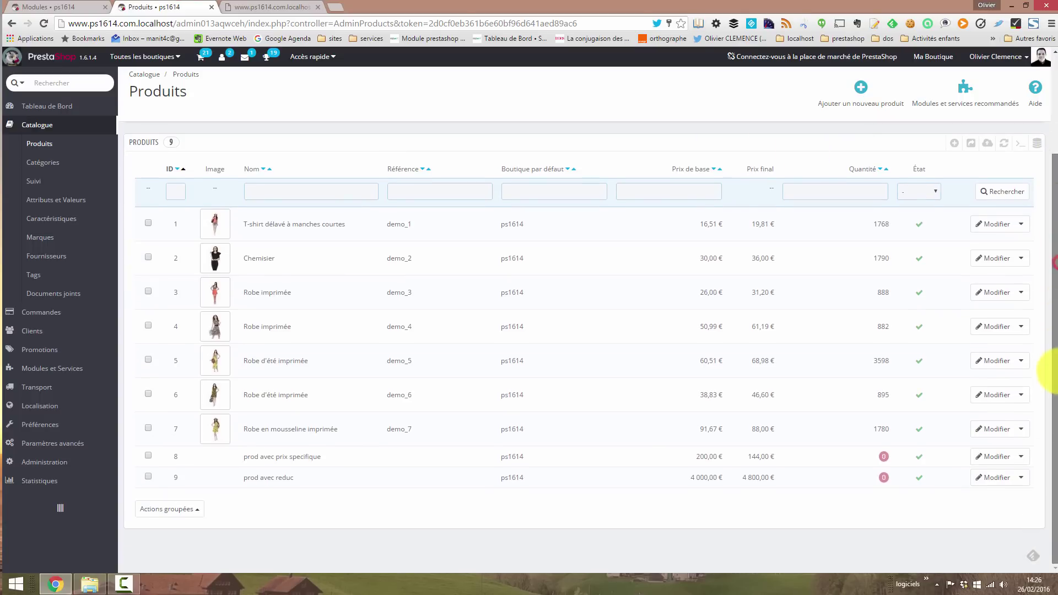
click(1002, 436)
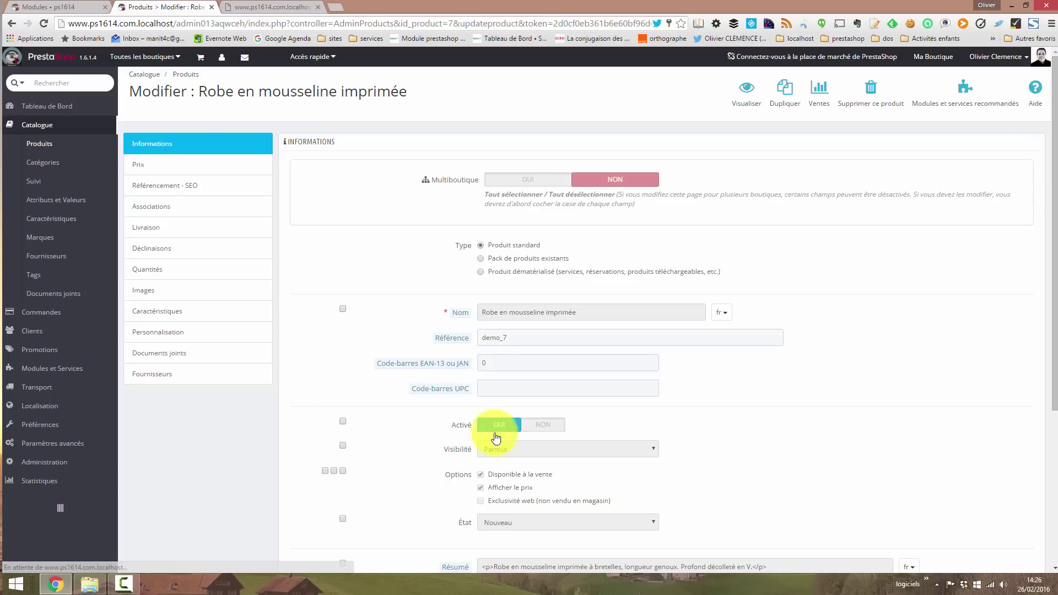
click(150, 186)
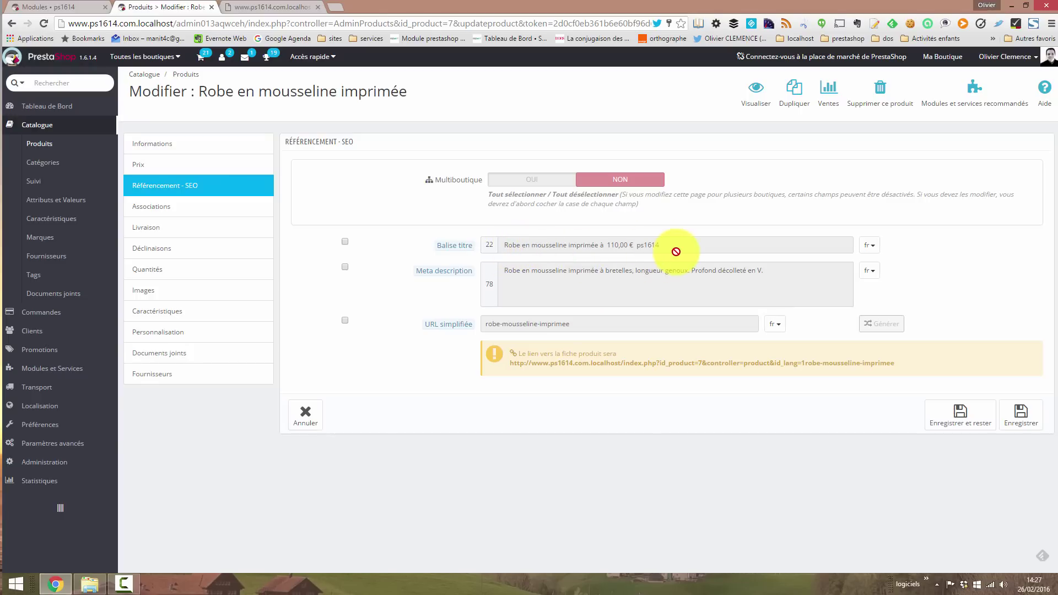
Enable all multistore price fields for the product, set its tax-included sale price to 80.00 € and save while staying on the page
click(154, 166)
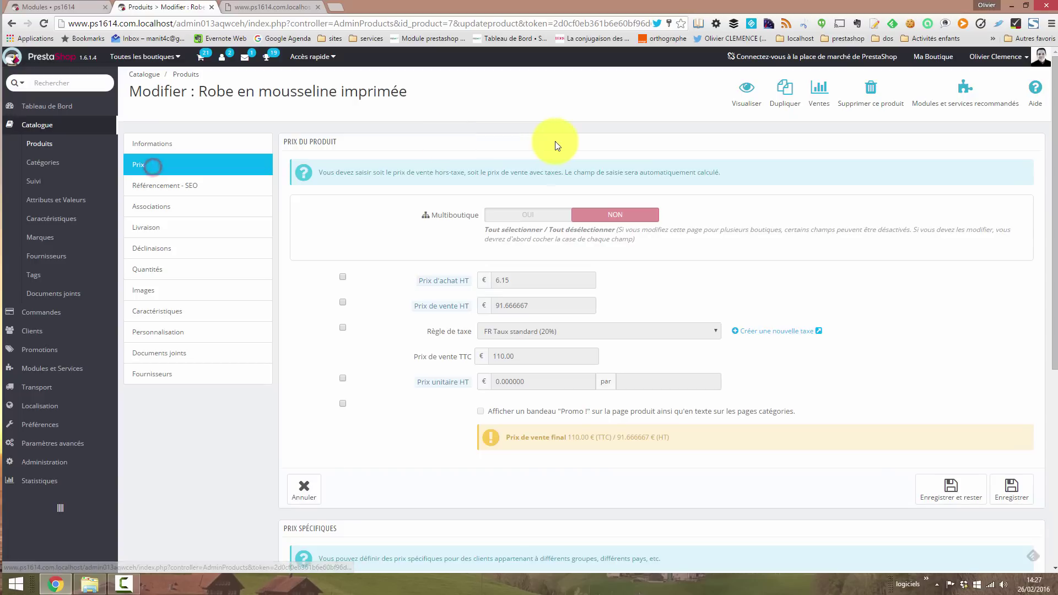
scroll(629, 362, down, 1)
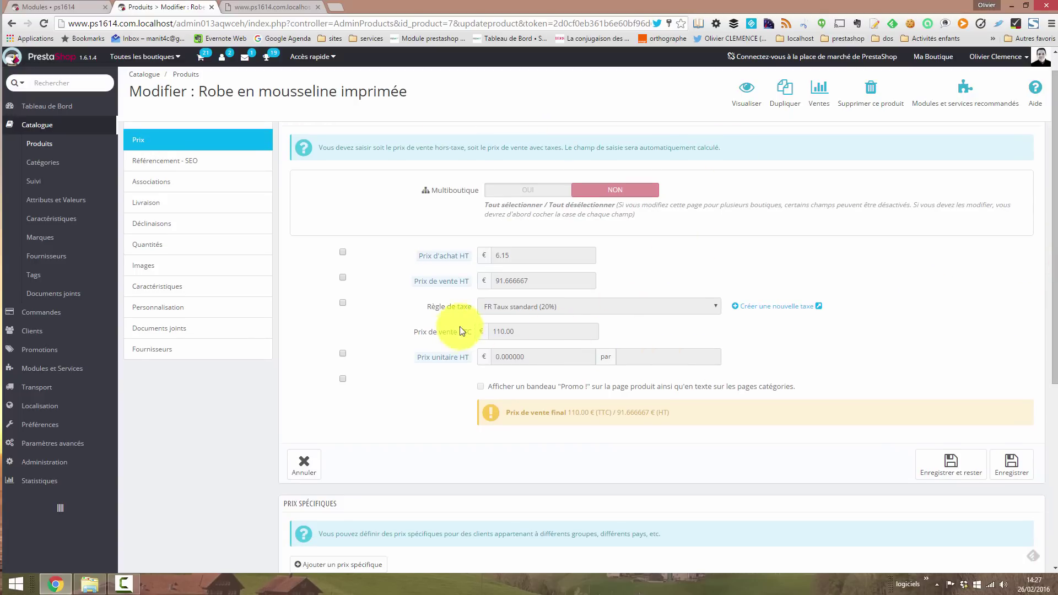
click(532, 188)
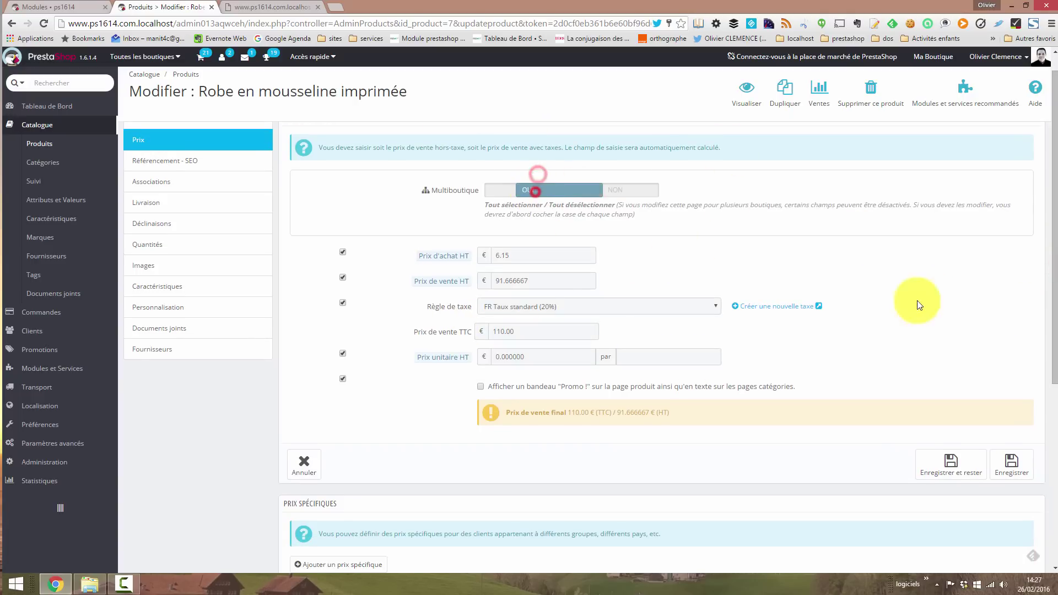
click(503, 333)
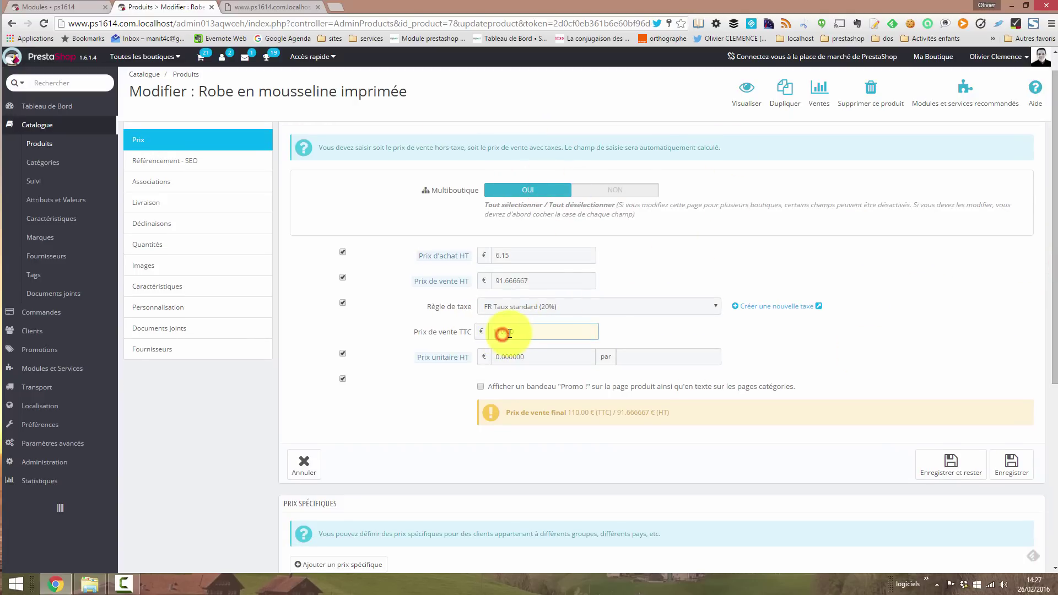
click(665, 327)
drag(1054, 298, 1055, 336)
click(971, 408)
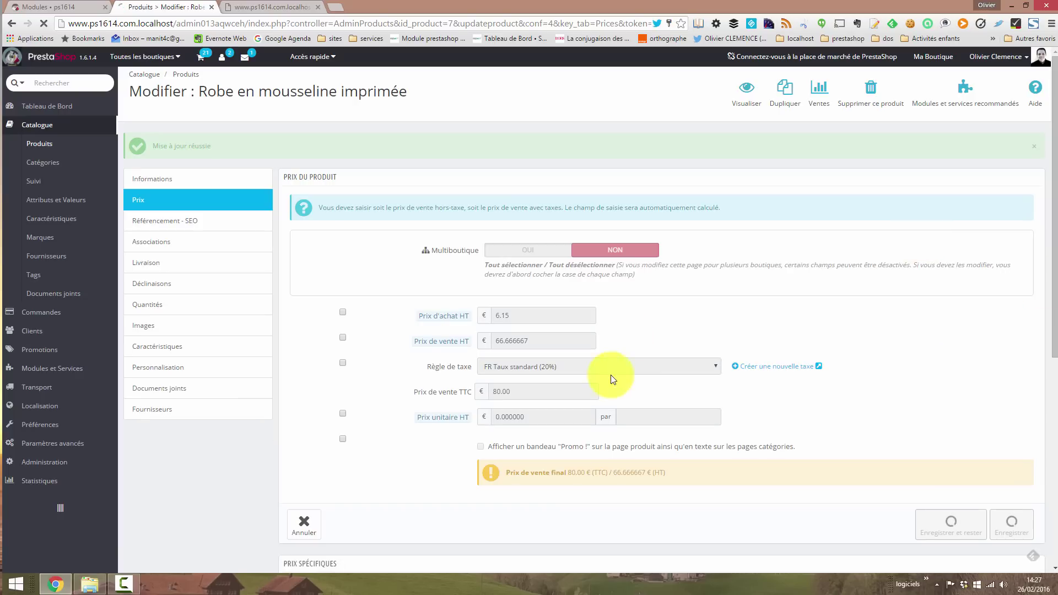
Check the product's SEO title following the price change and run the cron URL again
click(180, 222)
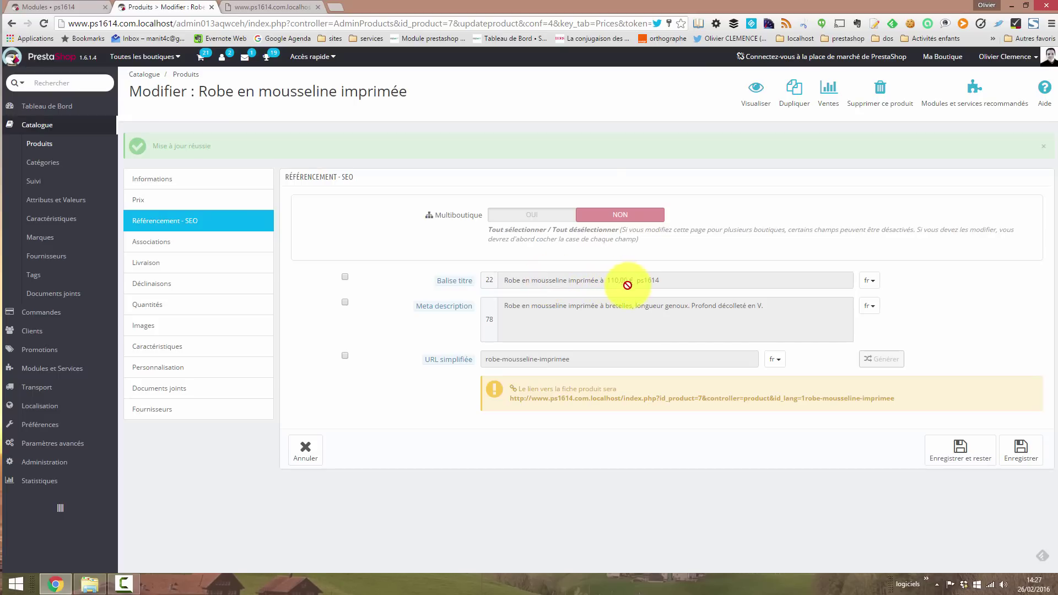
click(289, 5)
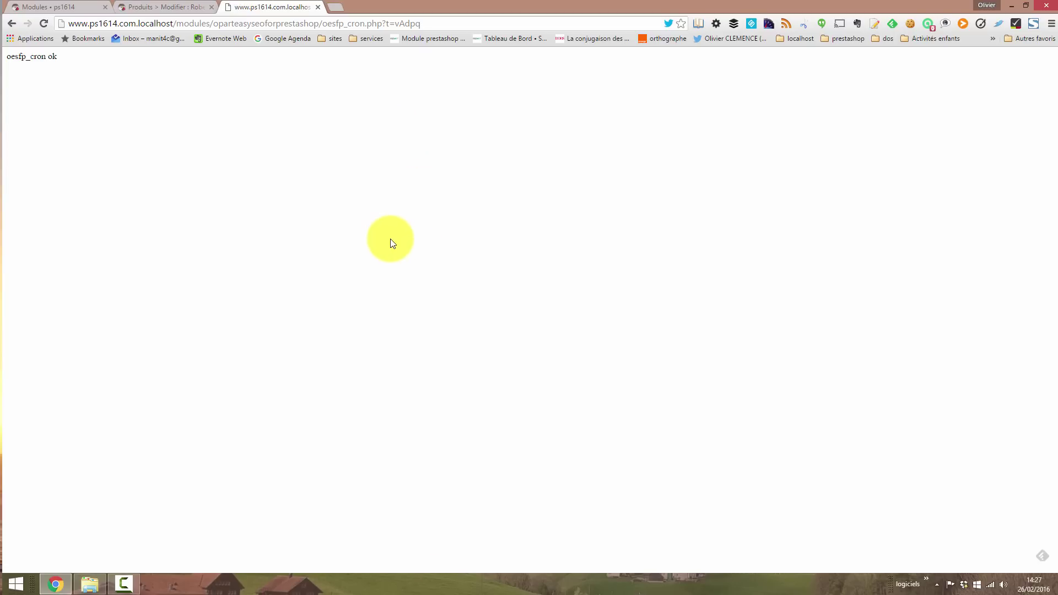
click(430, 245)
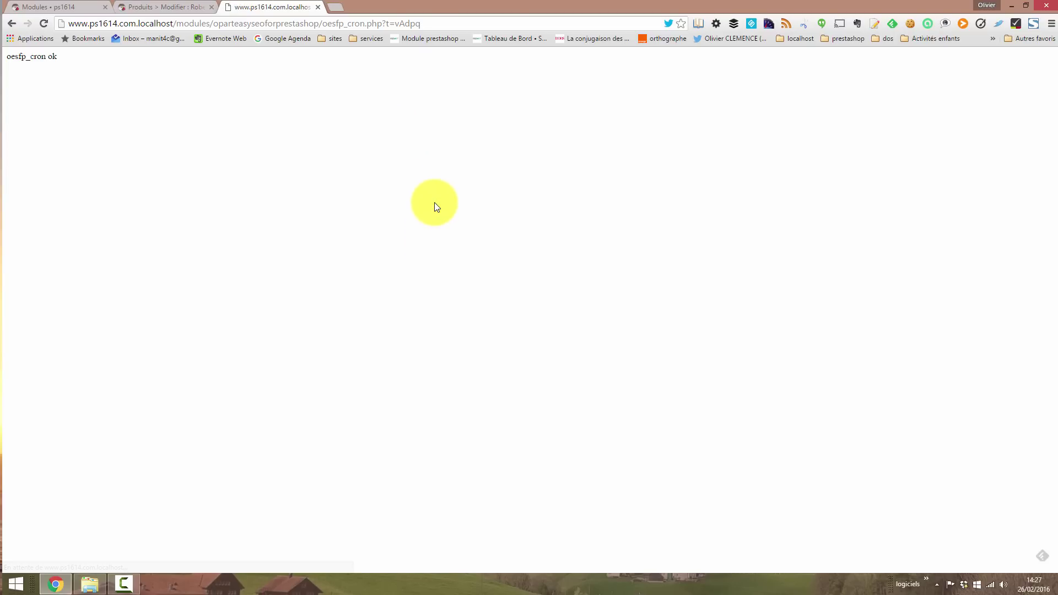
Reload the "Robe en mousseline imprimée" product page and verify the price in its SEO title
click(166, 6)
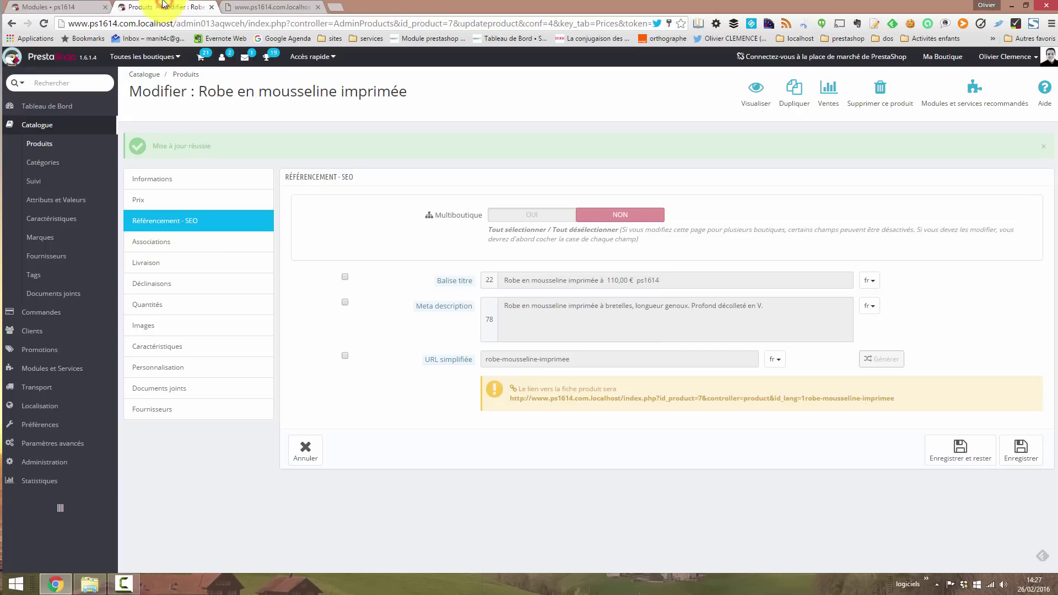
click(404, 255)
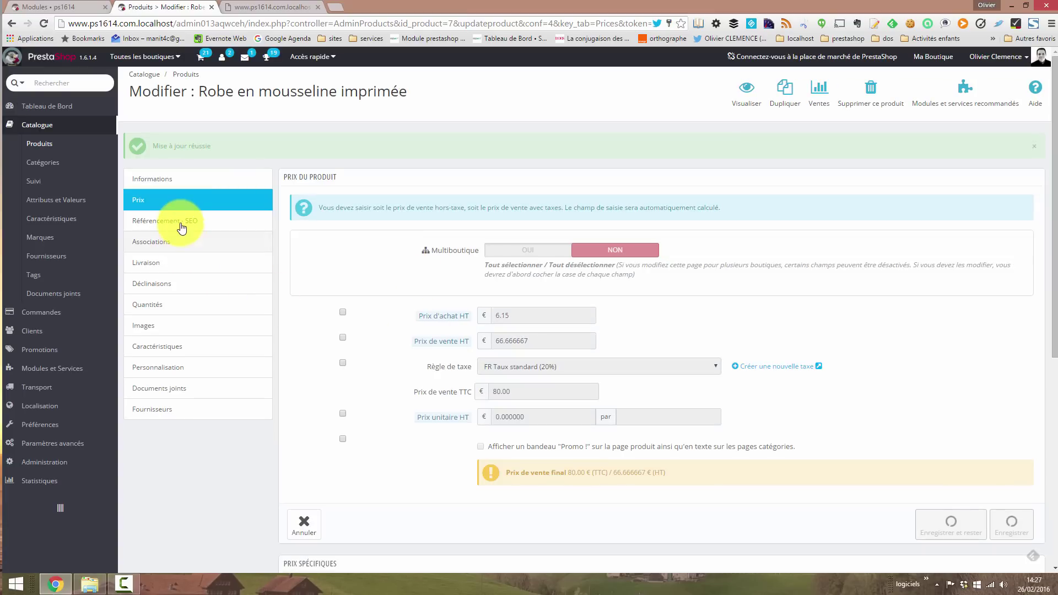
click(182, 226)
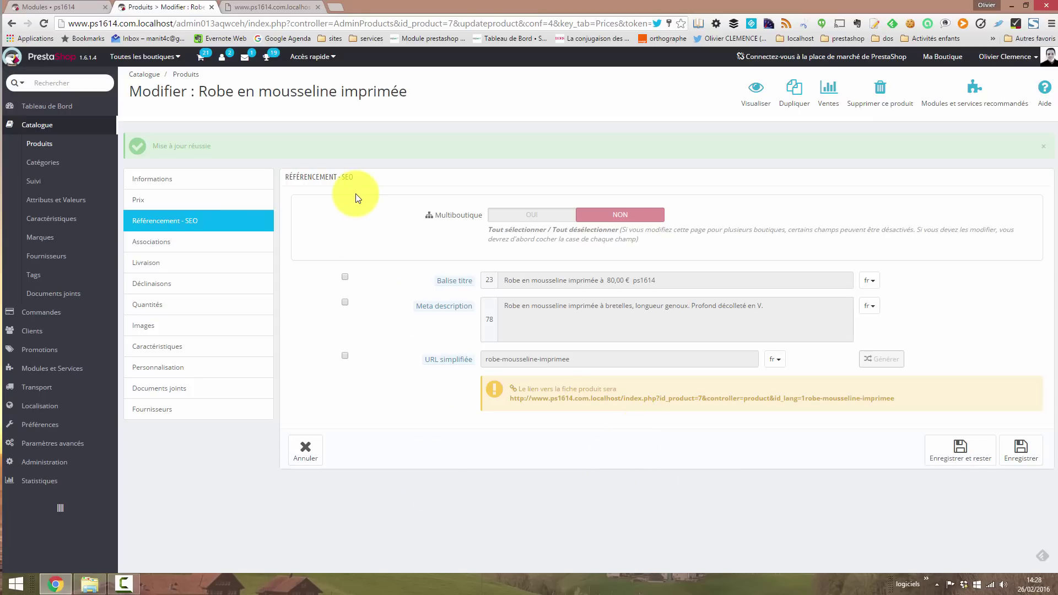
Return to the Easy seo for prestashop configuration and view its product image legend section
click(61, 7)
scroll(1053, 339, up, 5)
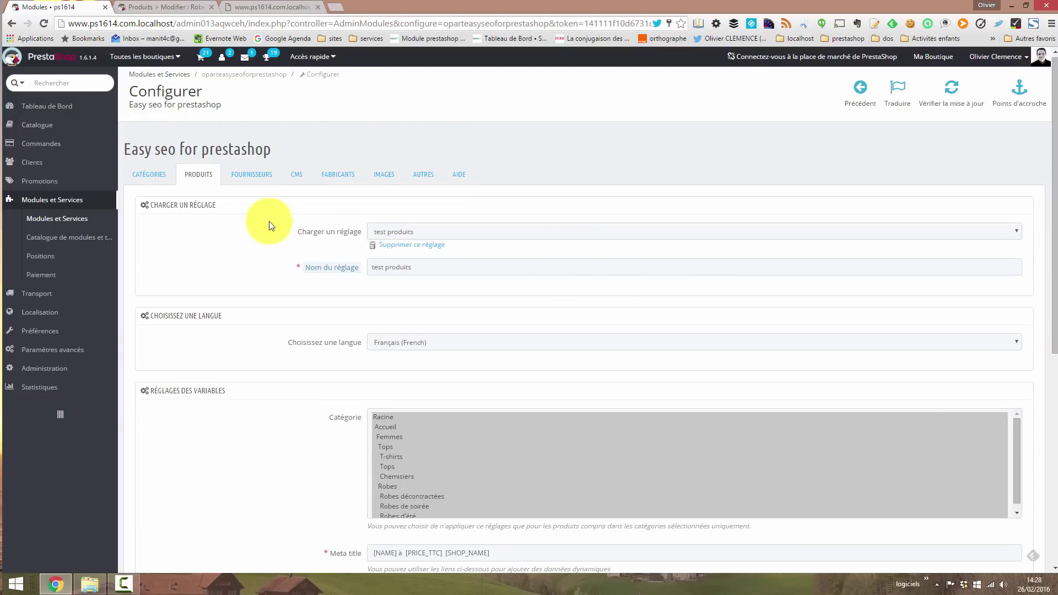
click(375, 180)
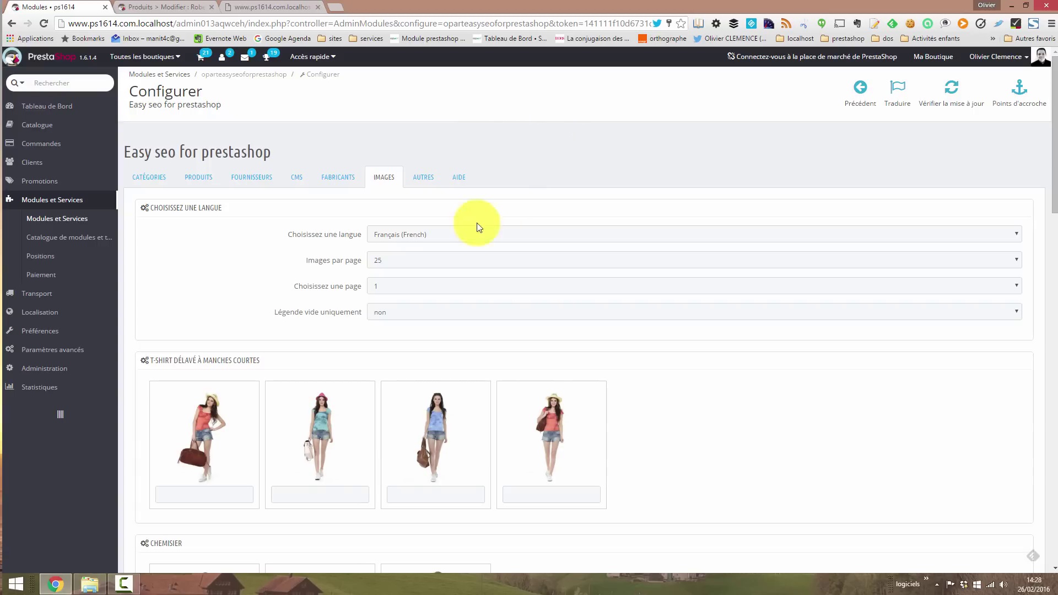
Open the product "T-shirt délavé à manches courtes" from the catalogue and show its images
mouse_move(52, 136)
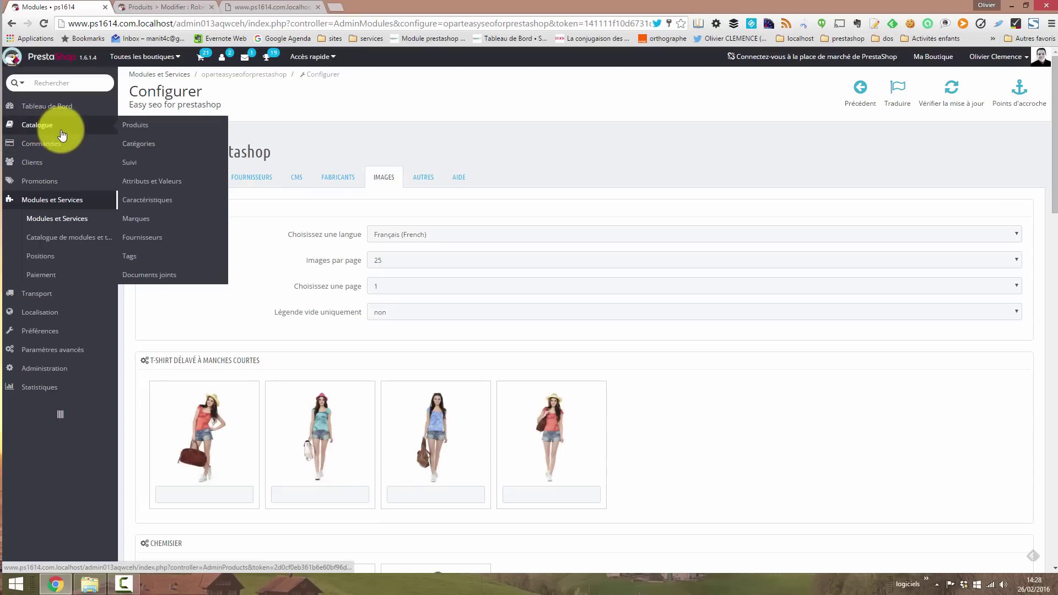
click(179, 127)
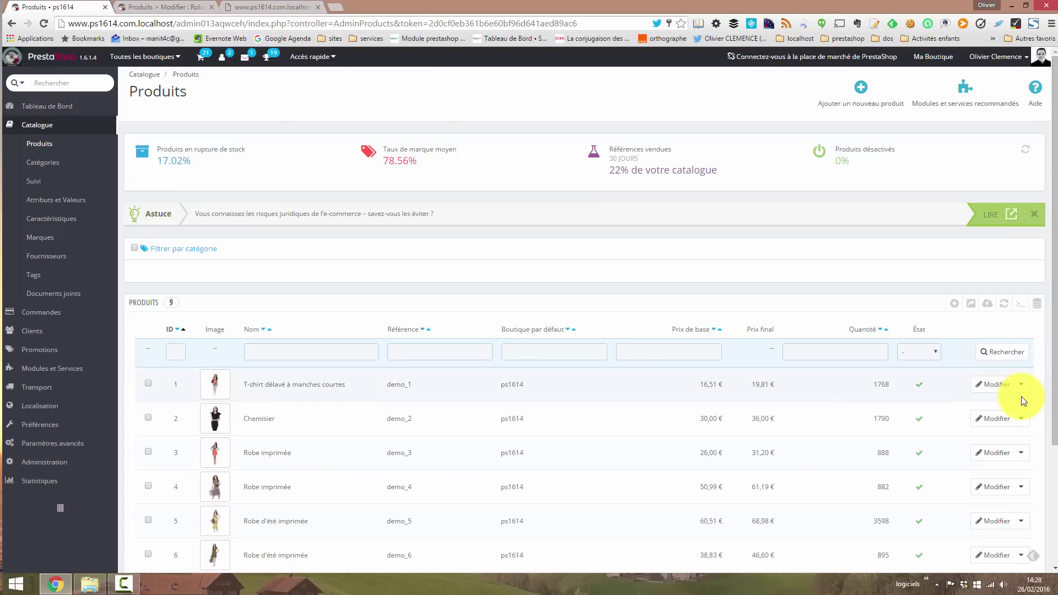
click(989, 386)
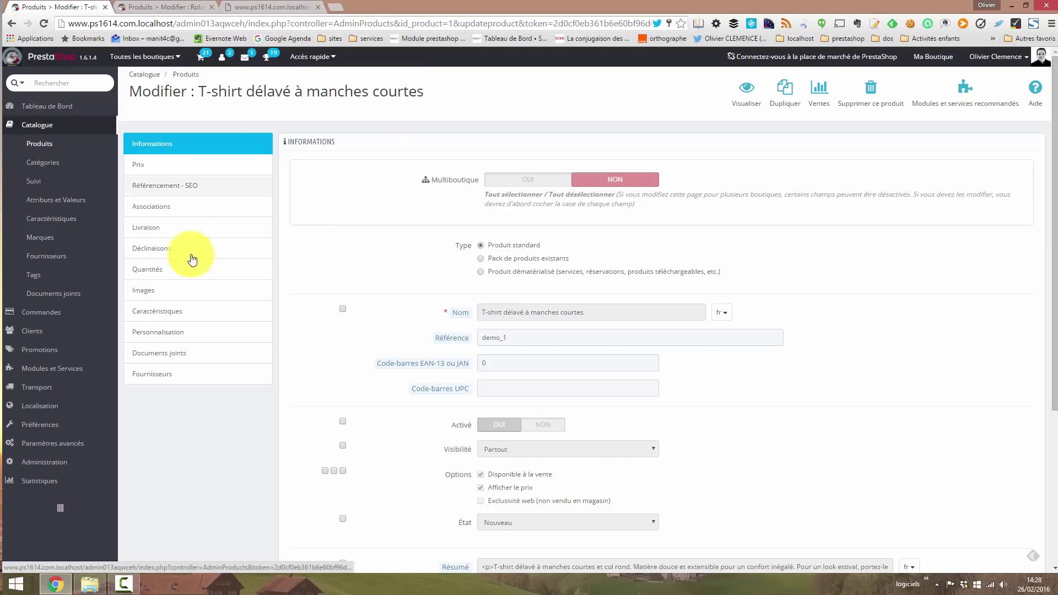
click(149, 290)
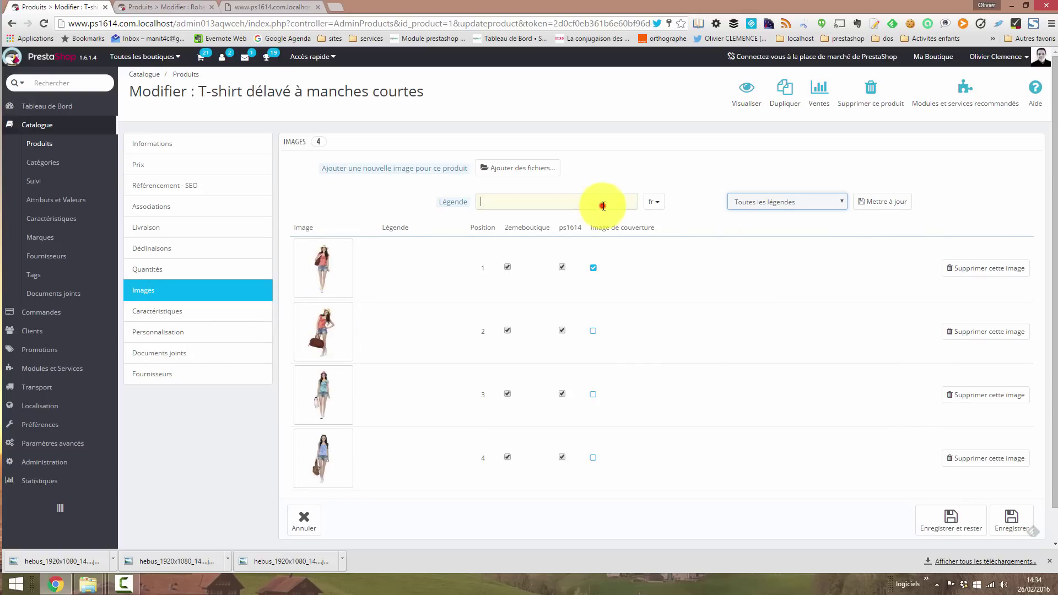
Examine the legend field for the T-shirt's images, its language choices and the list of image positions it can apply to
click(603, 206)
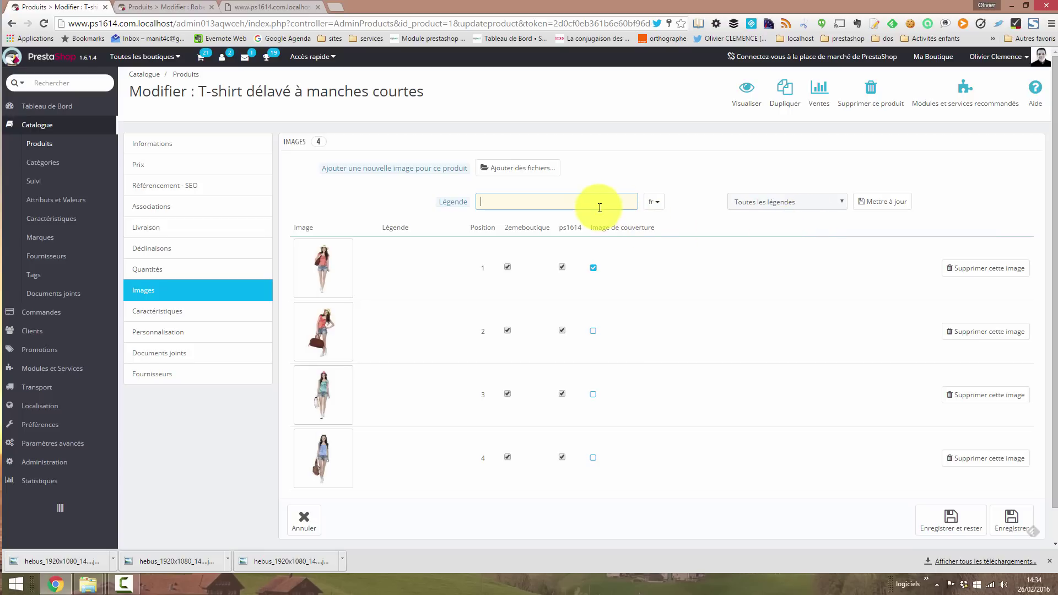
click(783, 199)
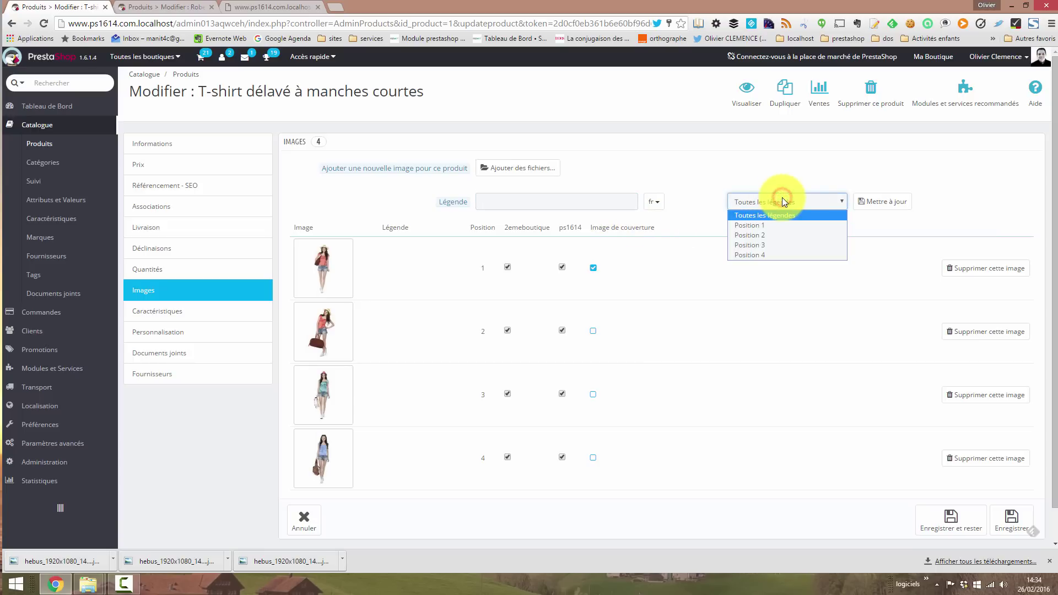
click(749, 176)
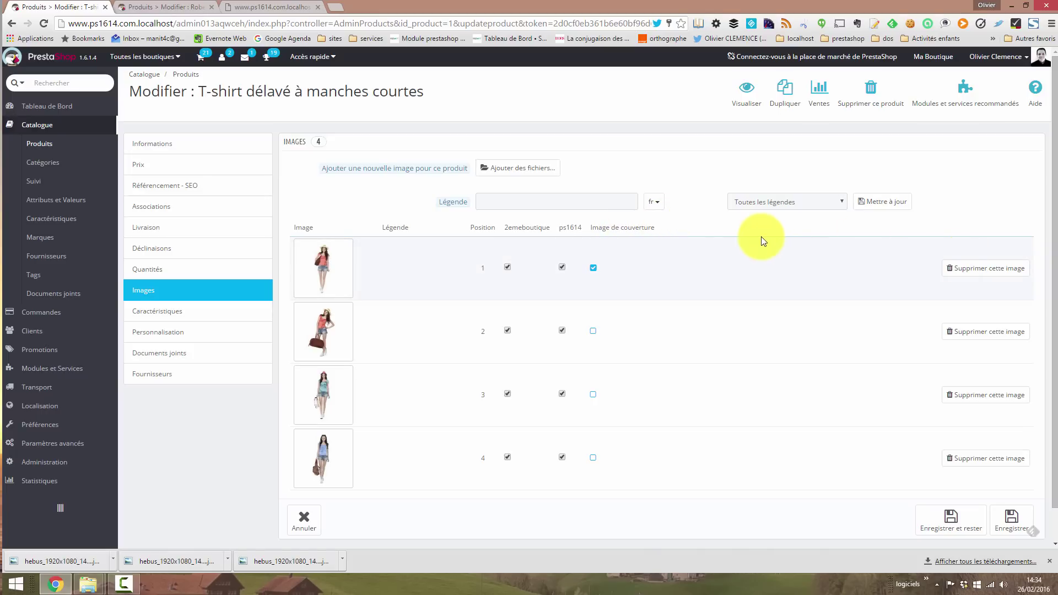
click(557, 204)
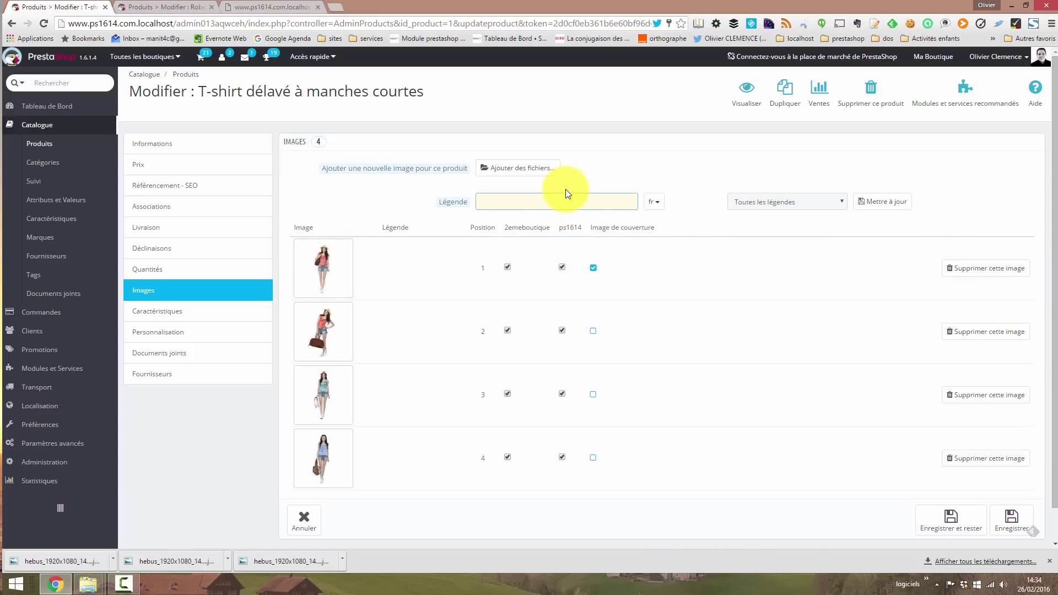
click(659, 205)
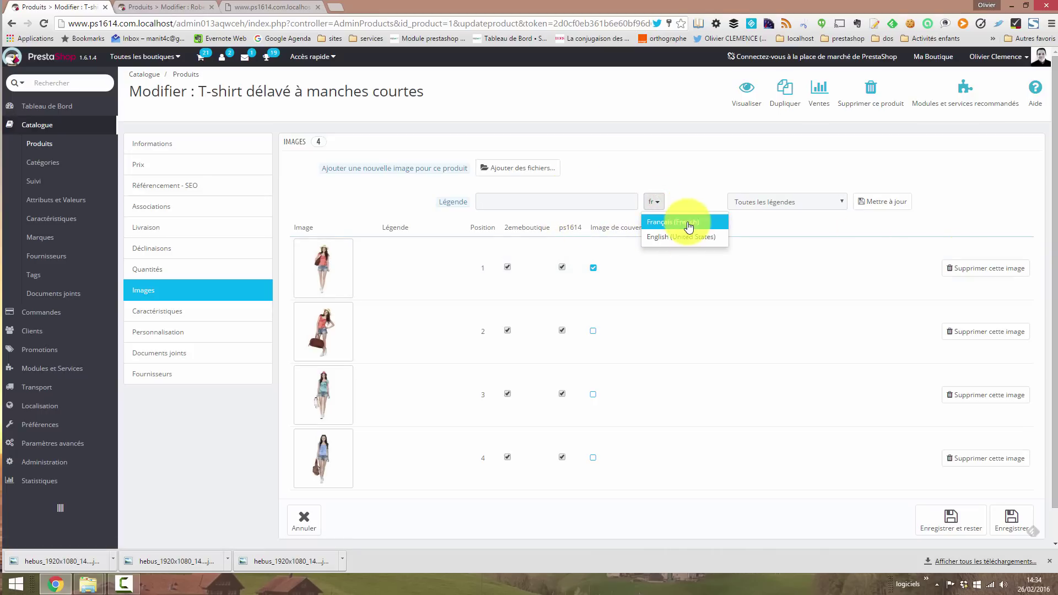
click(718, 185)
click(802, 202)
click(596, 204)
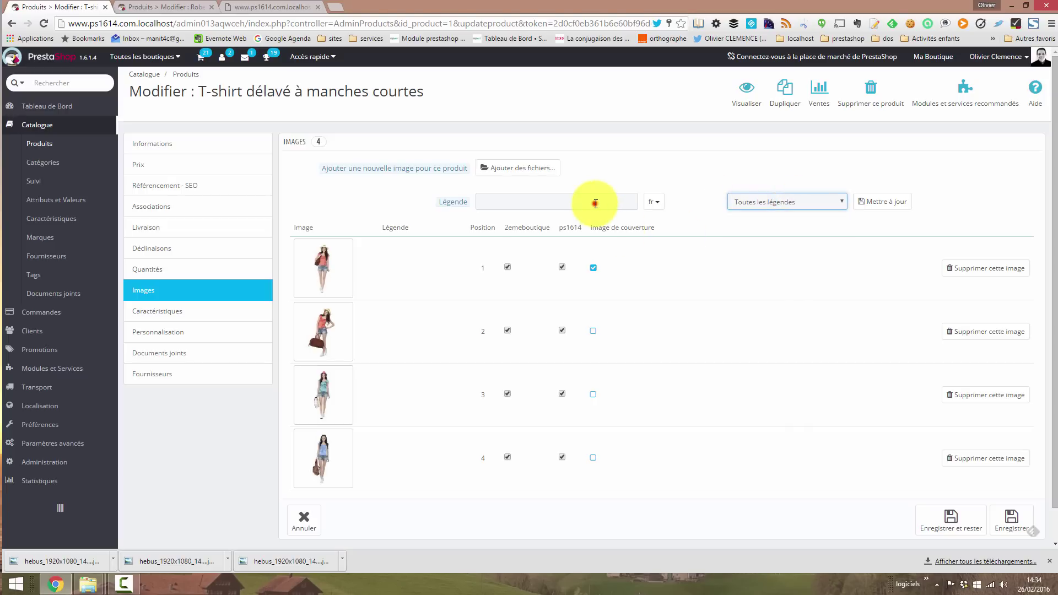
Set the legend update to apply only to the T-shirt image at Position 1
click(595, 203)
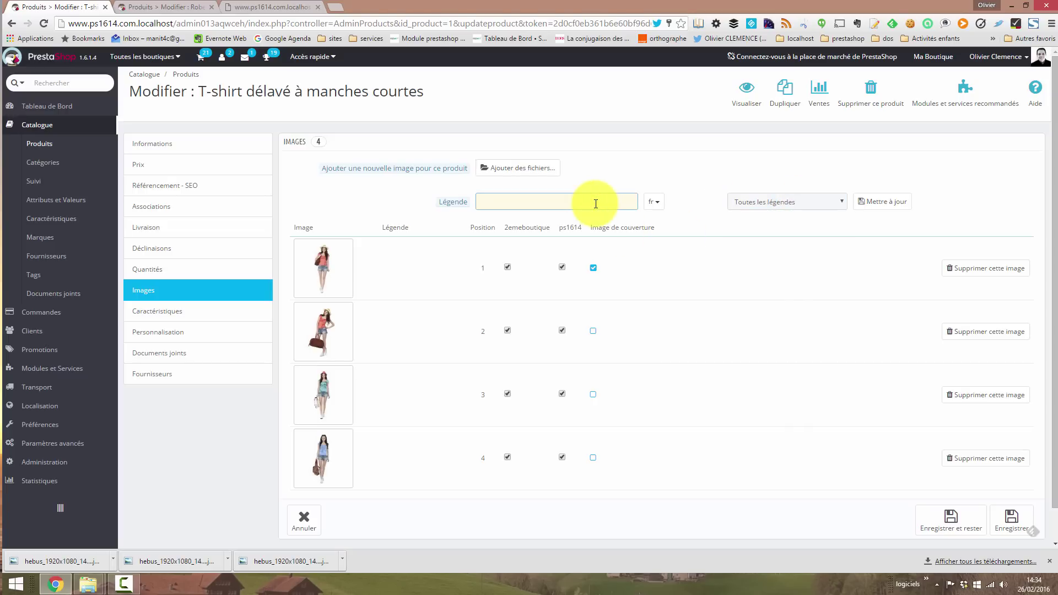
click(811, 196)
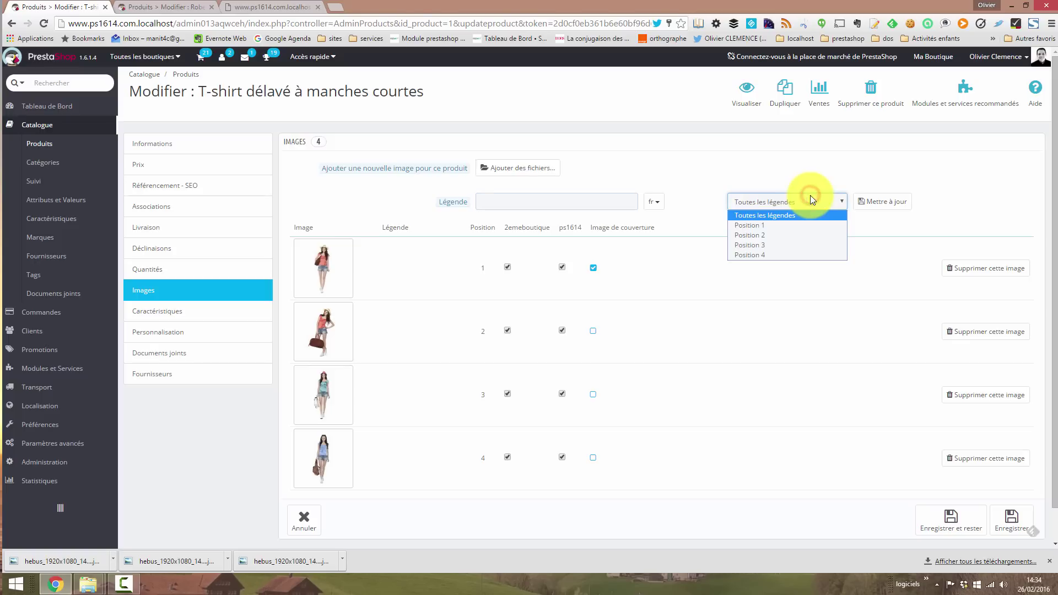
click(787, 224)
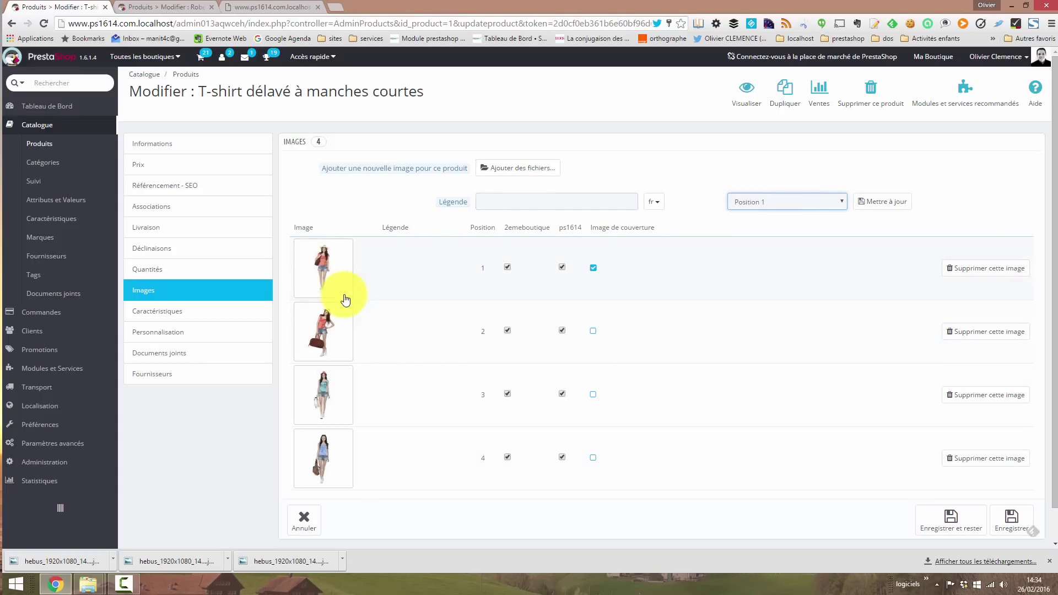
Try the legend target as all legends, Position 1, Position 2 and Position 3 in turn
click(773, 207)
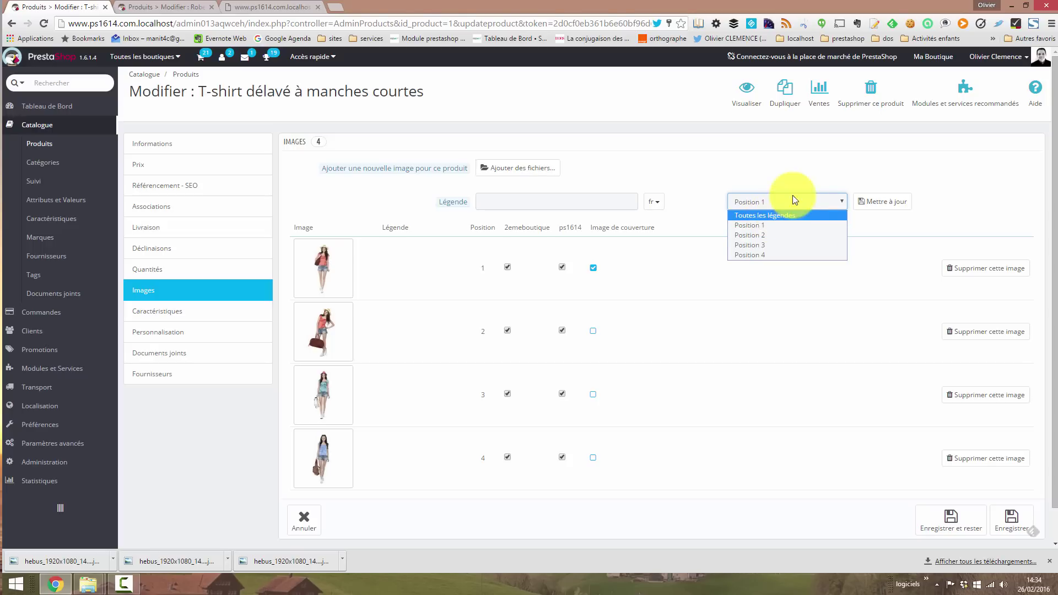
click(794, 215)
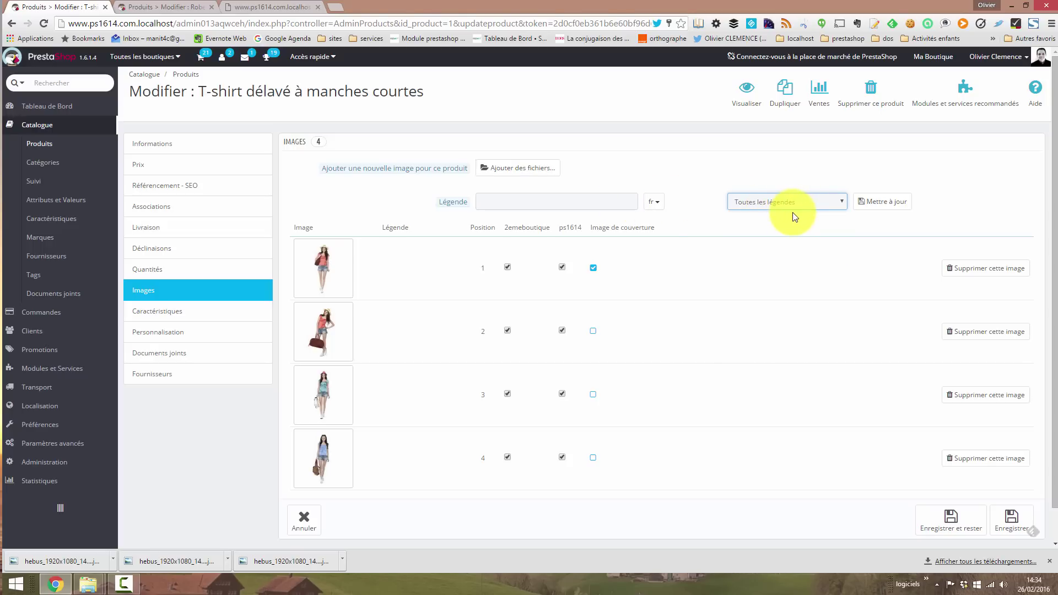
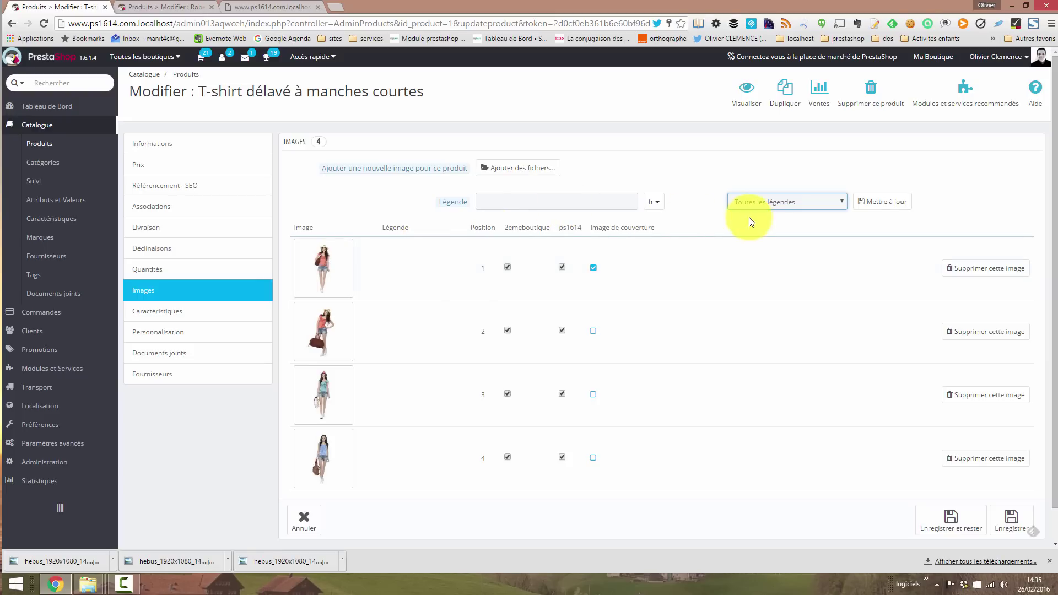
click(761, 209)
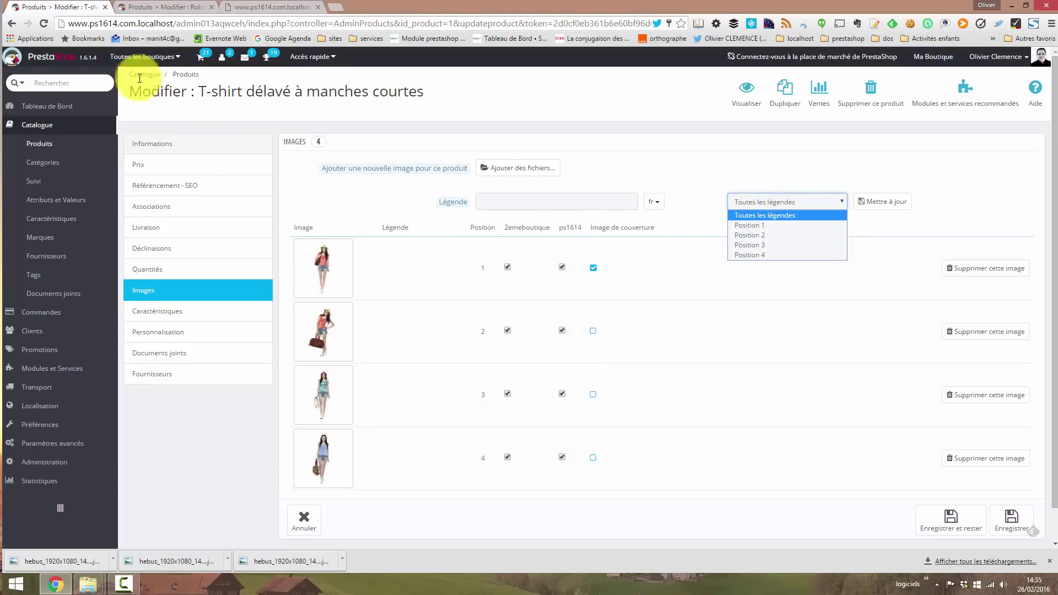
click(760, 226)
click(584, 202)
click(764, 203)
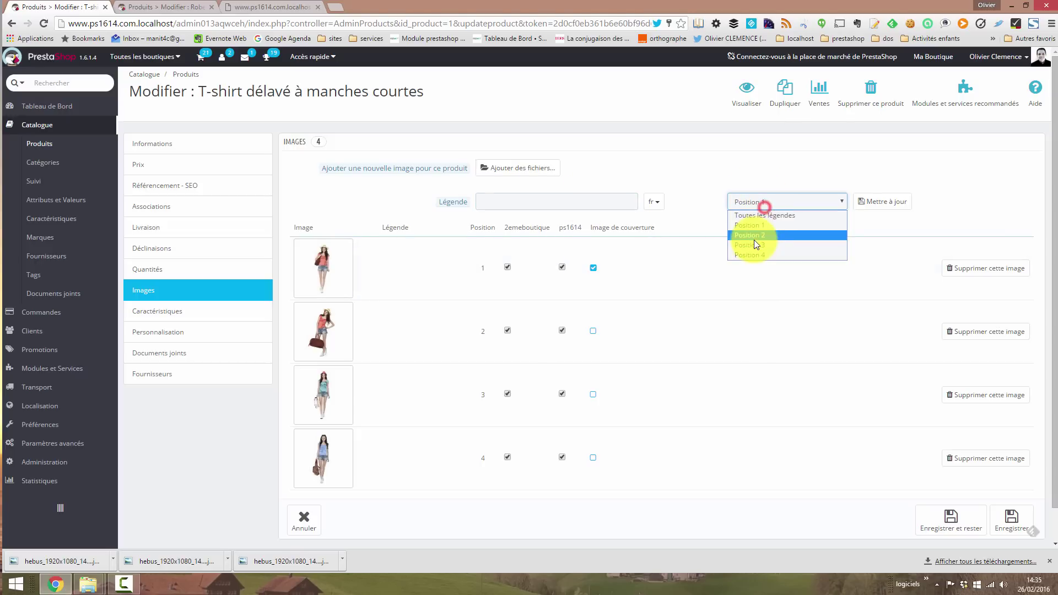
click(753, 238)
click(543, 199)
click(794, 203)
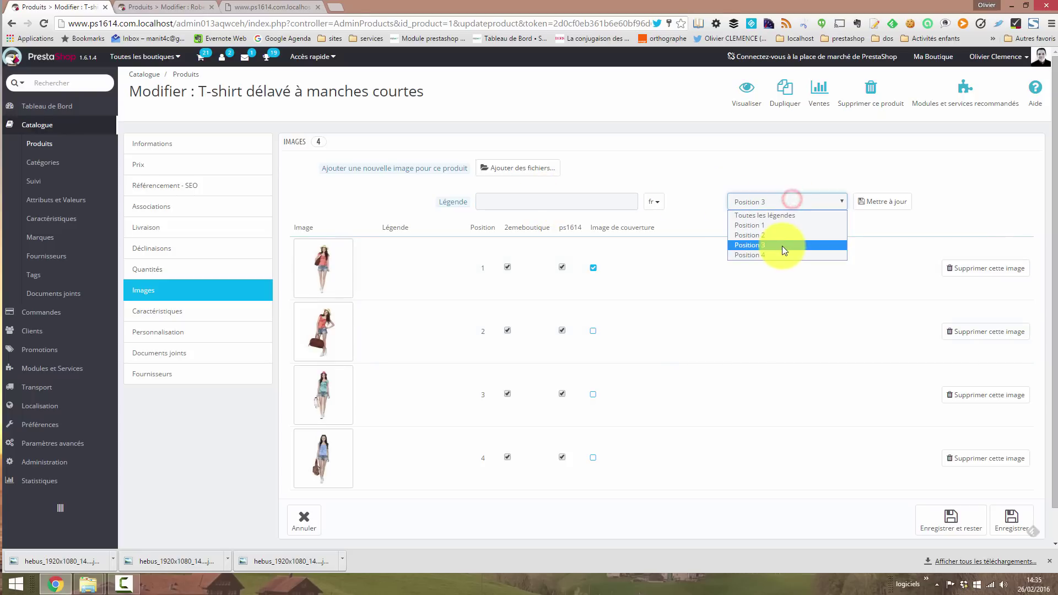
Enter the French legend "test 1" for the T-shirt image at Position 1 and update it
click(607, 205)
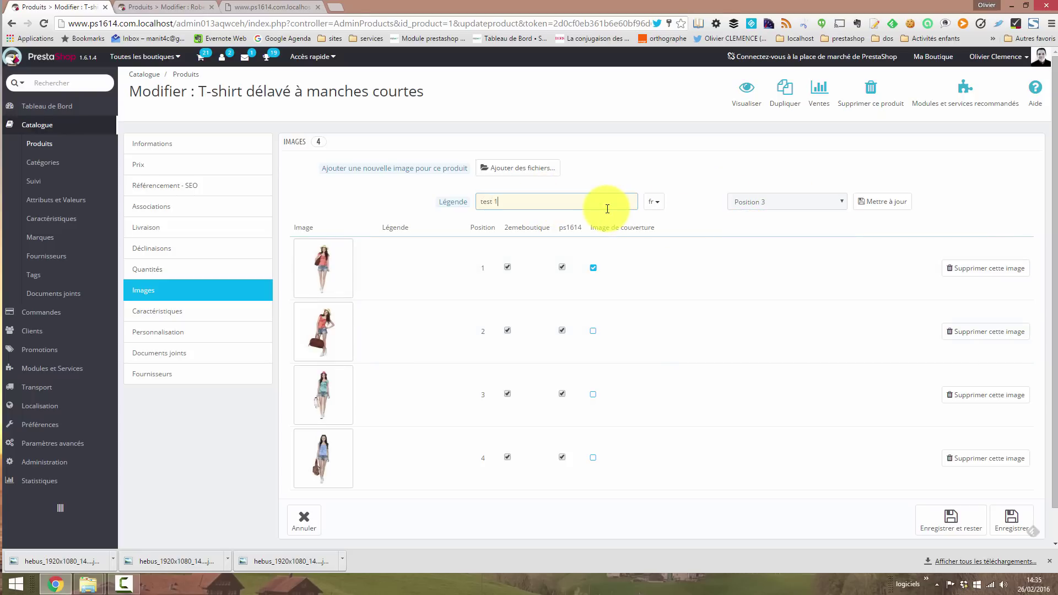
click(782, 200)
click(758, 225)
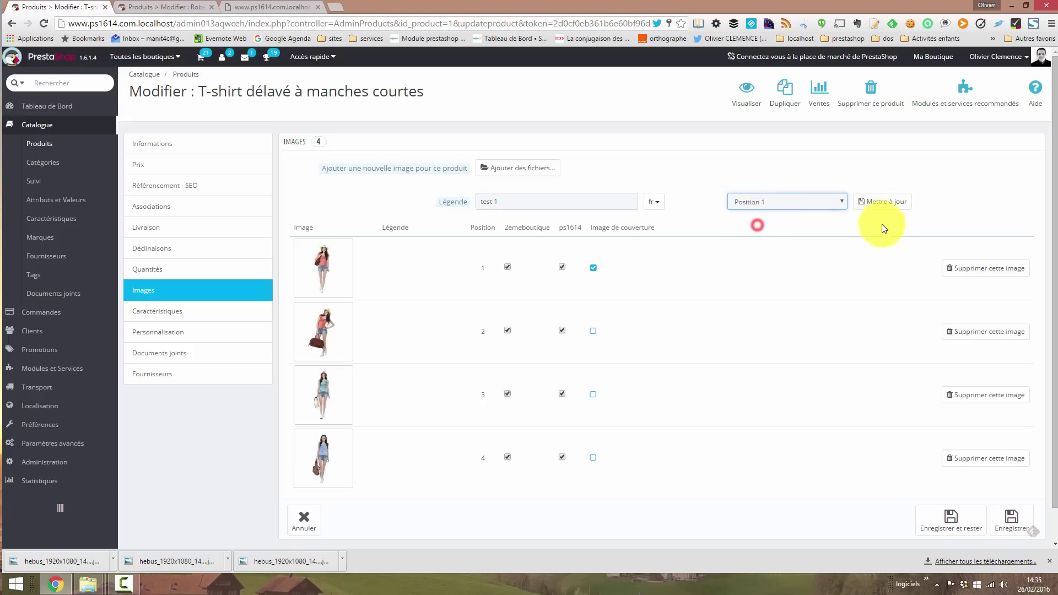
click(874, 202)
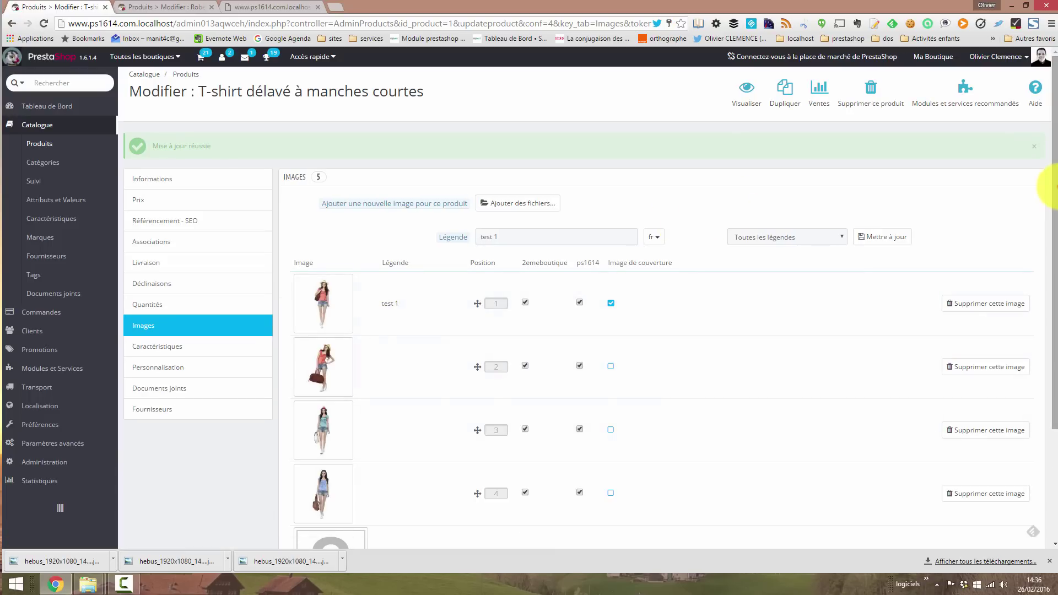
Change the legend text to "test 2", apply it to the T-shirt image at Position 2 and update it
click(529, 240)
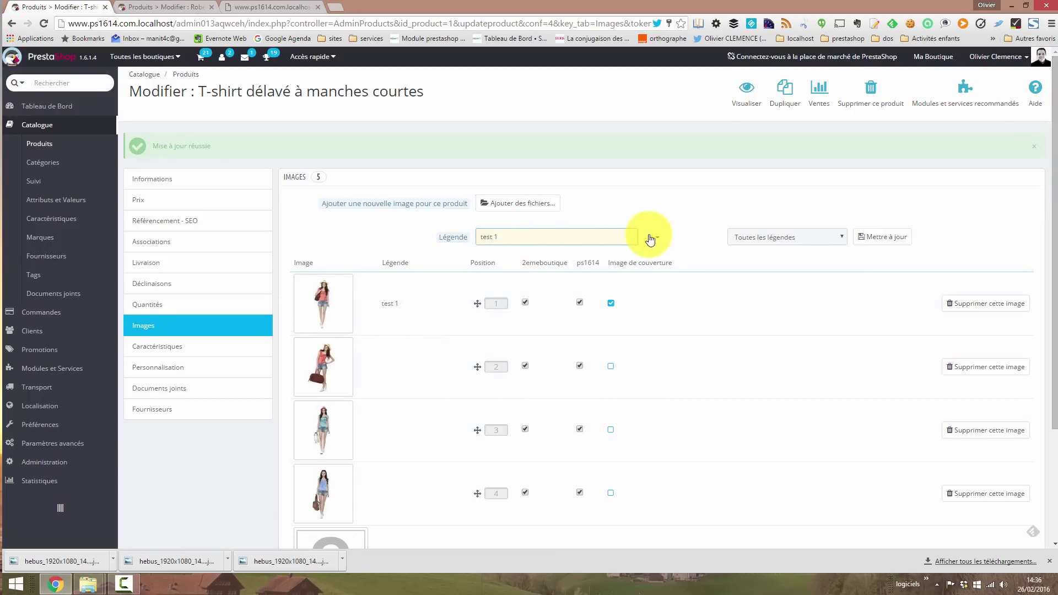
click(609, 238)
key(BackSpace)
text(2)
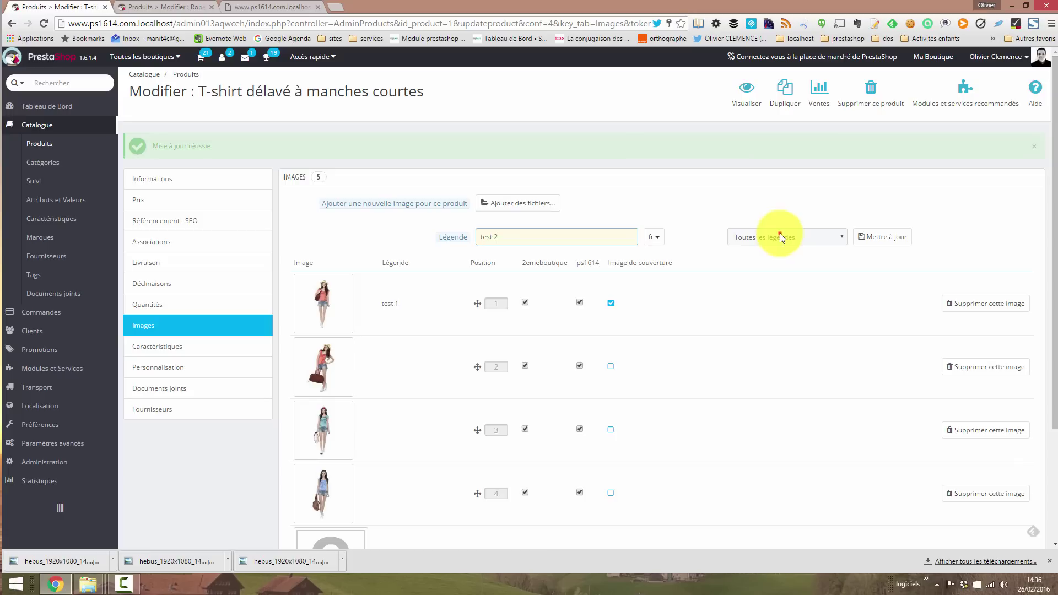
click(779, 233)
click(777, 268)
click(883, 237)
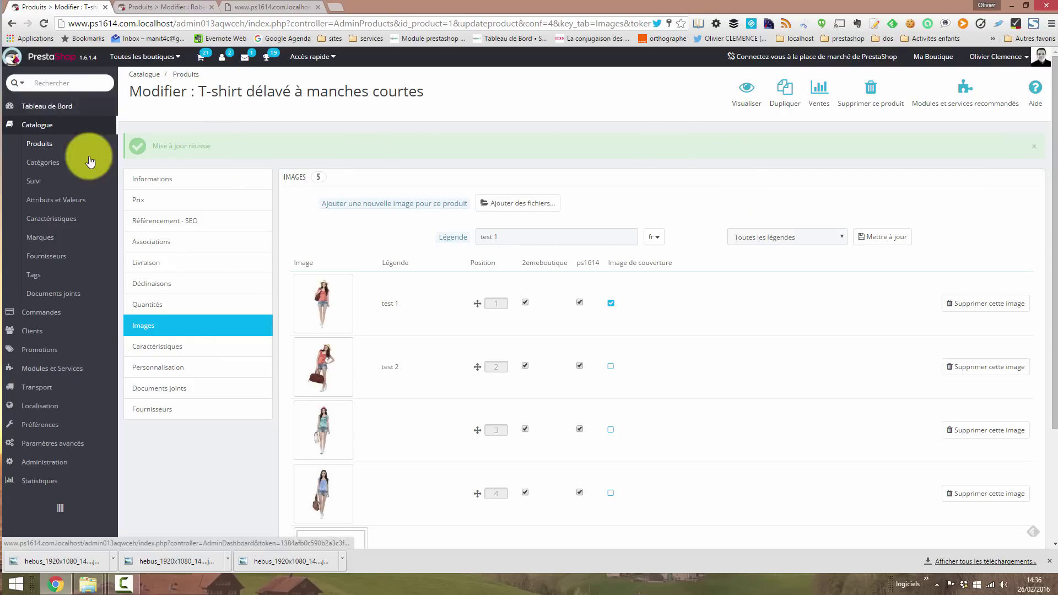
Open the product "Chemisier" from the catalogue and show its images and legend field
click(60, 145)
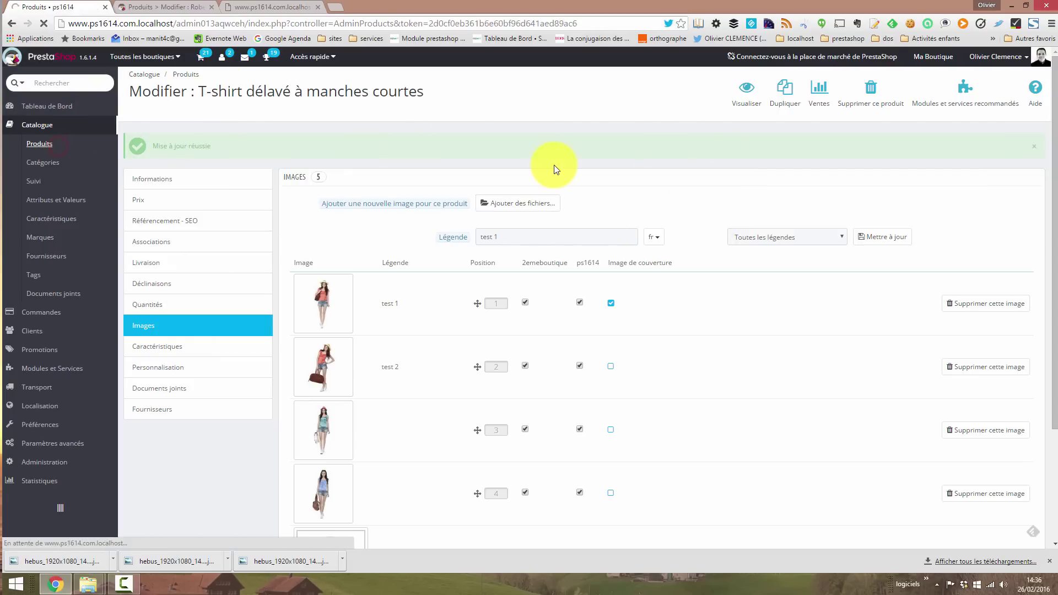
click(993, 418)
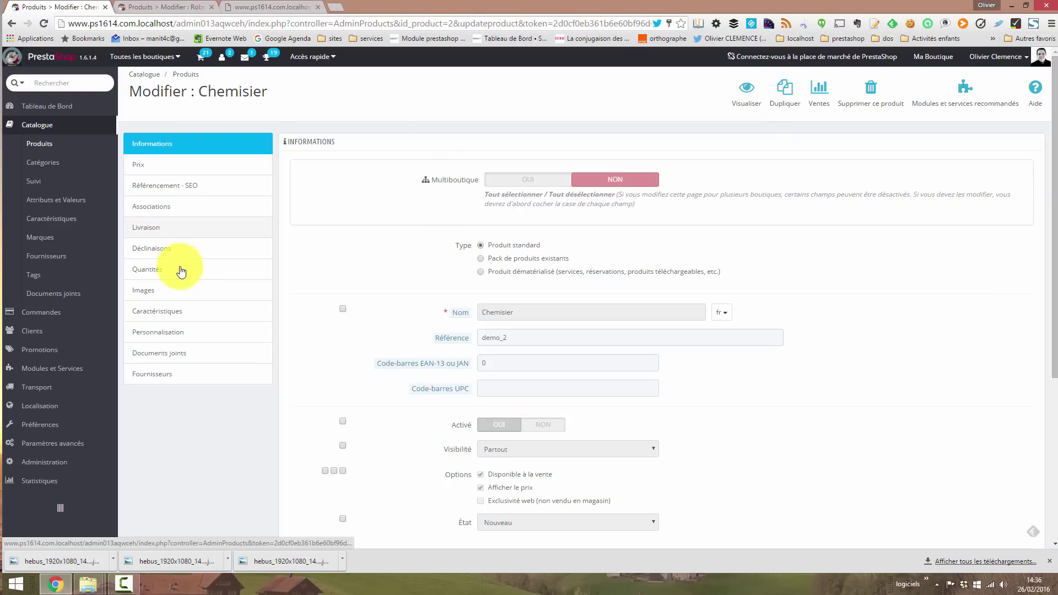
click(182, 289)
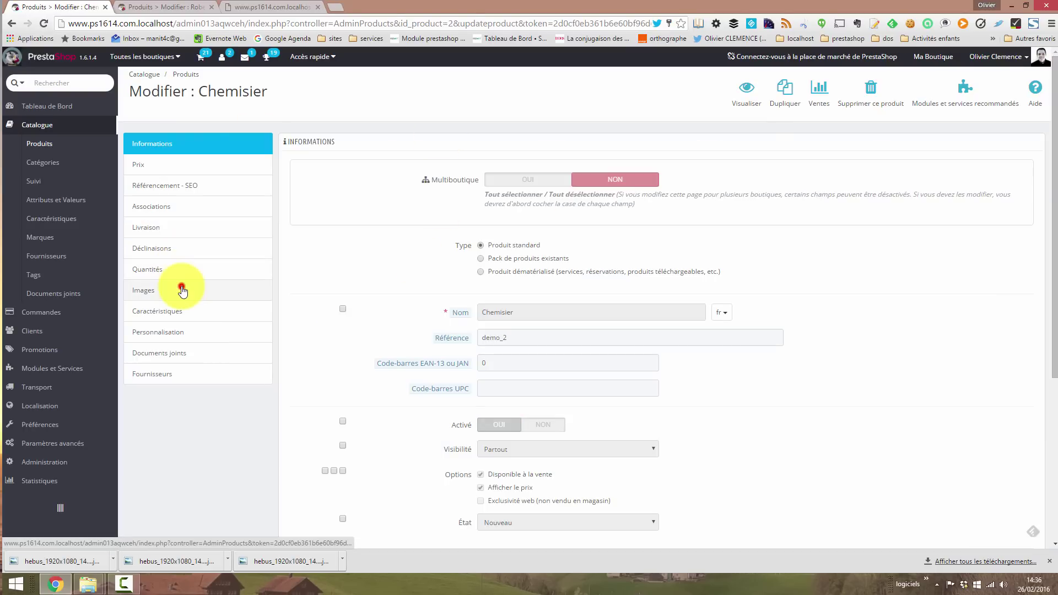
click(509, 203)
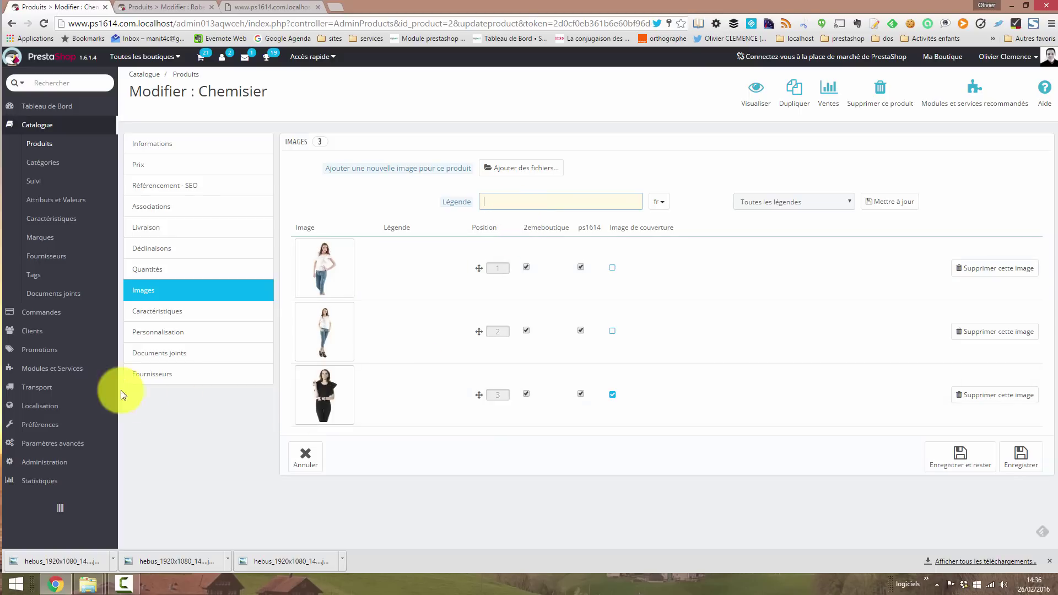
Return to the Easy seo for prestashop configuration and show its image legend section
click(131, 375)
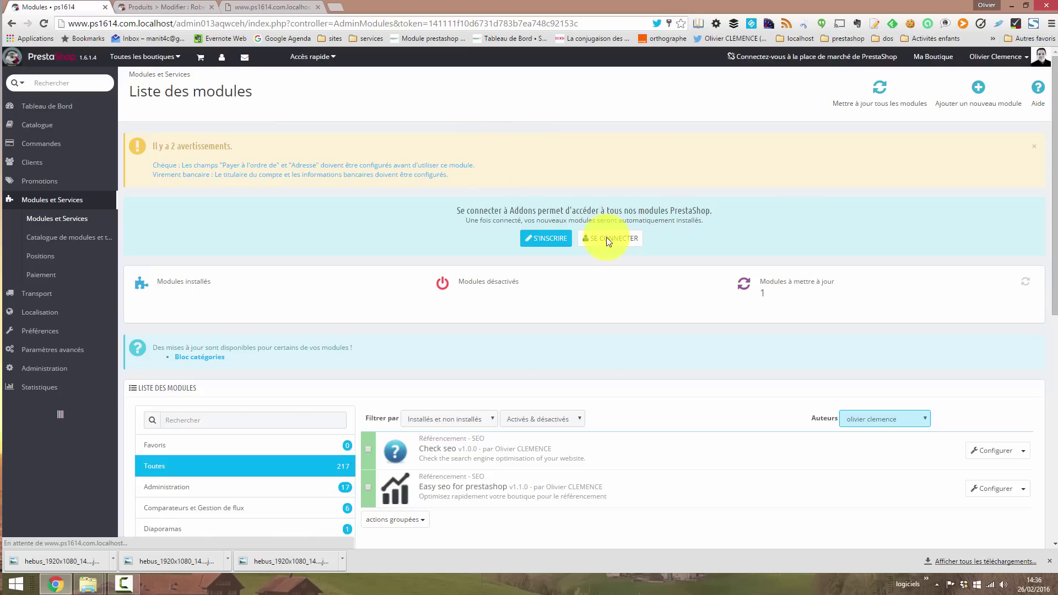
click(1000, 491)
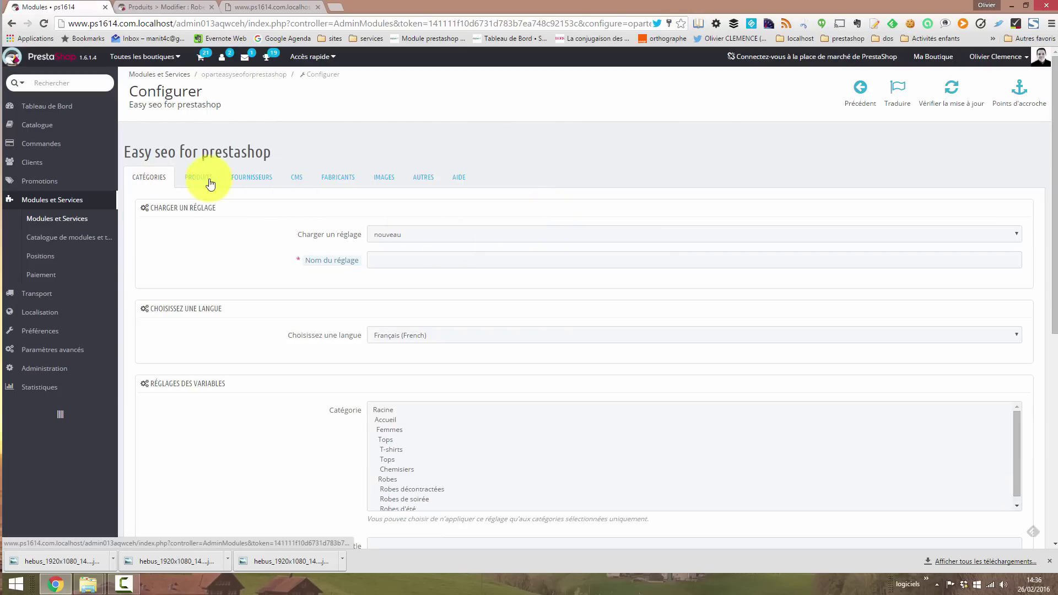
click(394, 178)
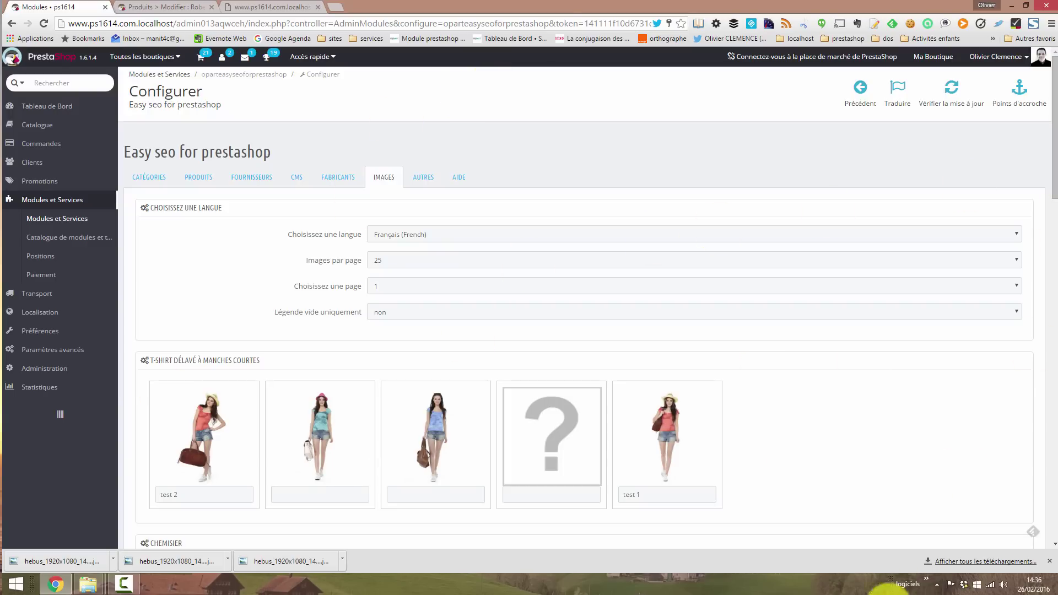
click(719, 348)
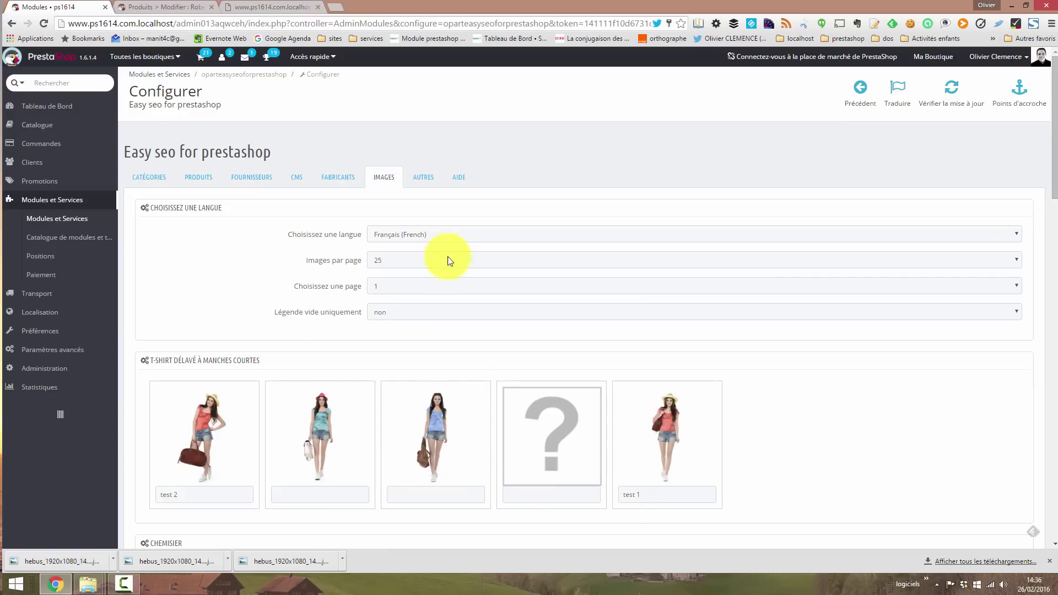
Check the images-per-page choices and restrict the list to images with an empty legend (Légende vide uniquement: oui)
click(399, 263)
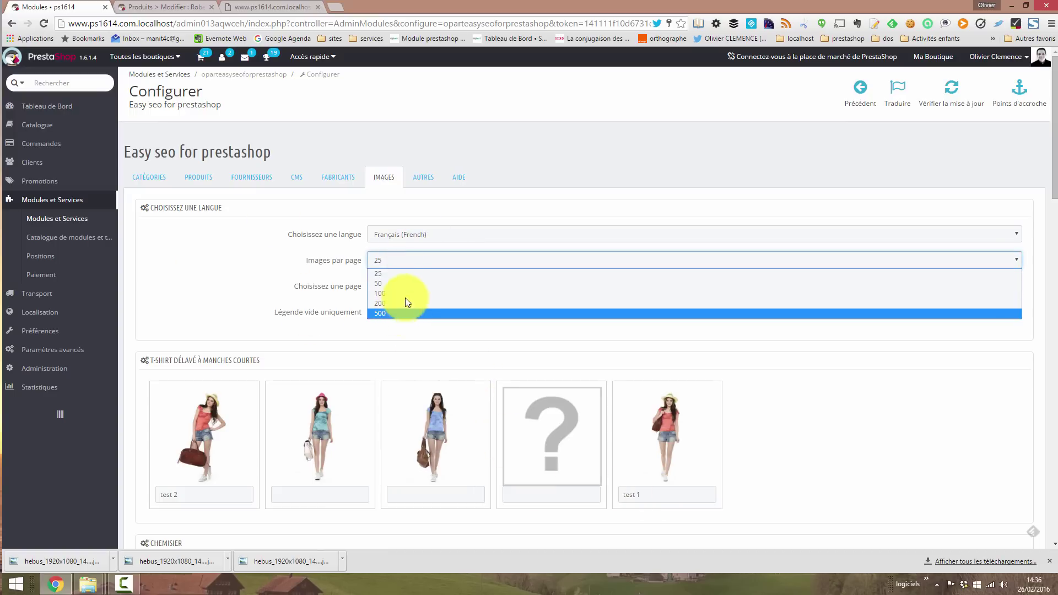
click(292, 264)
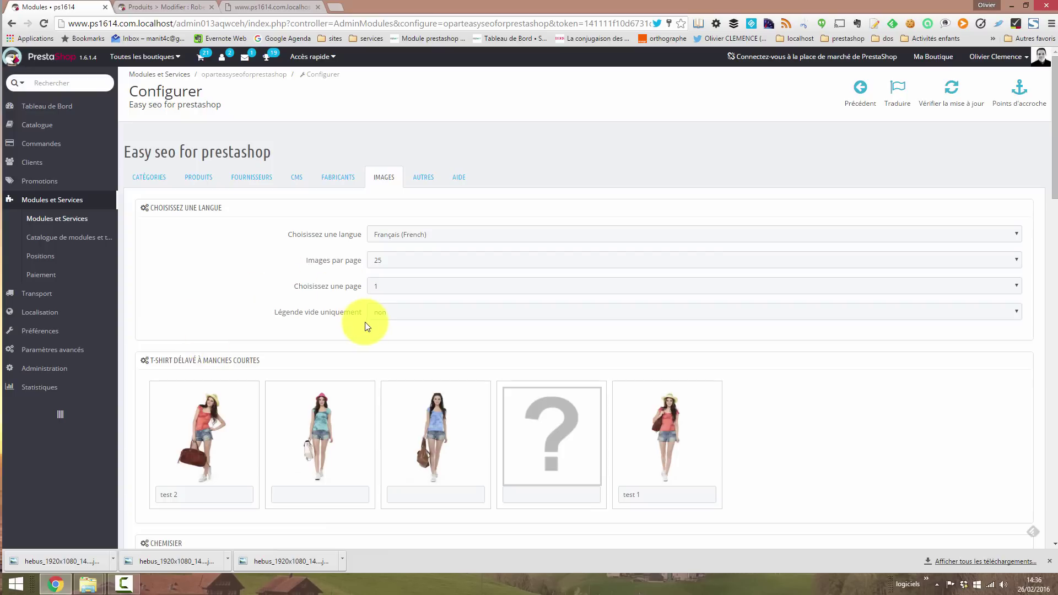
click(441, 317)
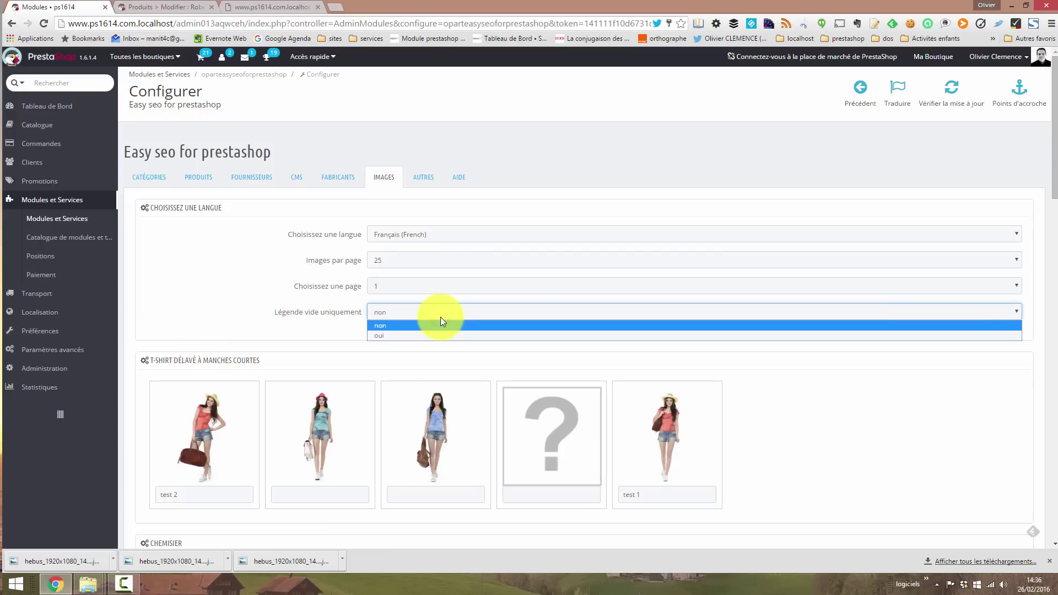
click(380, 326)
click(402, 317)
click(386, 336)
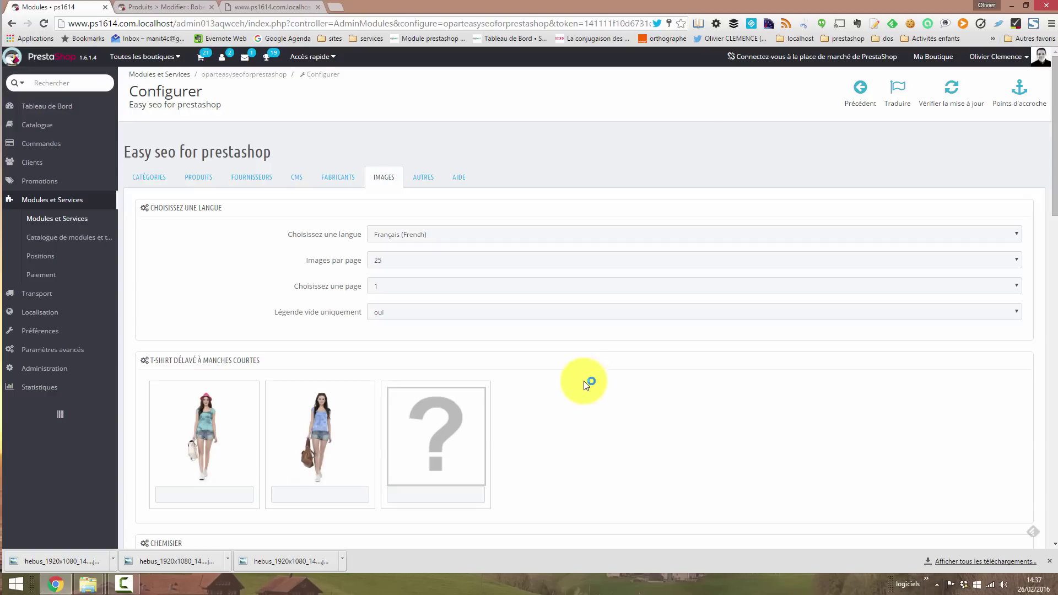
Check the choices offered by the empty-legend filter and the legend language setting
click(472, 312)
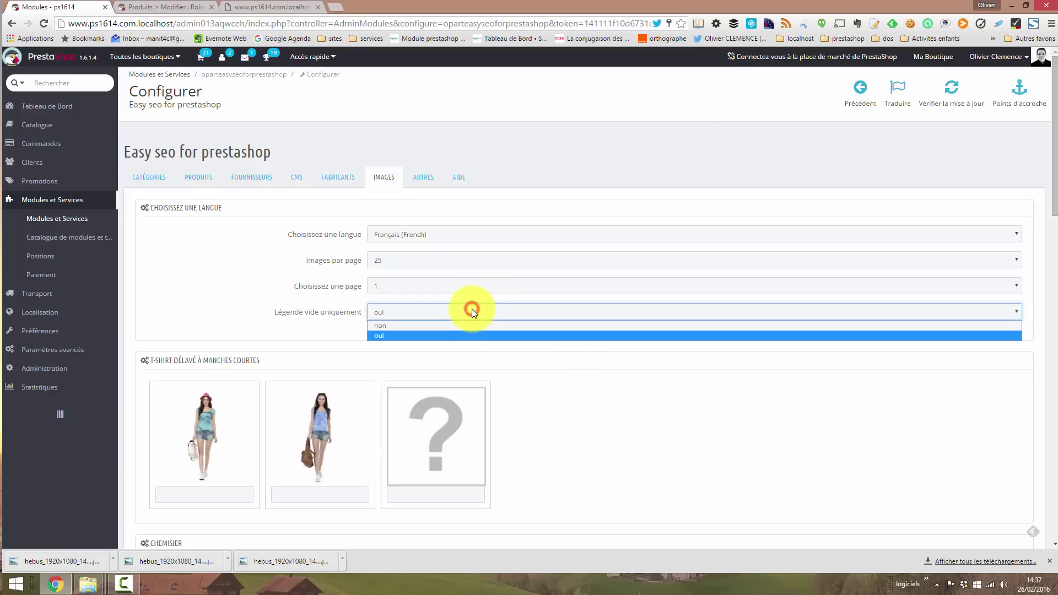
click(471, 310)
click(466, 232)
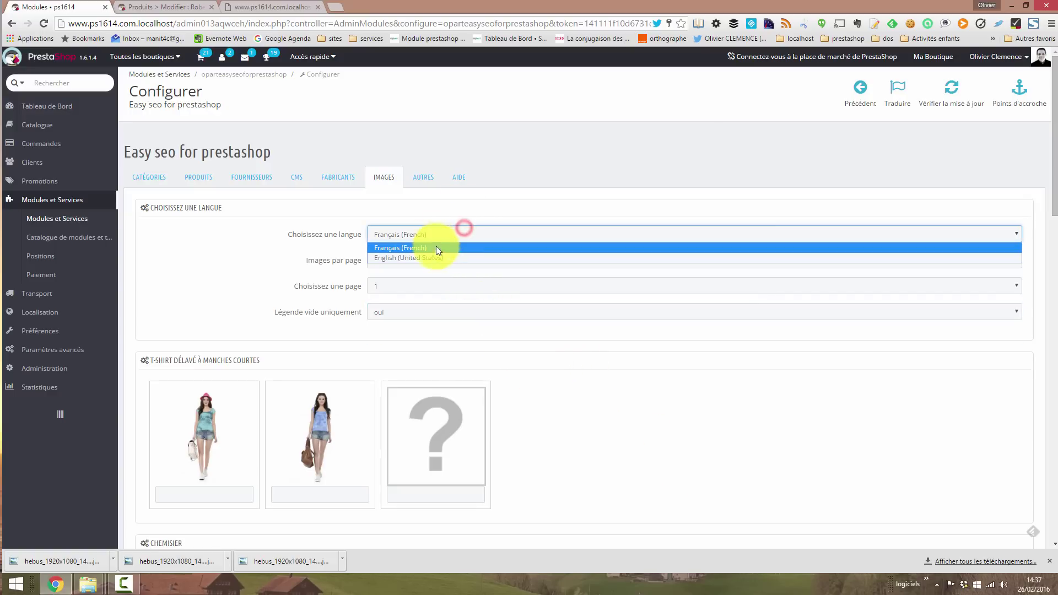
click(450, 220)
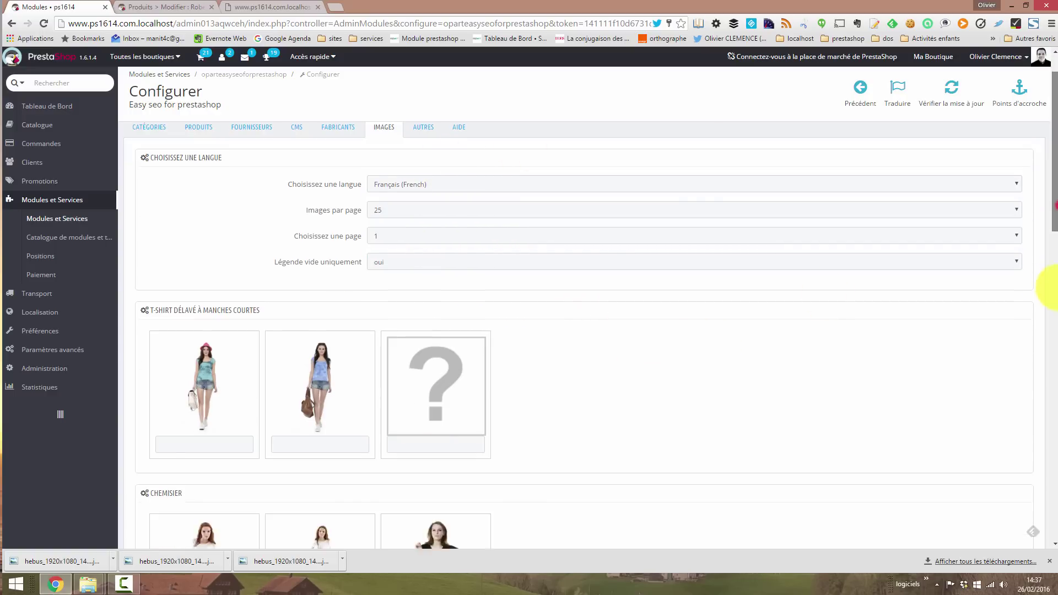
Look through the images without a legend listed under each product
scroll(1042, 281, down, 15)
scroll(1042, 518, up, 20)
scroll(1047, 496, down, 15)
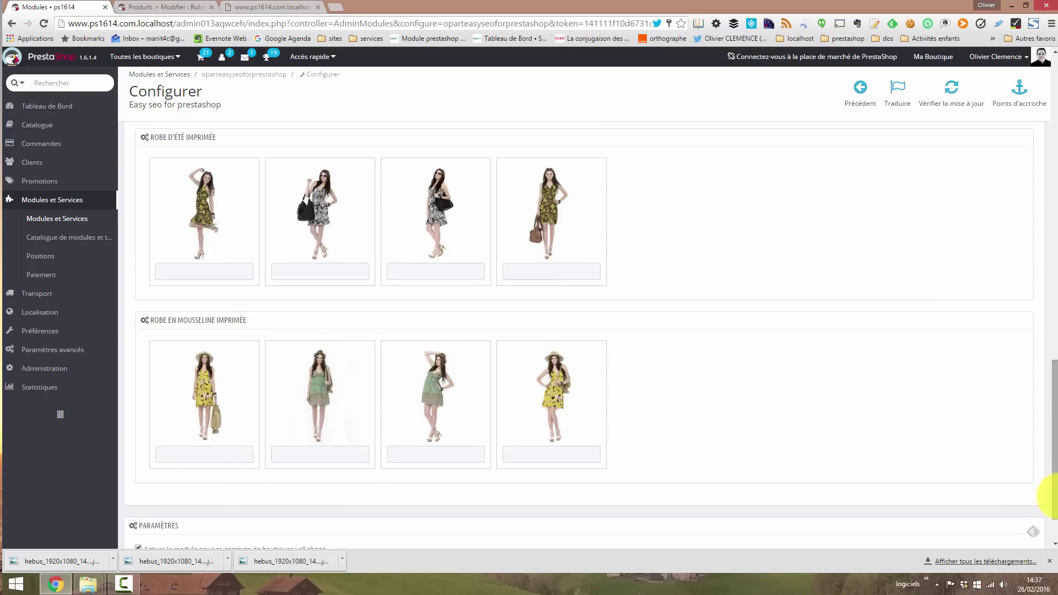
scroll(1042, 449, up, 3)
scroll(1050, 419, down, 4)
scroll(1053, 396, up, 14)
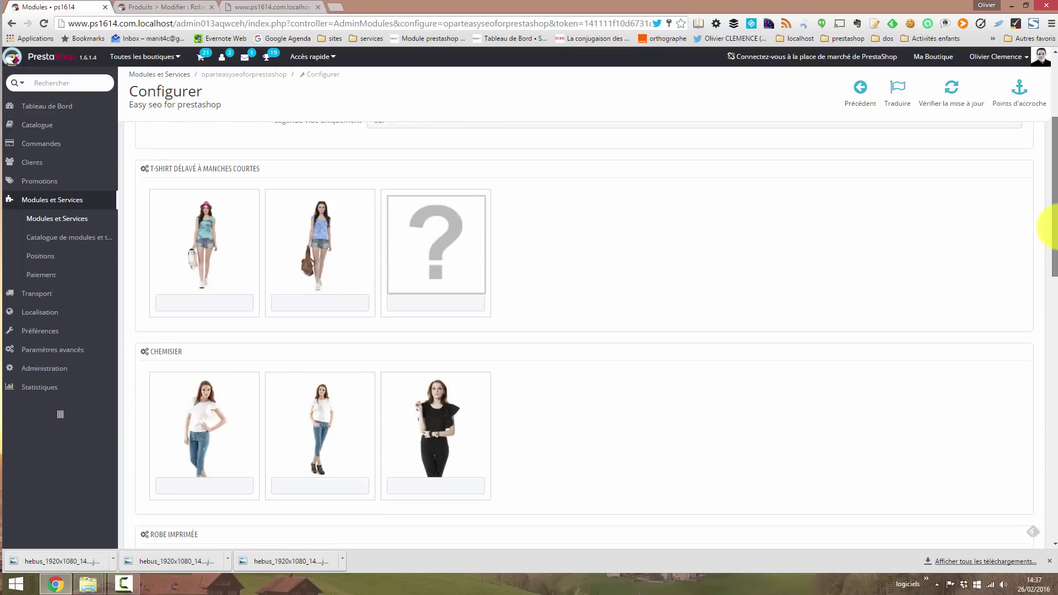
scroll(1033, 390, down, 10)
scroll(1039, 448, down, 4)
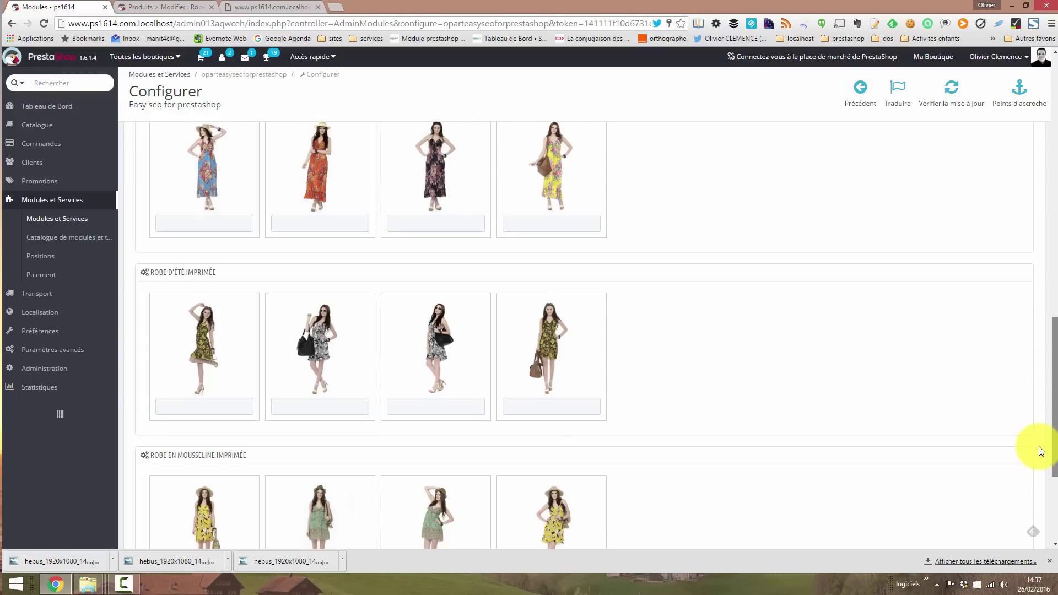
scroll(1056, 509, down, 2)
drag(1056, 509, 1053, 182)
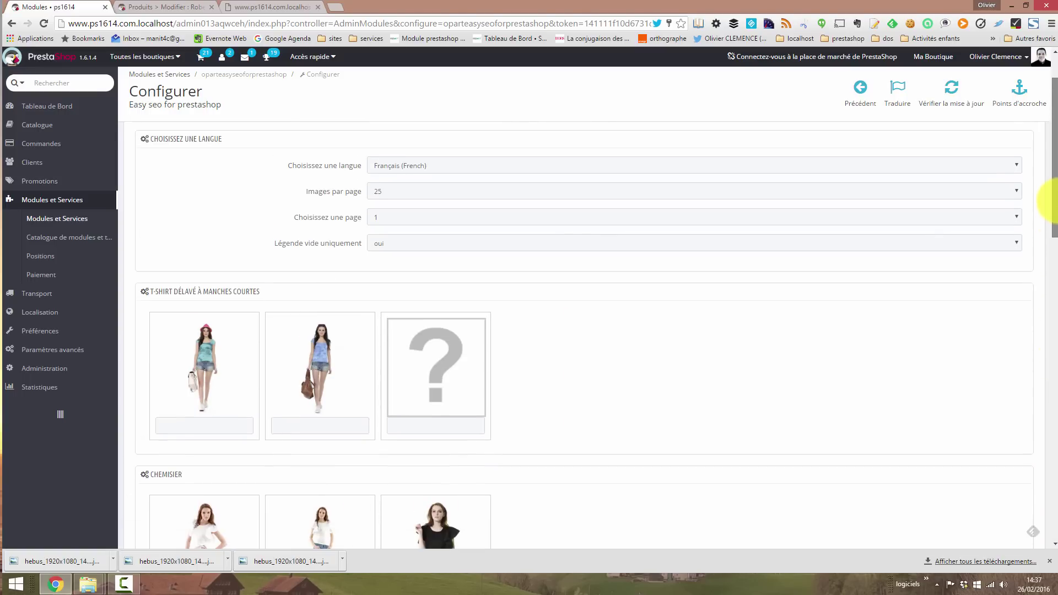
Enter the legends "T-shirt turquoise" and "t-shirt bleu" for the first two listed images of the T-shirt délavé à manches courtes
click(215, 429)
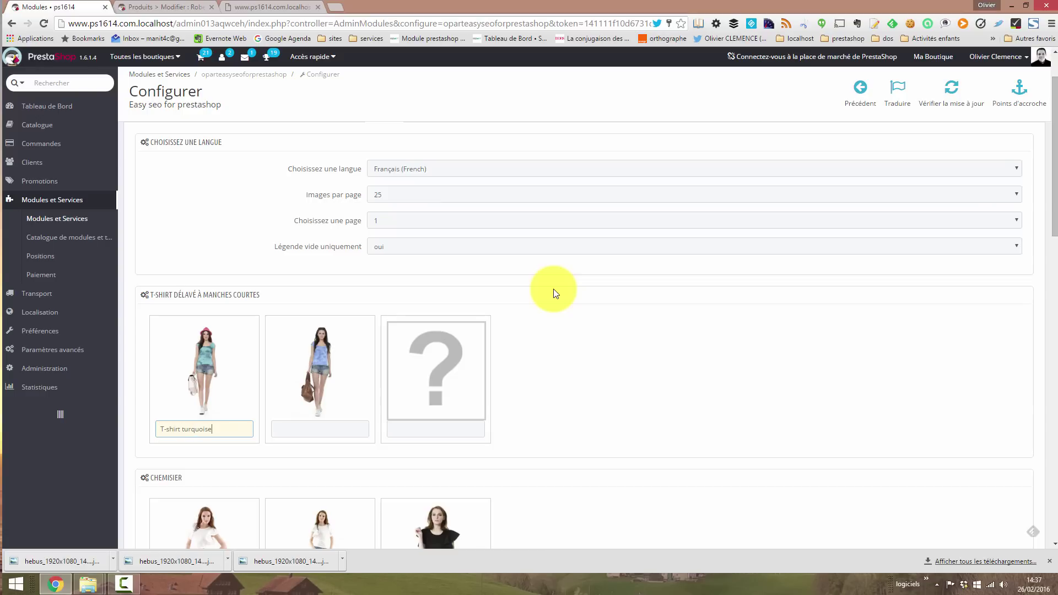
key(Tab)
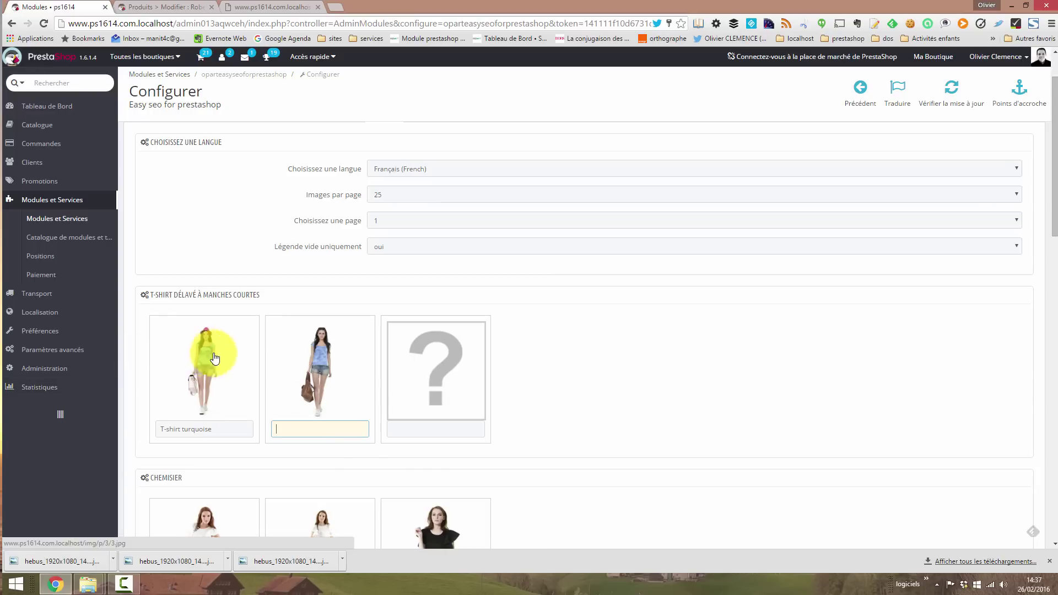
click(291, 429)
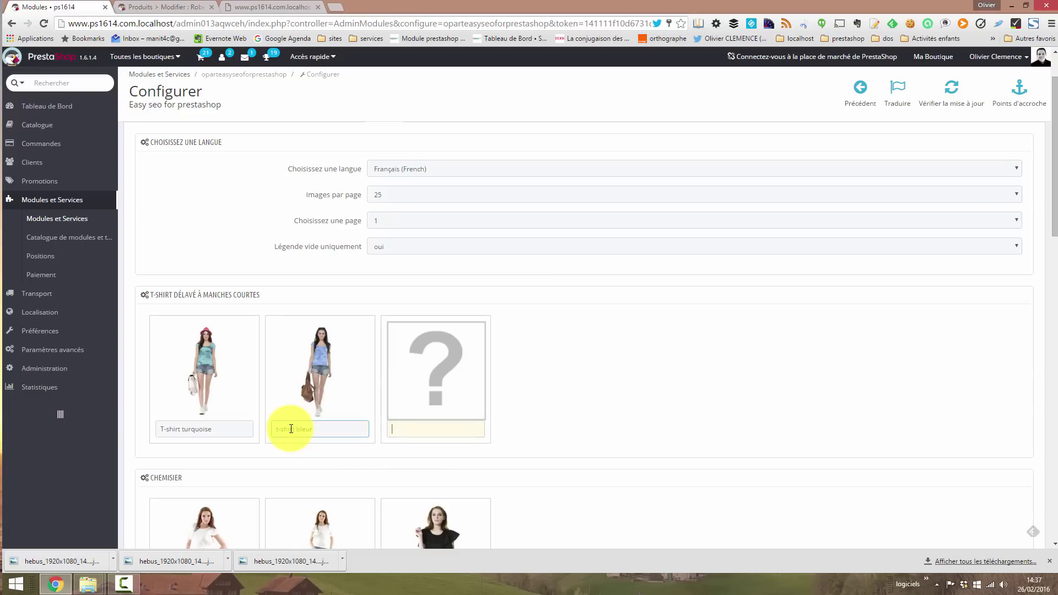
click(291, 429)
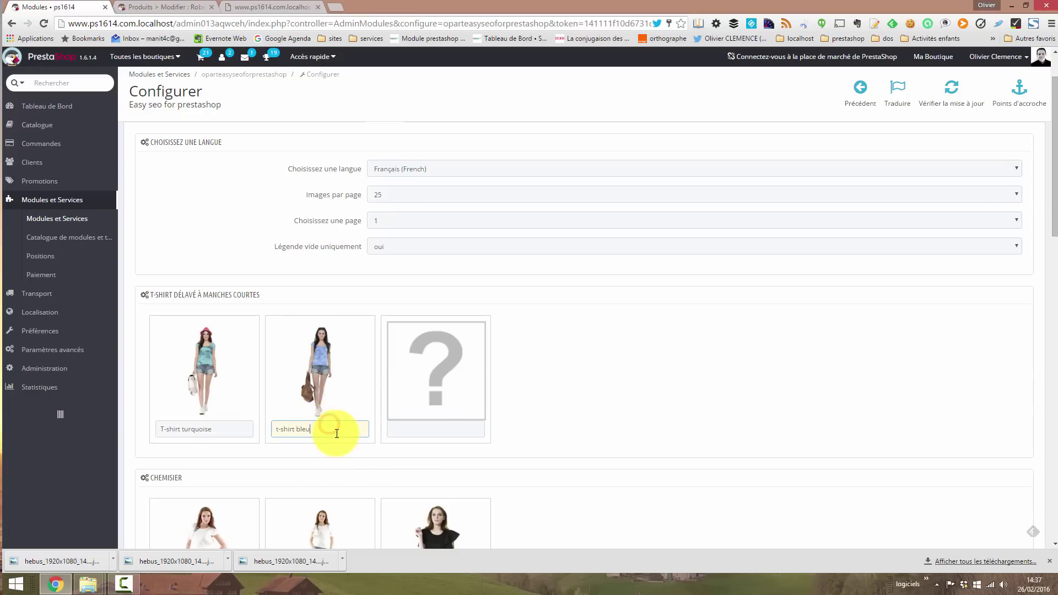
Enter the legends "tops branché blanc", "top pour soirée" and "chemisier noir" for the three Chemisier images, in that order
click(435, 429)
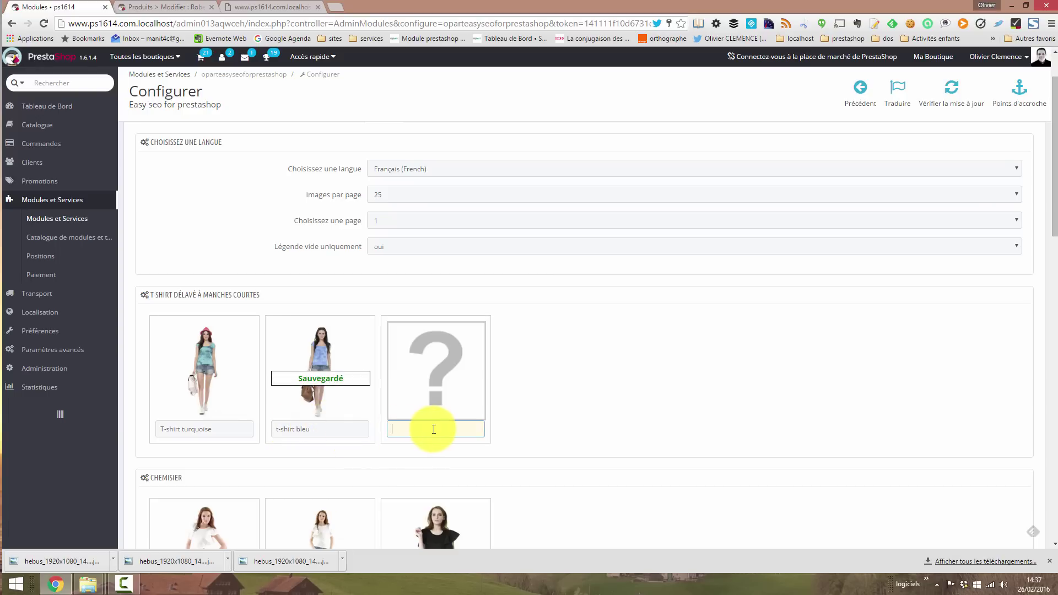
scroll(455, 357, down, 2)
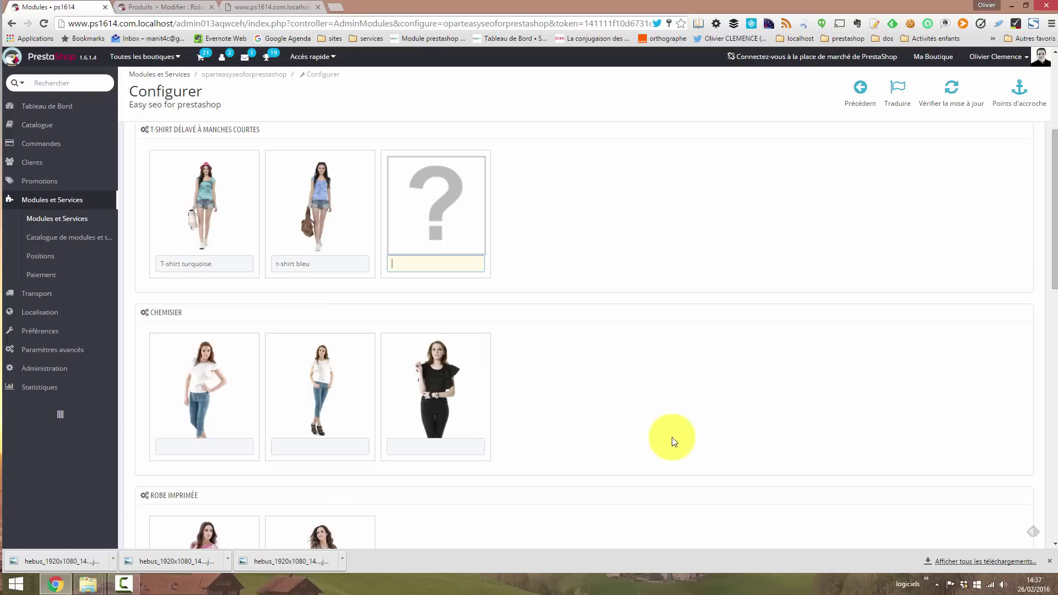
scroll(588, 318, down, 1)
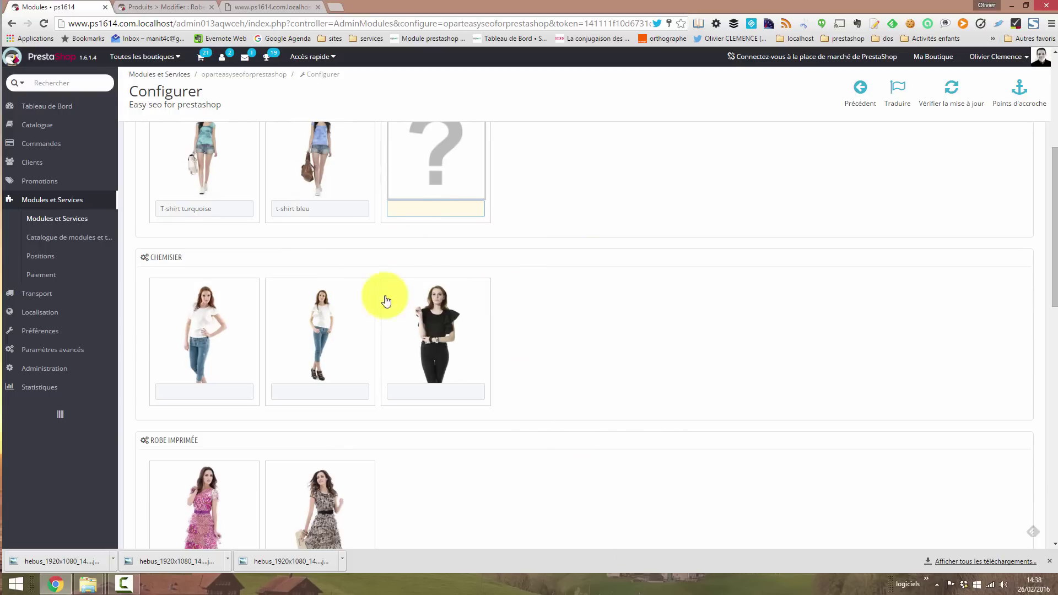
click(195, 391)
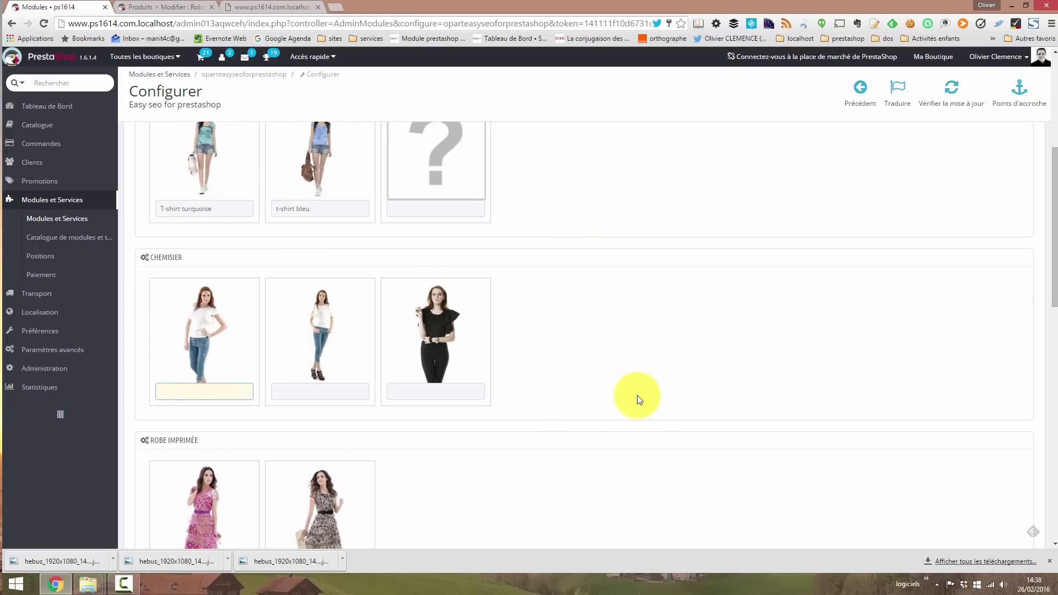
text(tops branché blanc)
key(Tab)
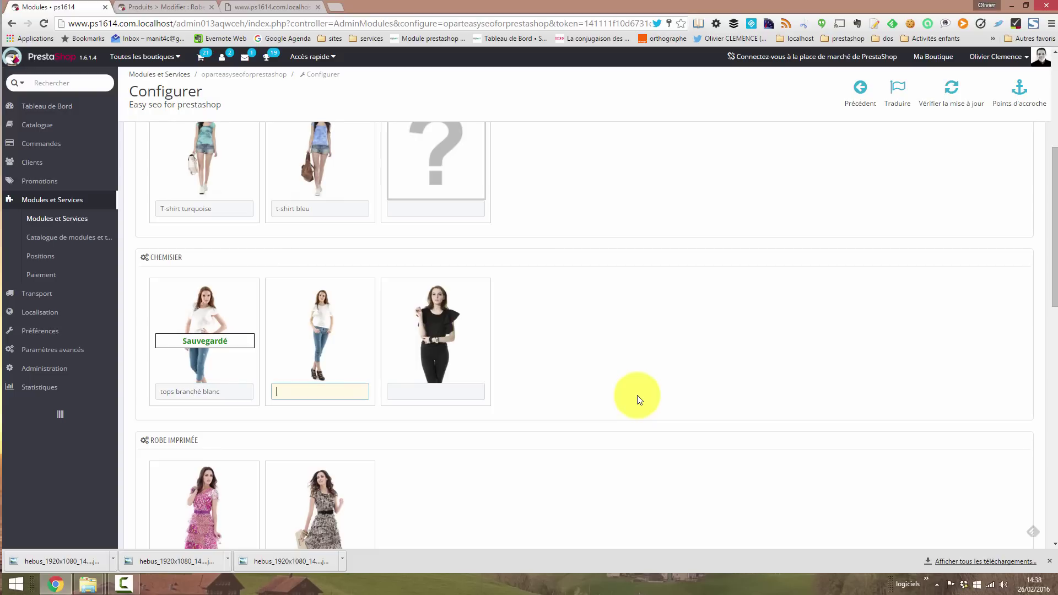
text(top )
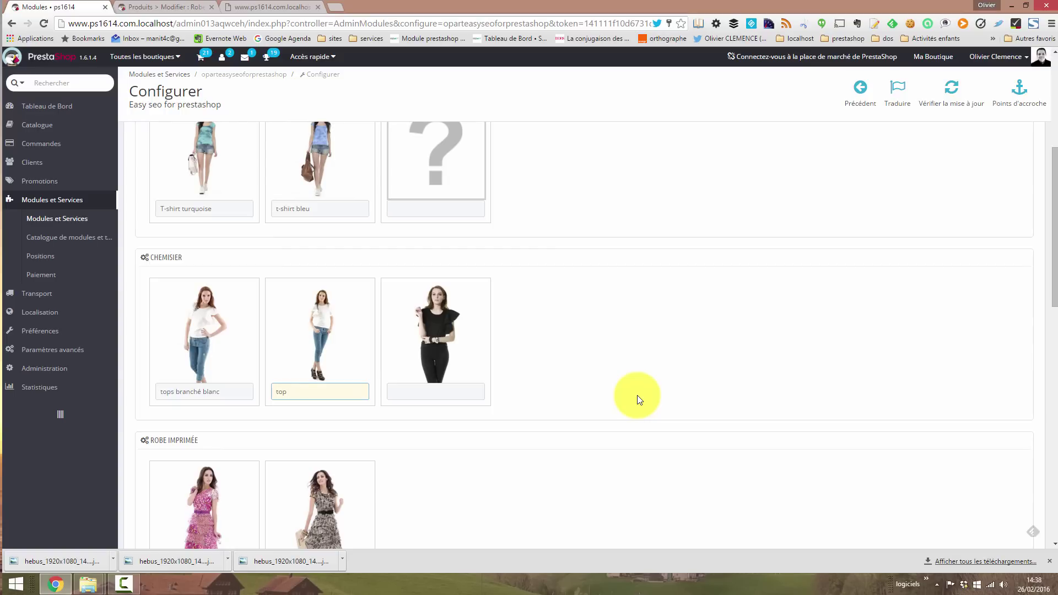
text(pour soirée)
key(Tab)
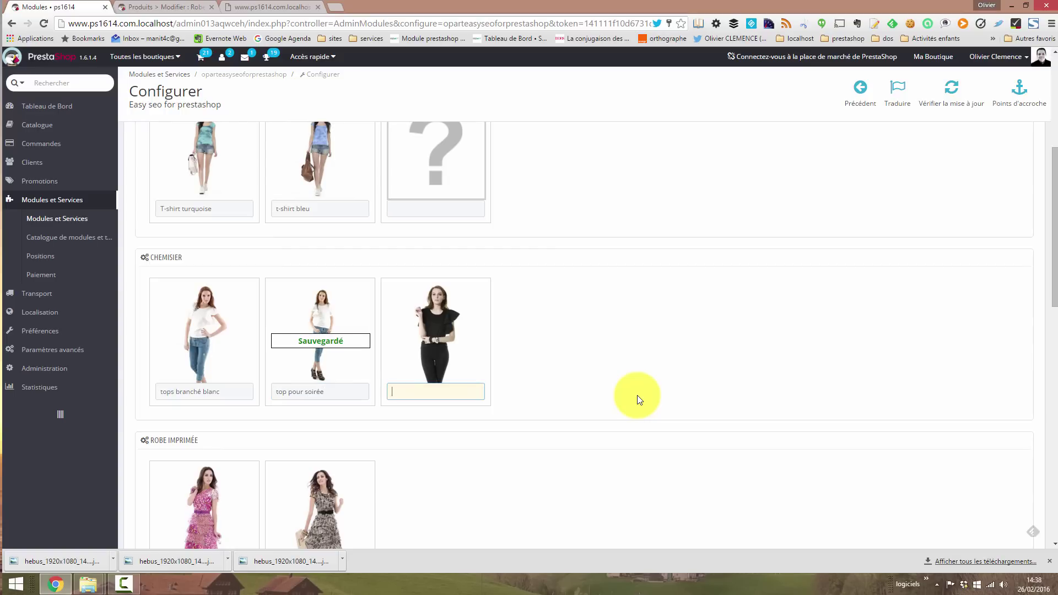
text(chemisier noi)
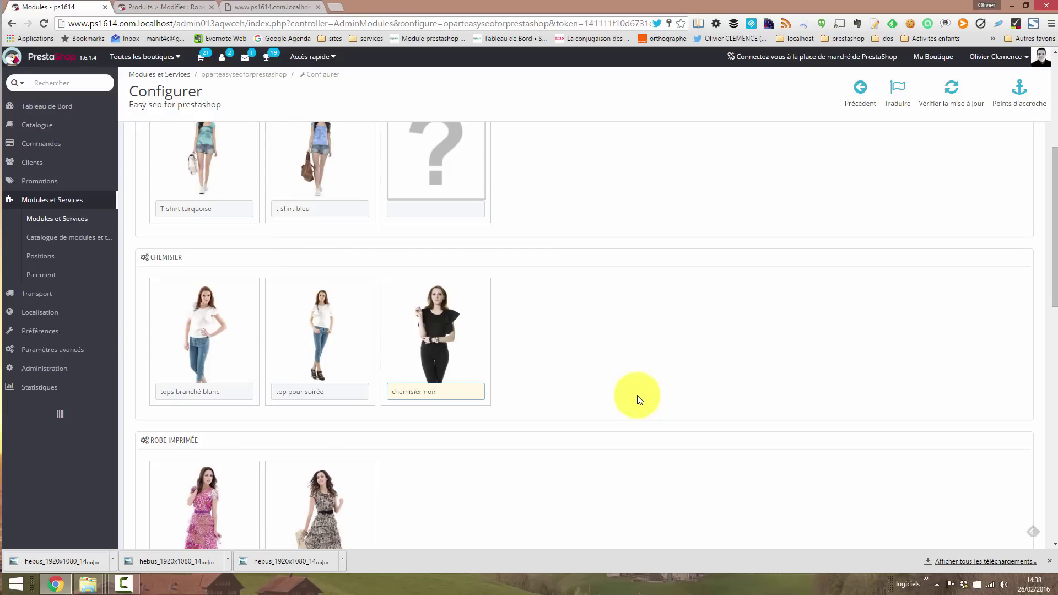
text(r)
key(Tab)
scroll(432, 338, up, 2)
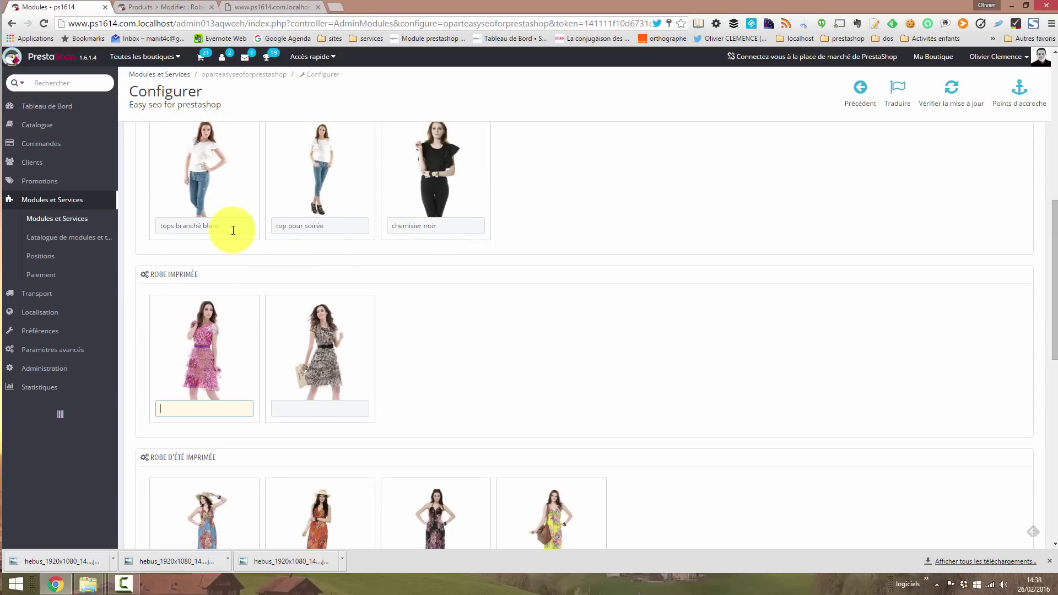
click(453, 228)
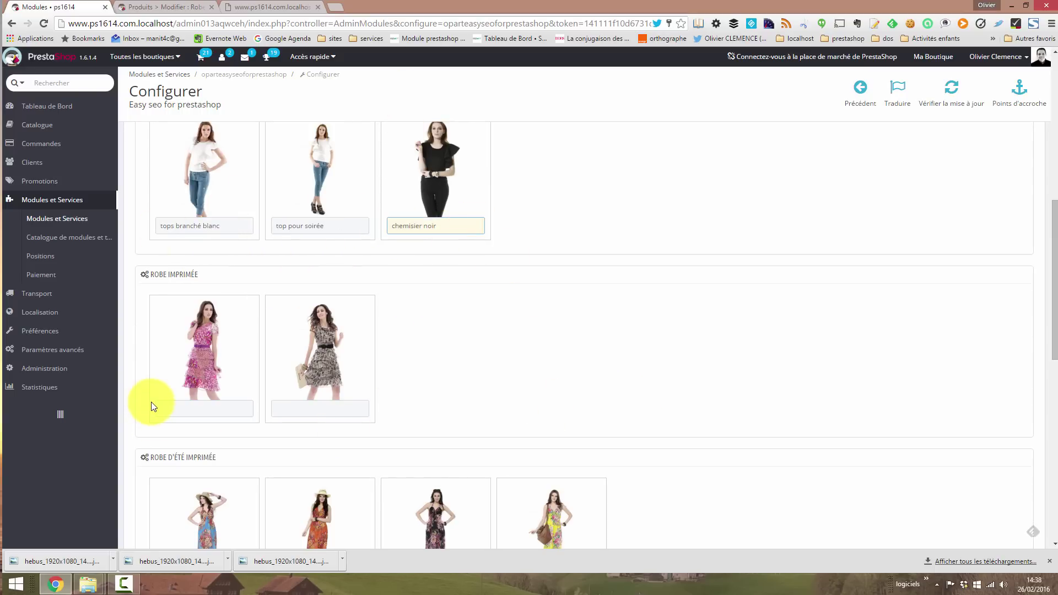
Enter the legends "robe rose" and "robe marron" for the two Robe imprimée images
click(187, 409)
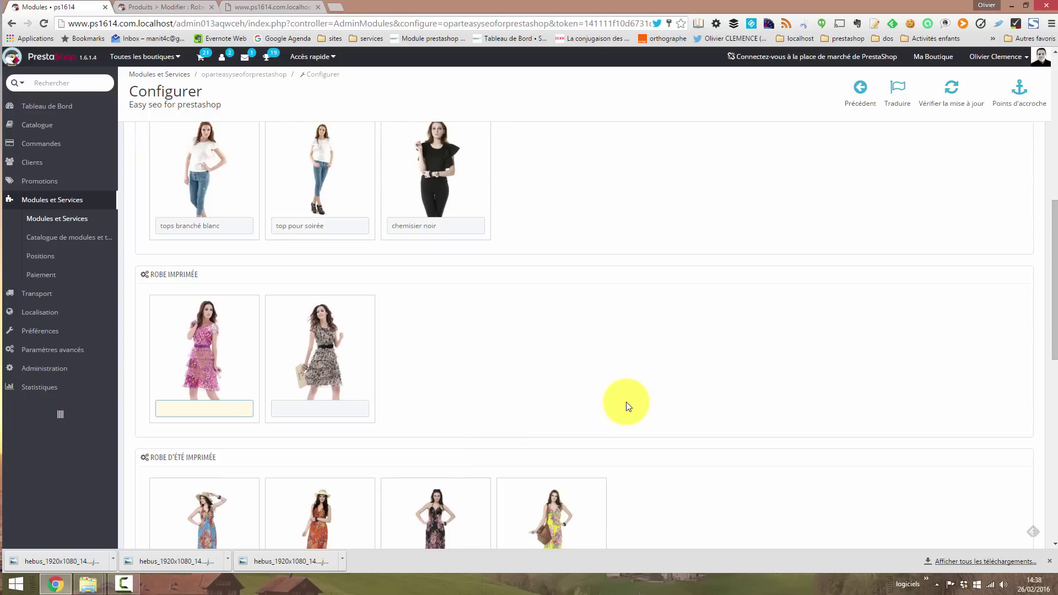
text(robe rosrobe marron)
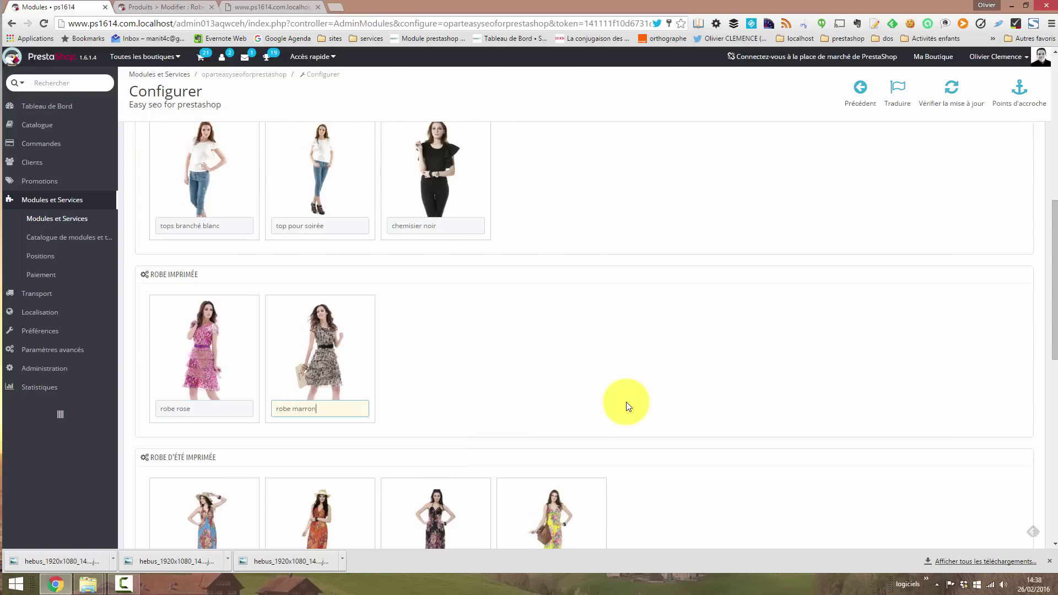
key(Tab)
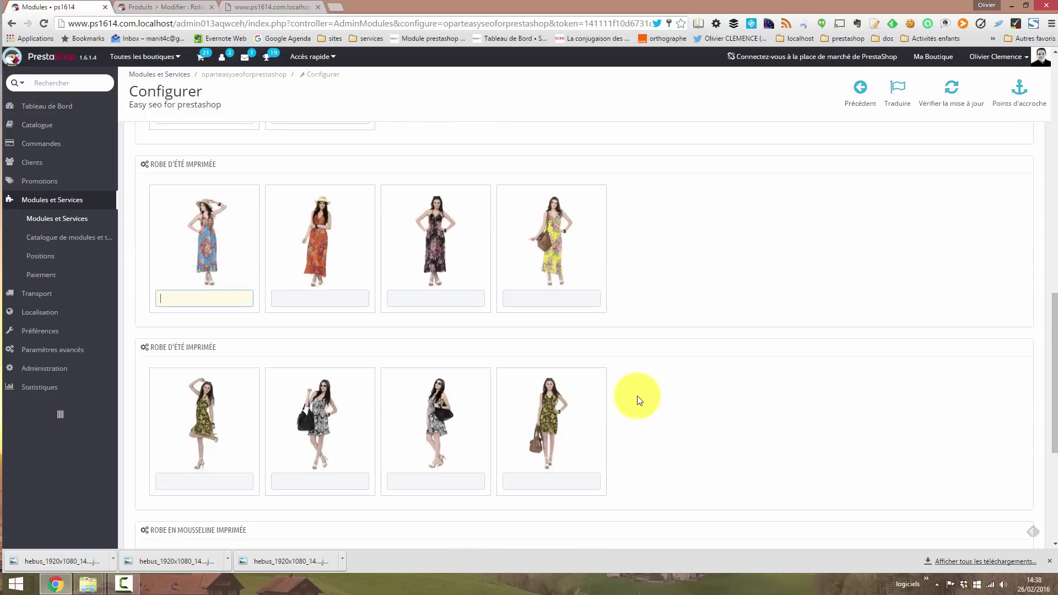
Enter the legends "robe d'été bleue", "erkzeror ozer r" and "otoert" for the first three images of the first Robe d'été imprimée
text(robe d'été bleue)
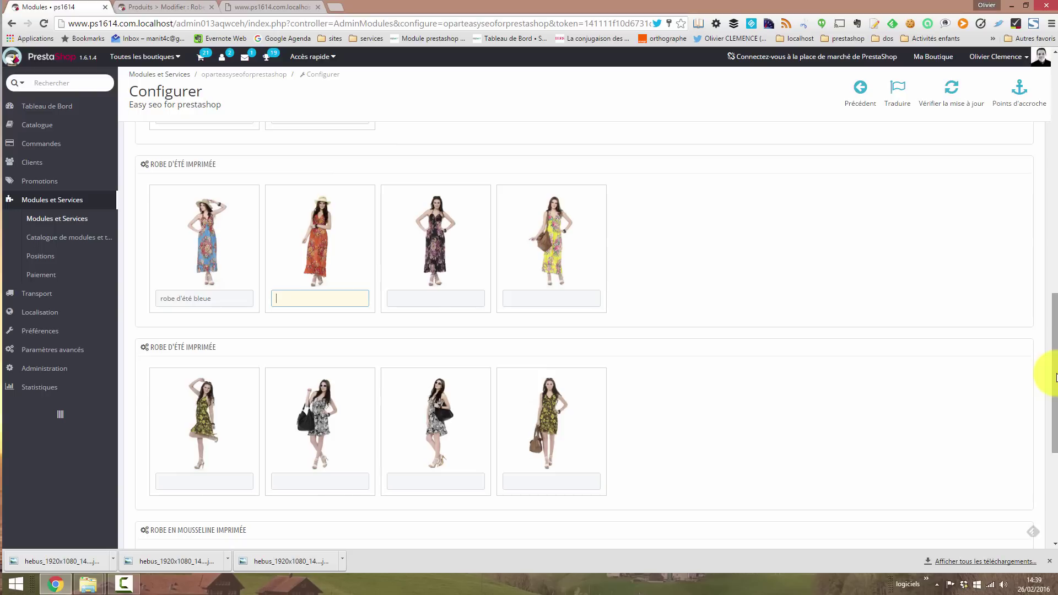
text(erkzeror ozer r)
key(Tab)
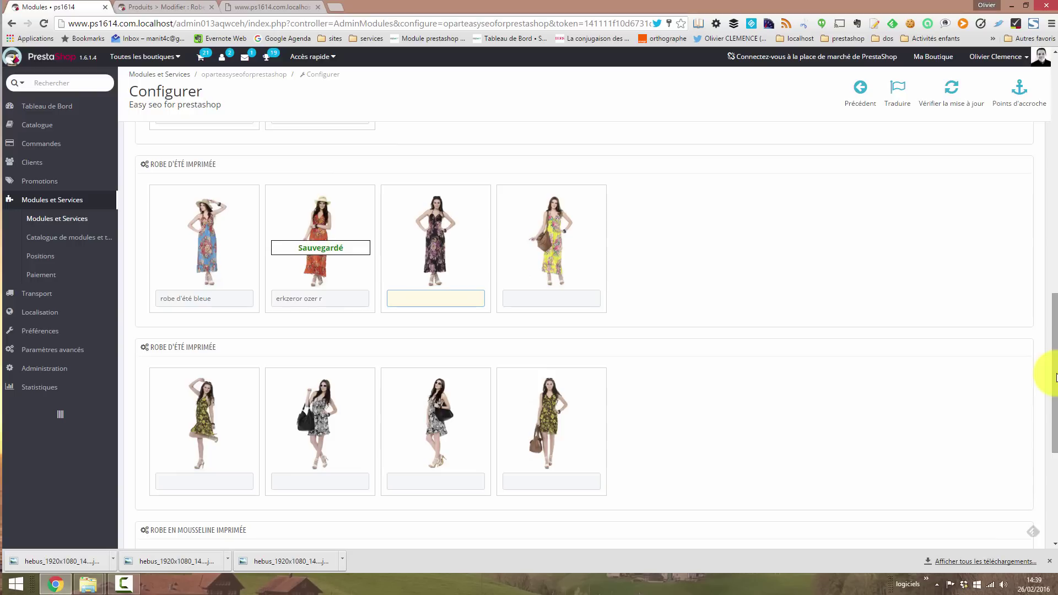
text(otoert)
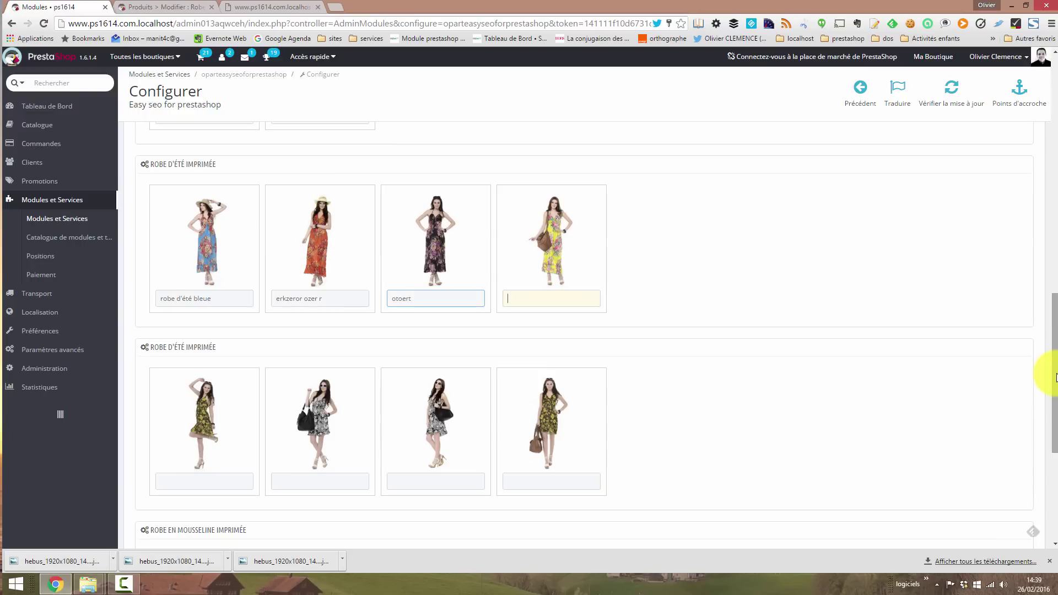
key(Tab)
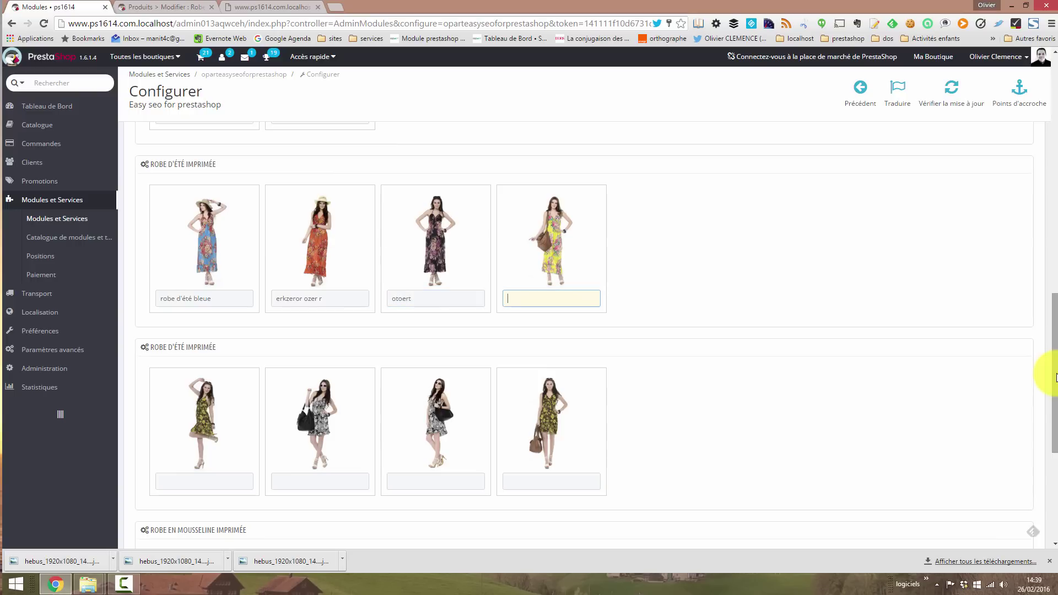
Look over the remaining empty legends and stop restricting the list to them (Légende vide uniquement: non)
scroll(1045, 421, up, 6)
scroll(1045, 421, down, 10)
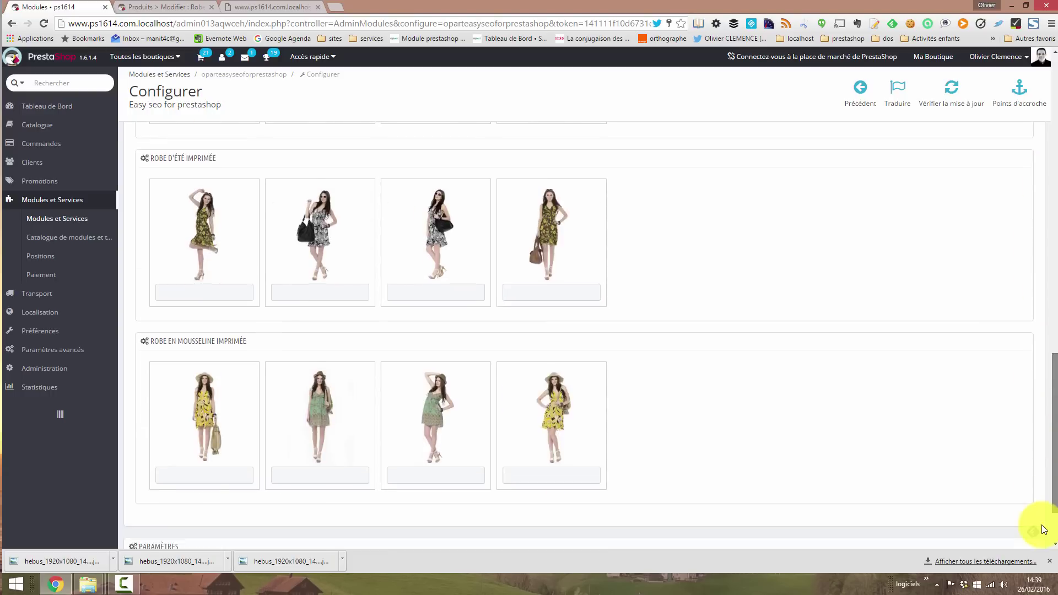
scroll(1039, 331, up, 5)
scroll(1040, 406, down, 1)
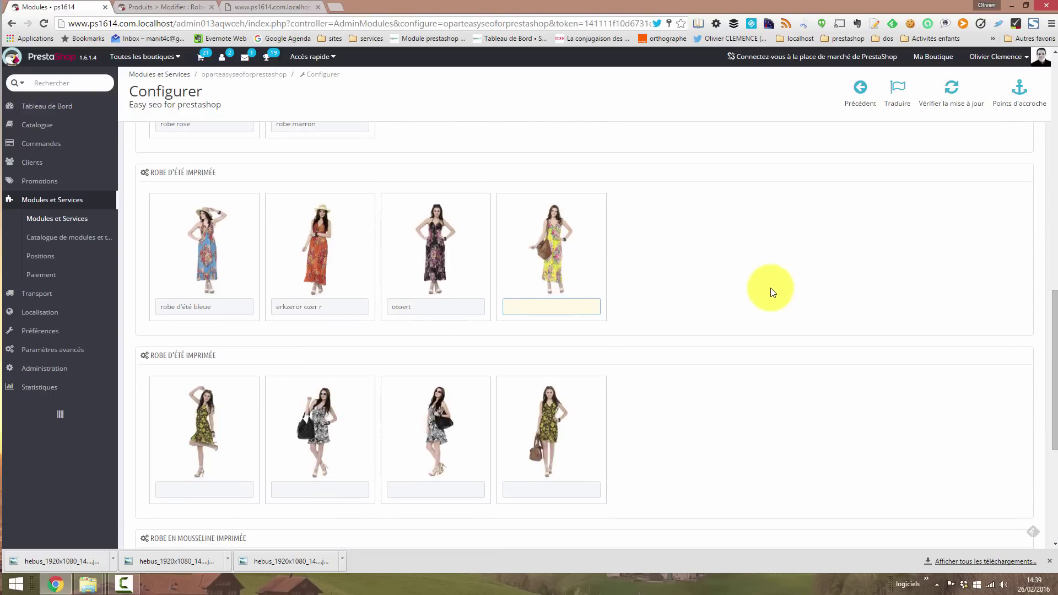
scroll(380, 338, up, 15)
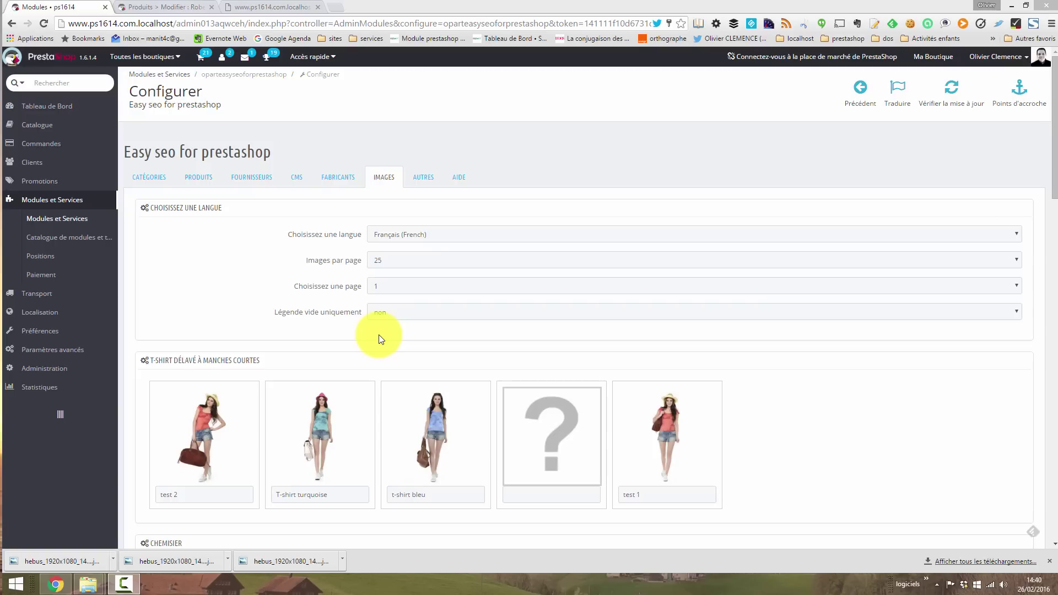
Follow the module's link for configuring unique pages' metas to the SEO & URLs preferences and look over the URL settings
click(425, 177)
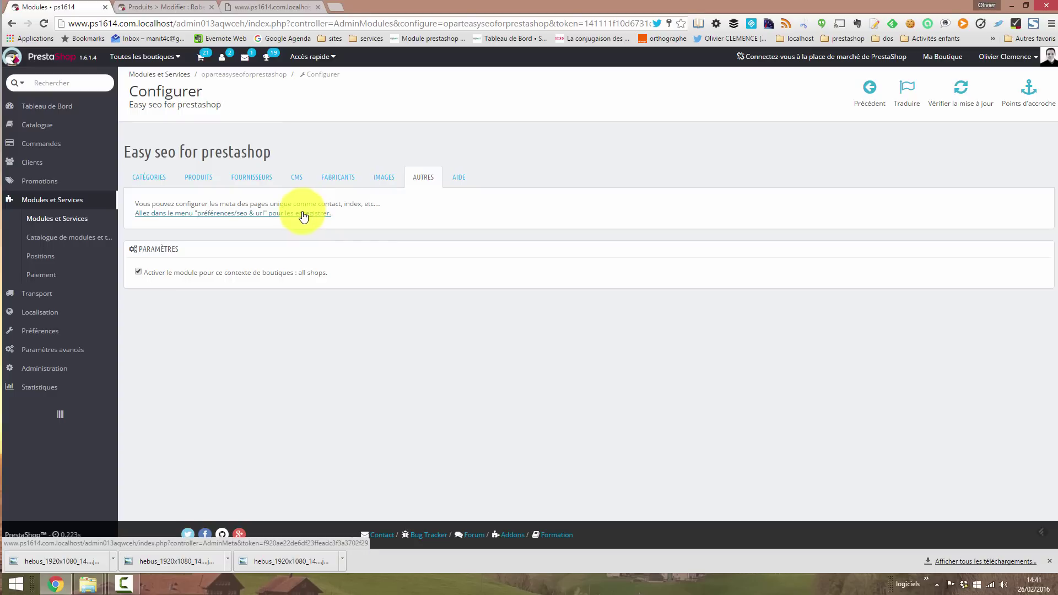
click(303, 215)
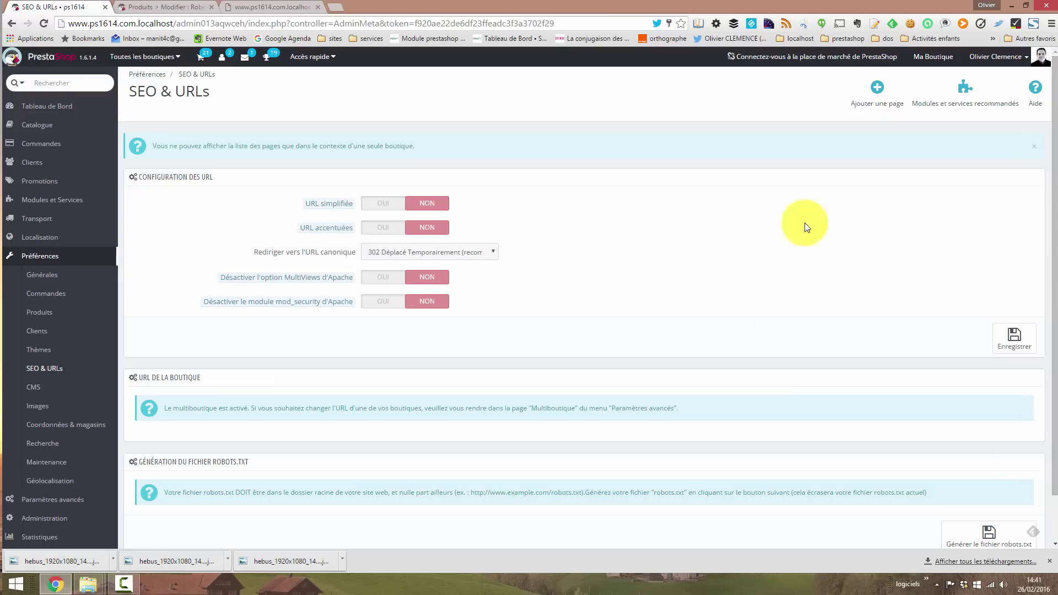
mouse_move(1054, 205)
mouse_down()
mouse_move(1055, 314)
mouse_move(1054, 214)
mouse_up()
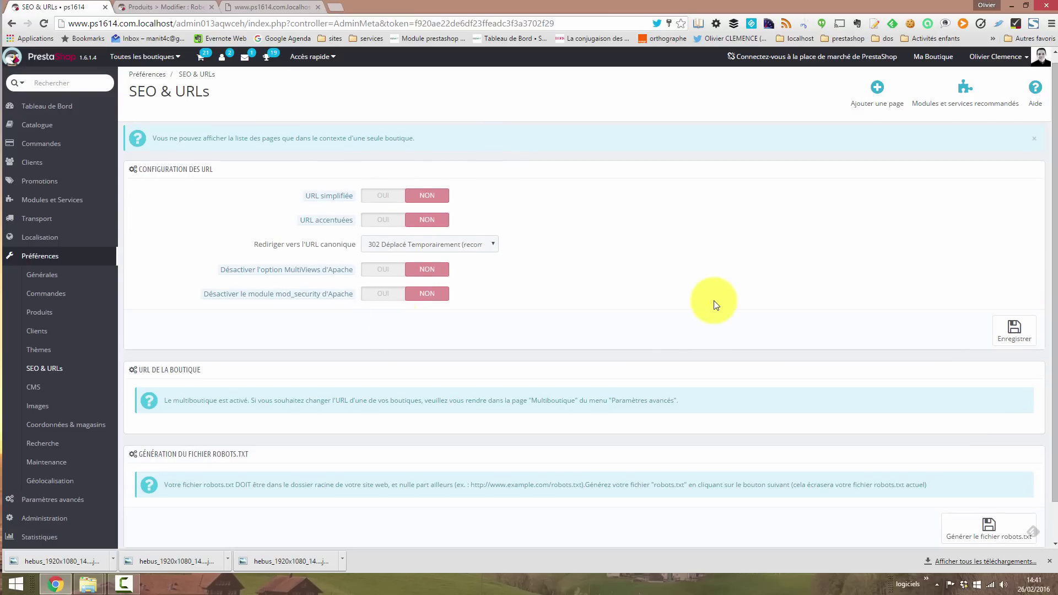